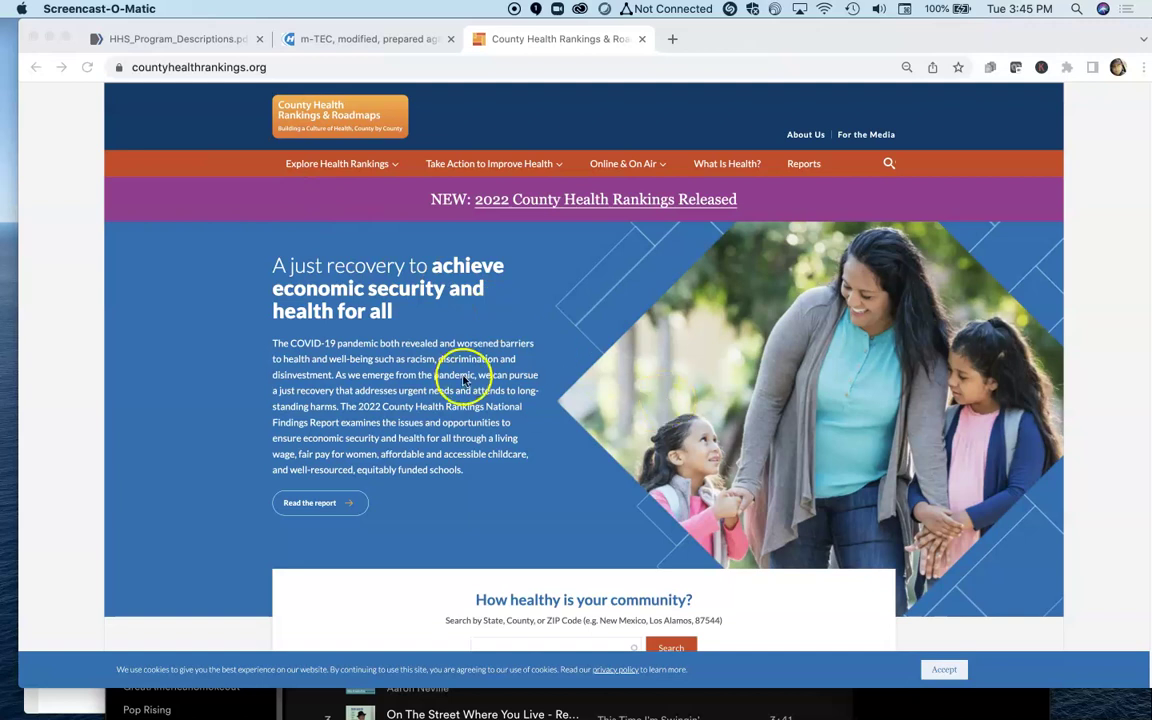
Step: Accept the homepage cookie notice and return to the 'How healthy is your community?' search box
scroll(463, 380, down, 5)
scroll(463, 380, down, 15)
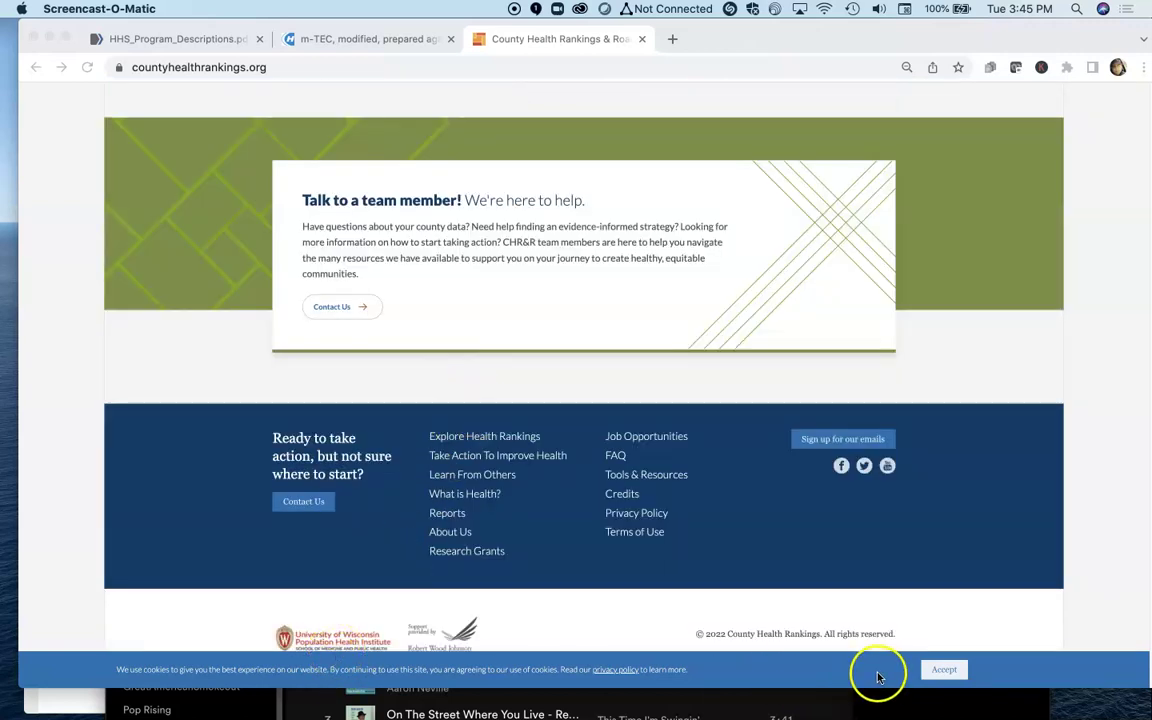
click(970, 671)
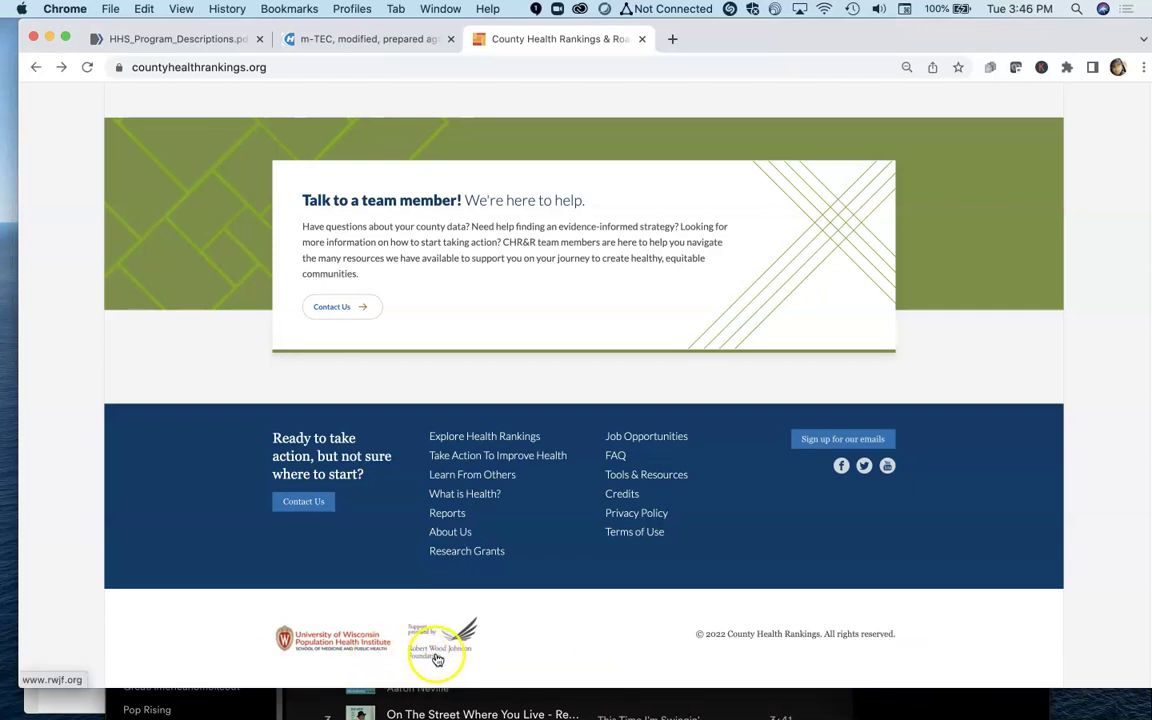
scroll(368, 470, up, 20)
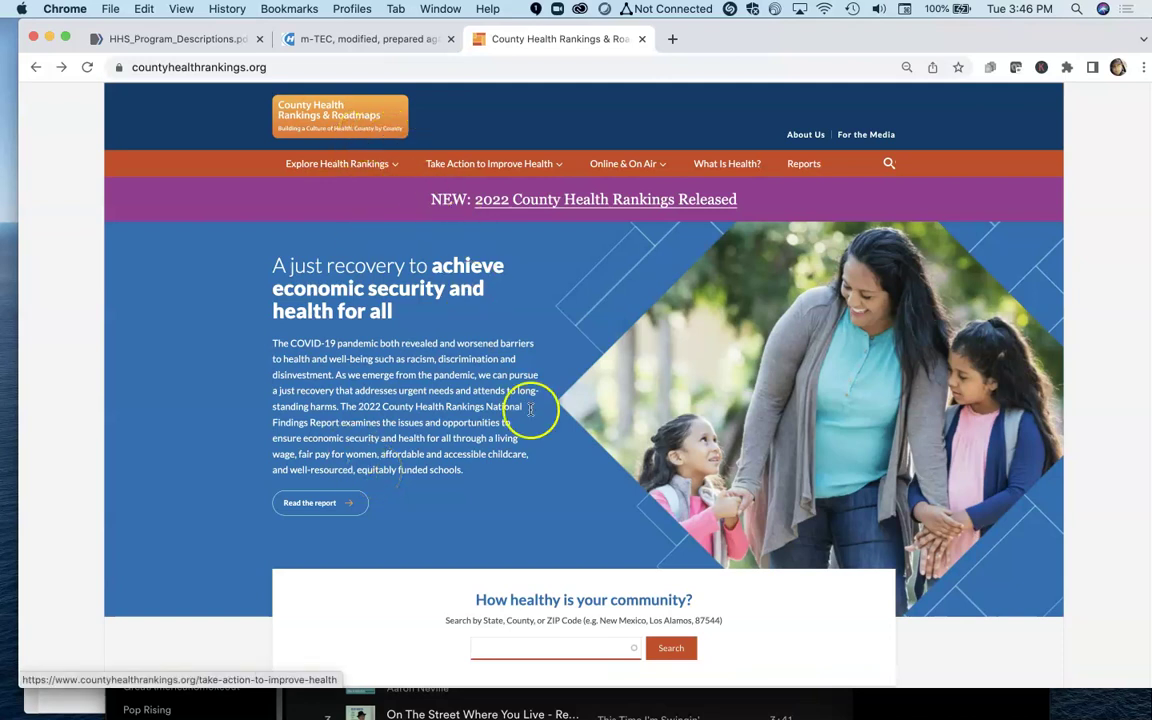
scroll(600, 533, down, 3)
scroll(576, 535, up, 1)
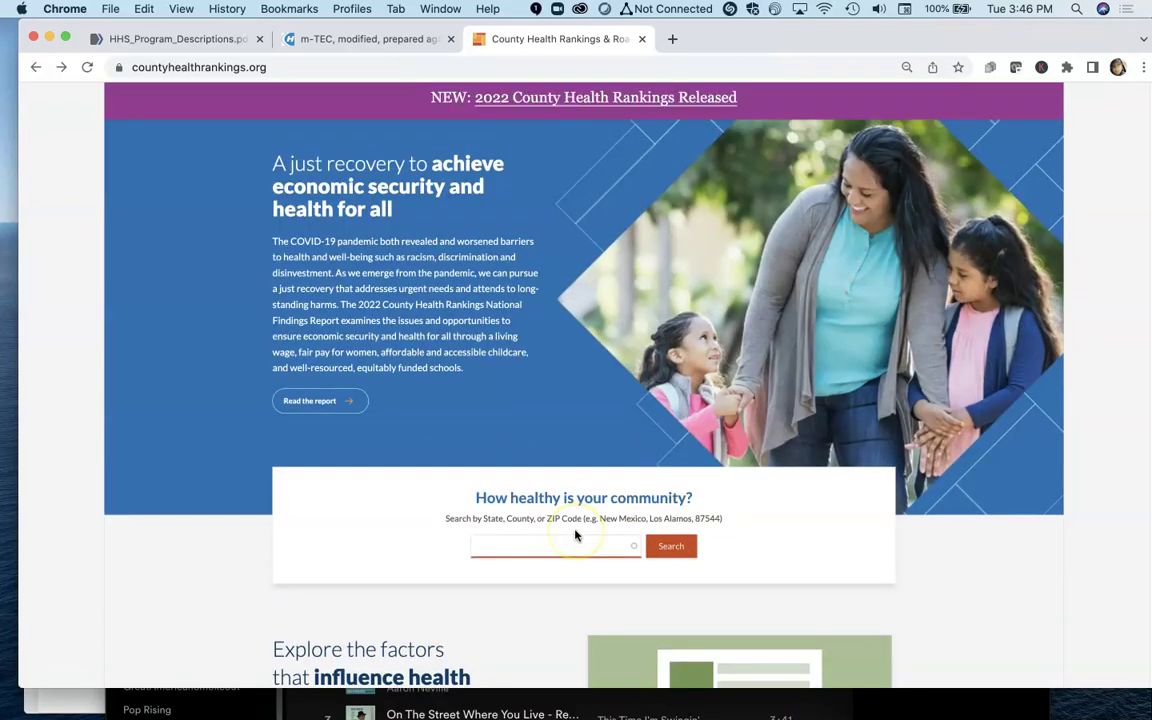
scroll(575, 535, up, 1)
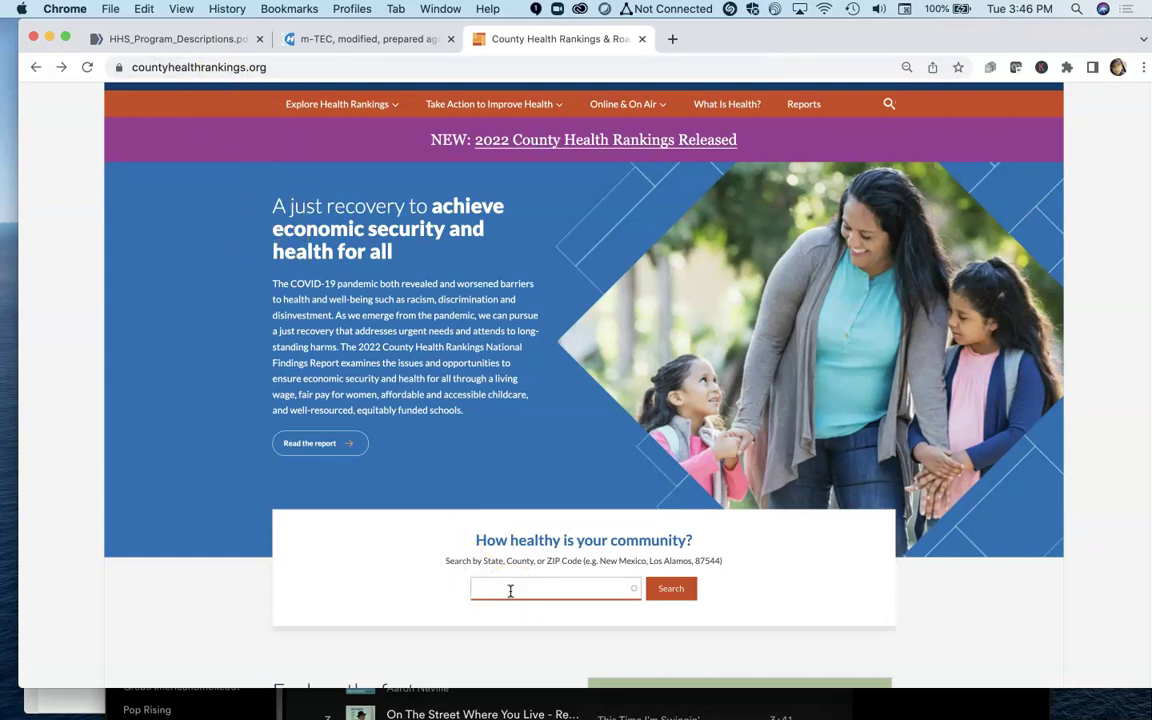
Step: Search the community box for ZIP code 40475 to open Madison County, Kentucky
click(510, 591)
text(40475)
key(Return)
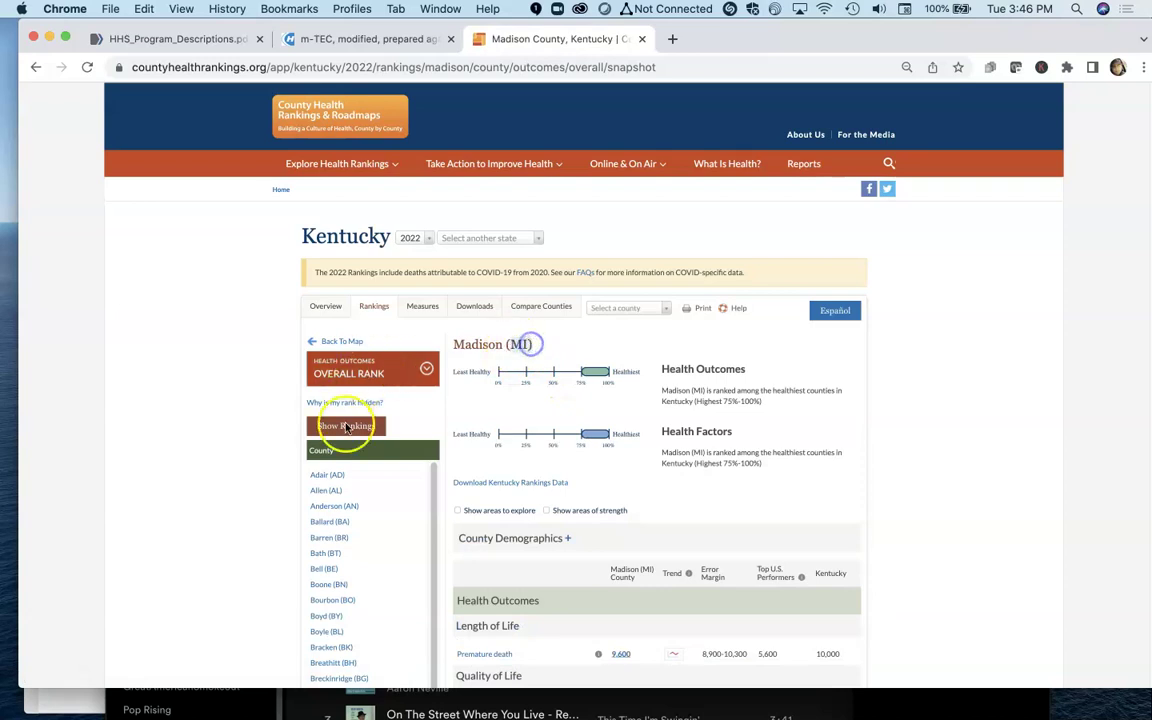
Step: Scroll through Madison County's 2022 health measures, such as premature death 9,600 versus 10,000
scroll(372, 527, down, 5)
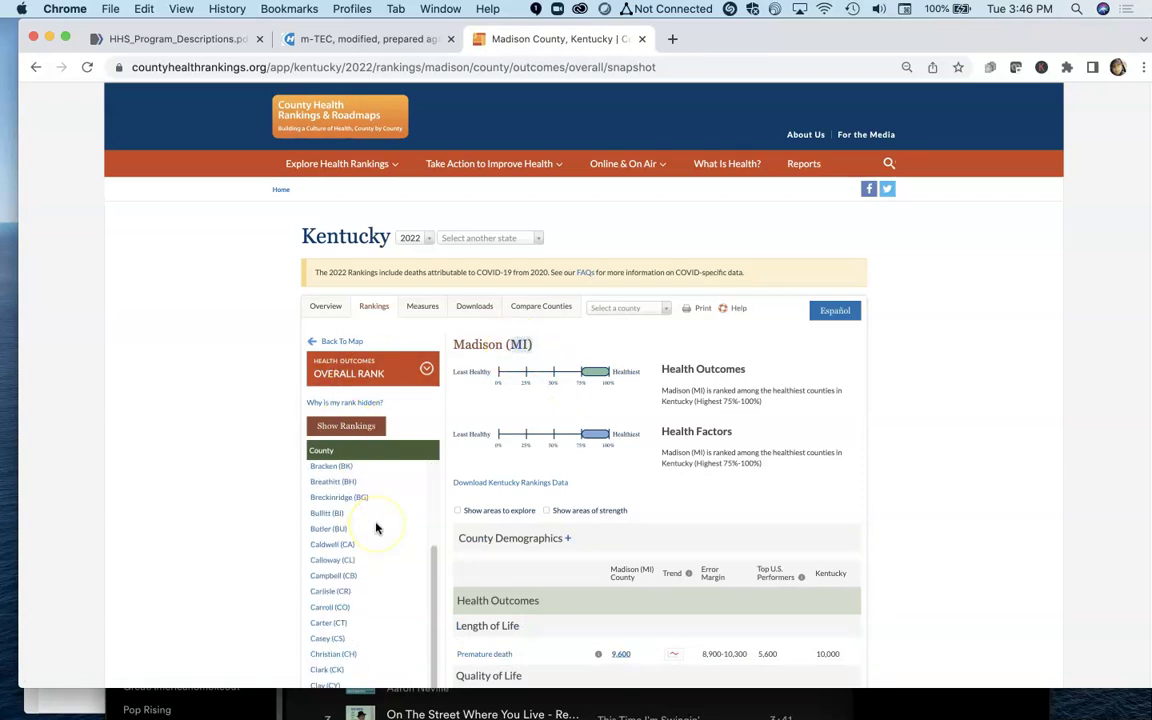
scroll(418, 533, down, 5)
scroll(437, 501, down, 1)
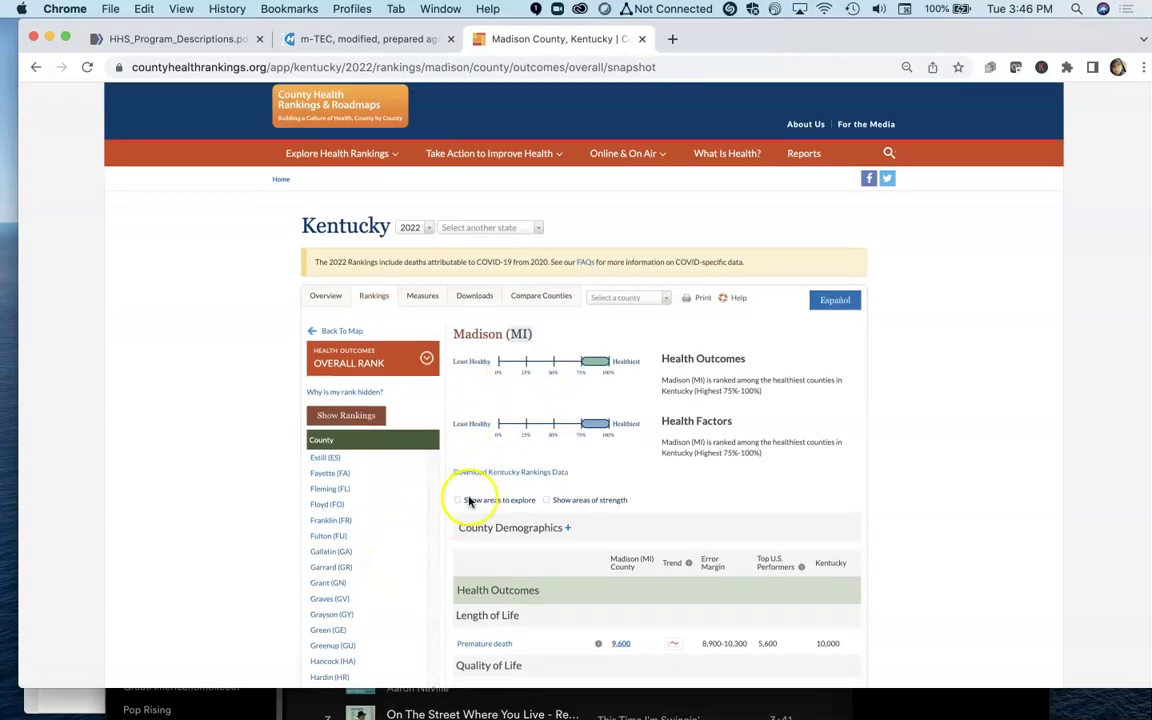
scroll(404, 557, down, 2)
scroll(708, 507, down, 4)
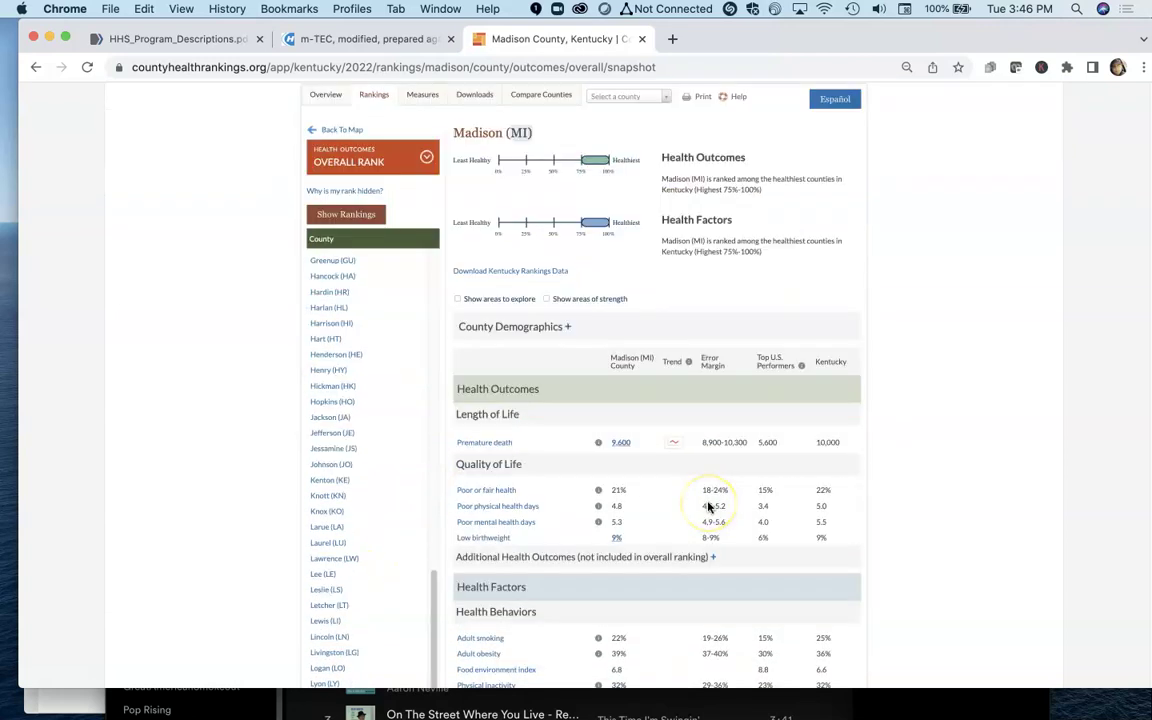
scroll(707, 504, down, 1)
scroll(707, 504, down, 5)
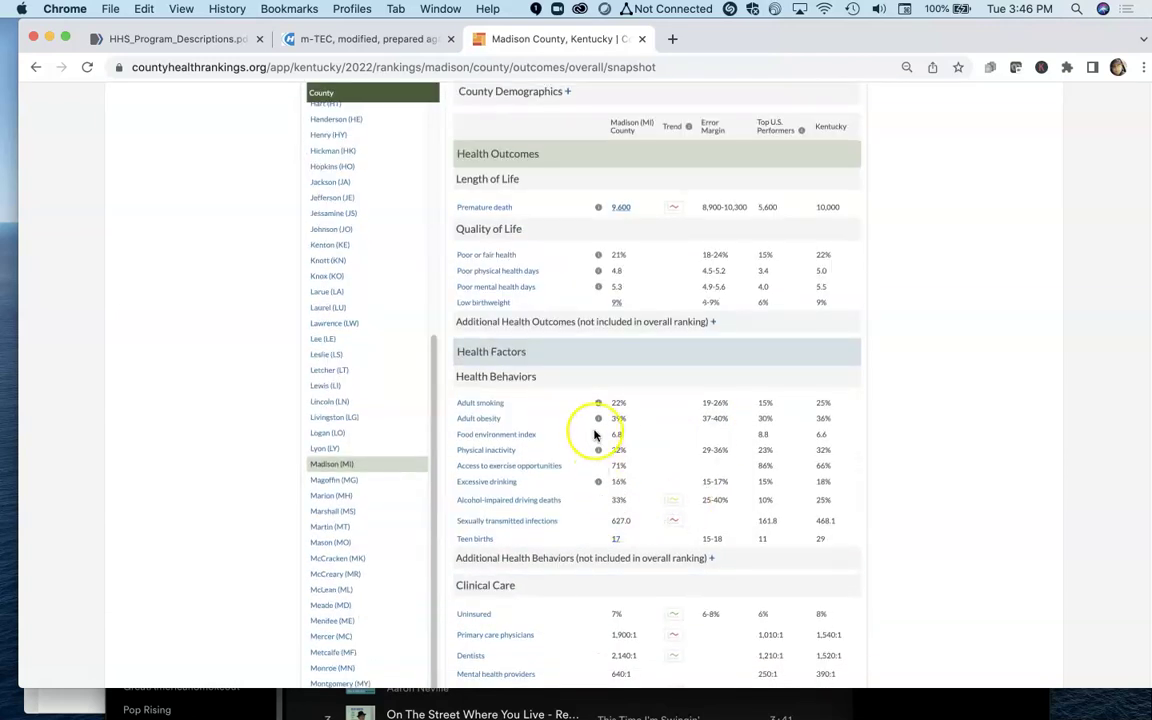
scroll(594, 430, down, 10)
scroll(592, 425, down, 5)
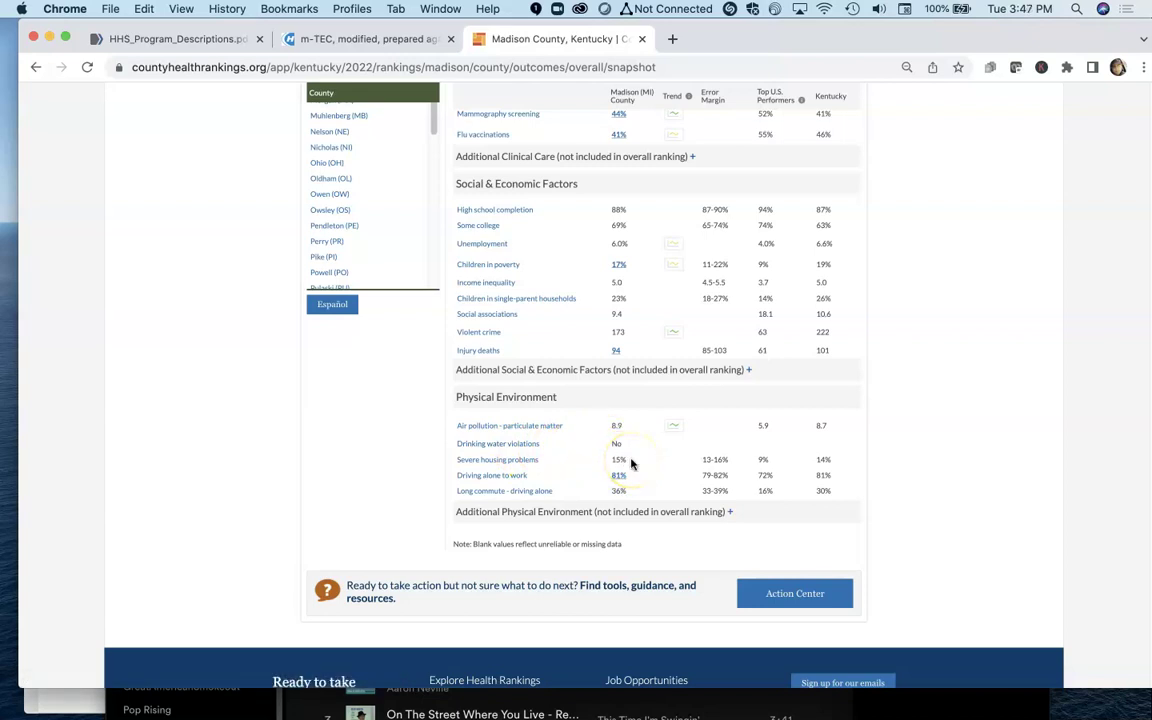
scroll(605, 480, up, 3)
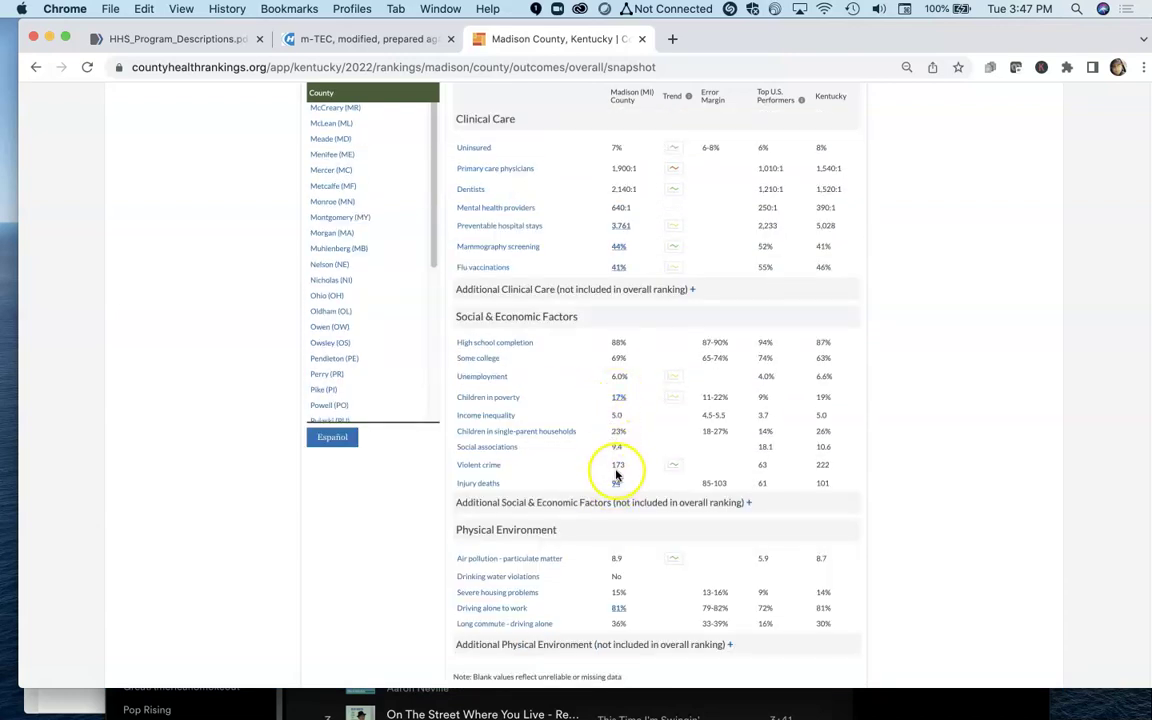
scroll(678, 472, up, 10)
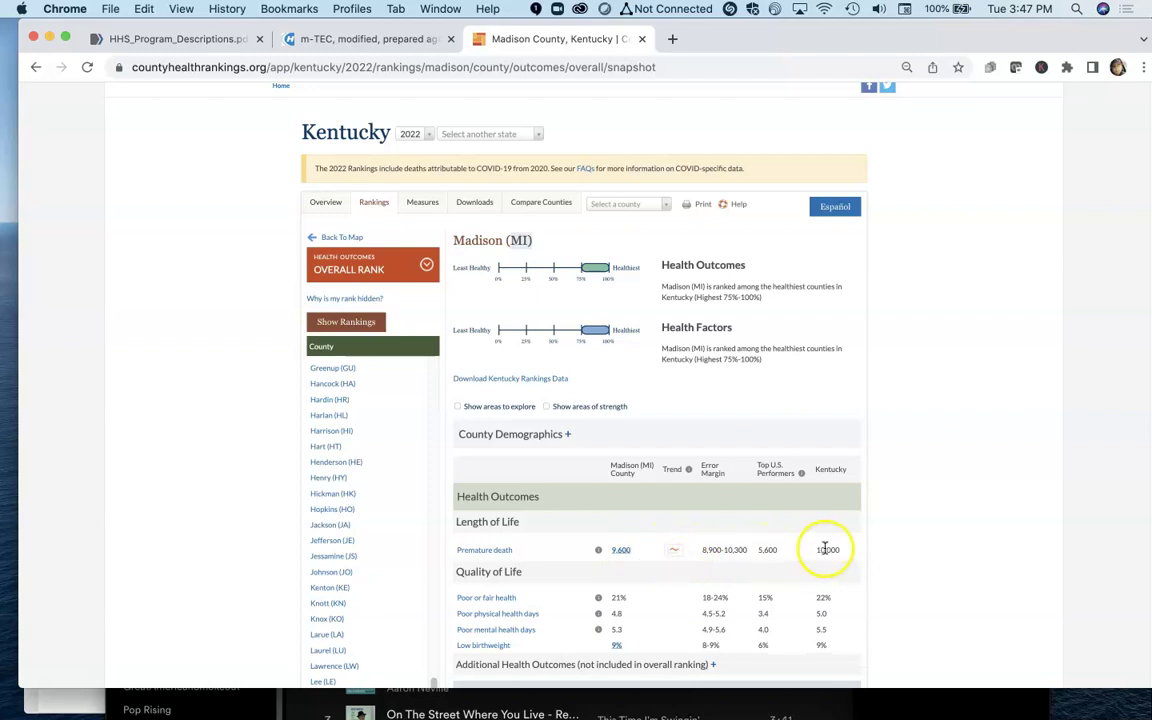
Step: Expand the Additional Social & Economic Factors measures on the Madison County page
click(810, 551)
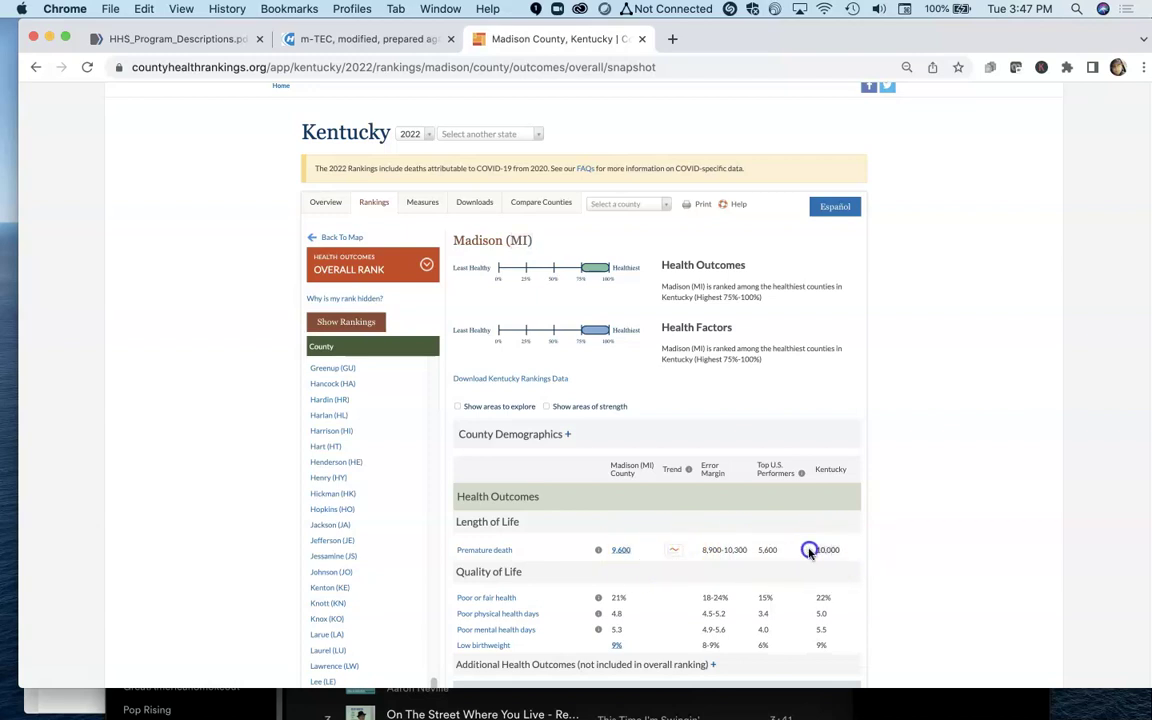
scroll(720, 555, down, 1)
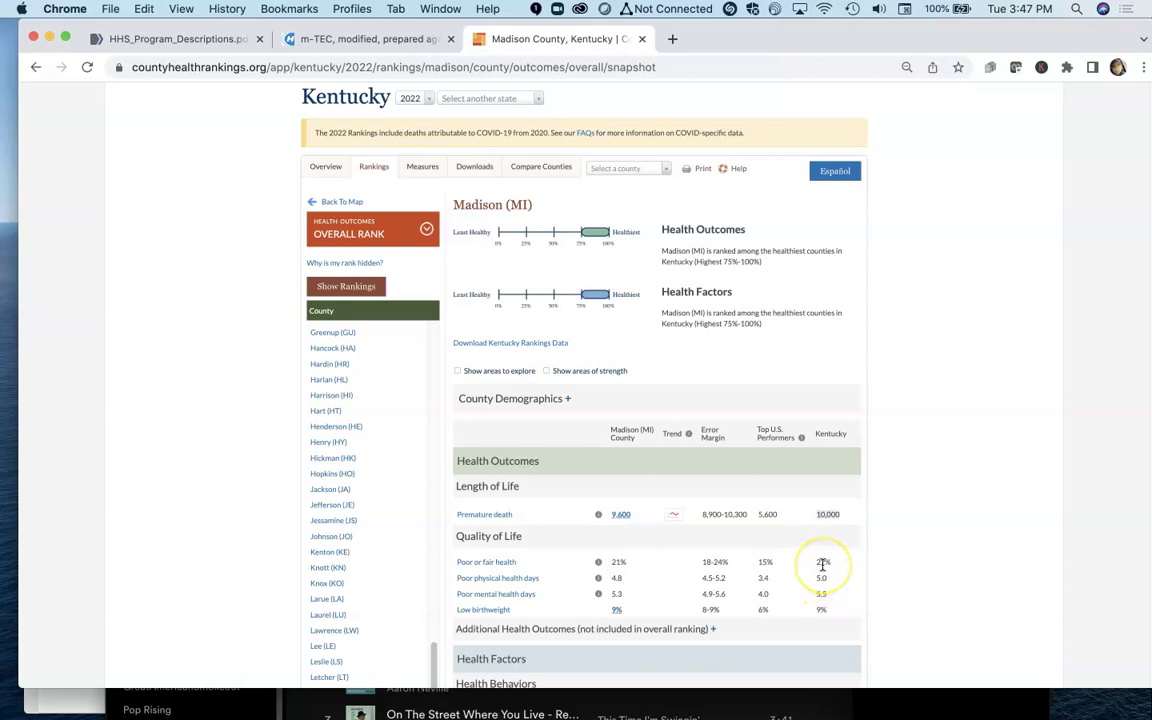
scroll(822, 565, down, 1)
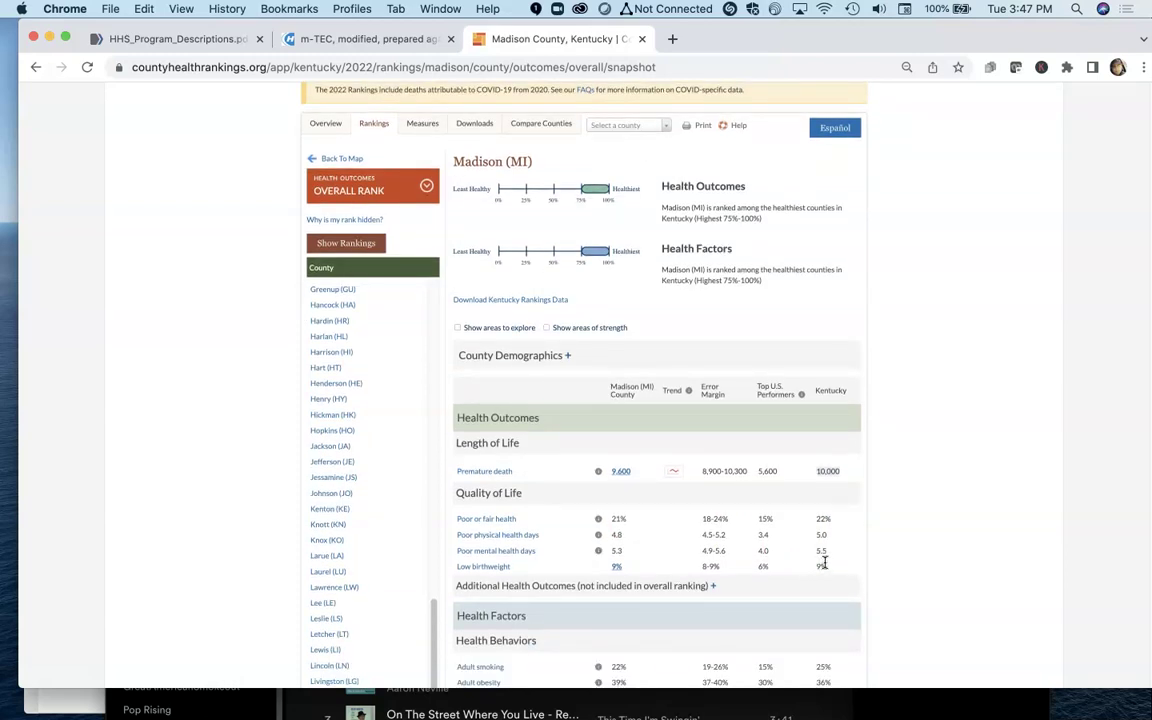
scroll(822, 565, down, 1)
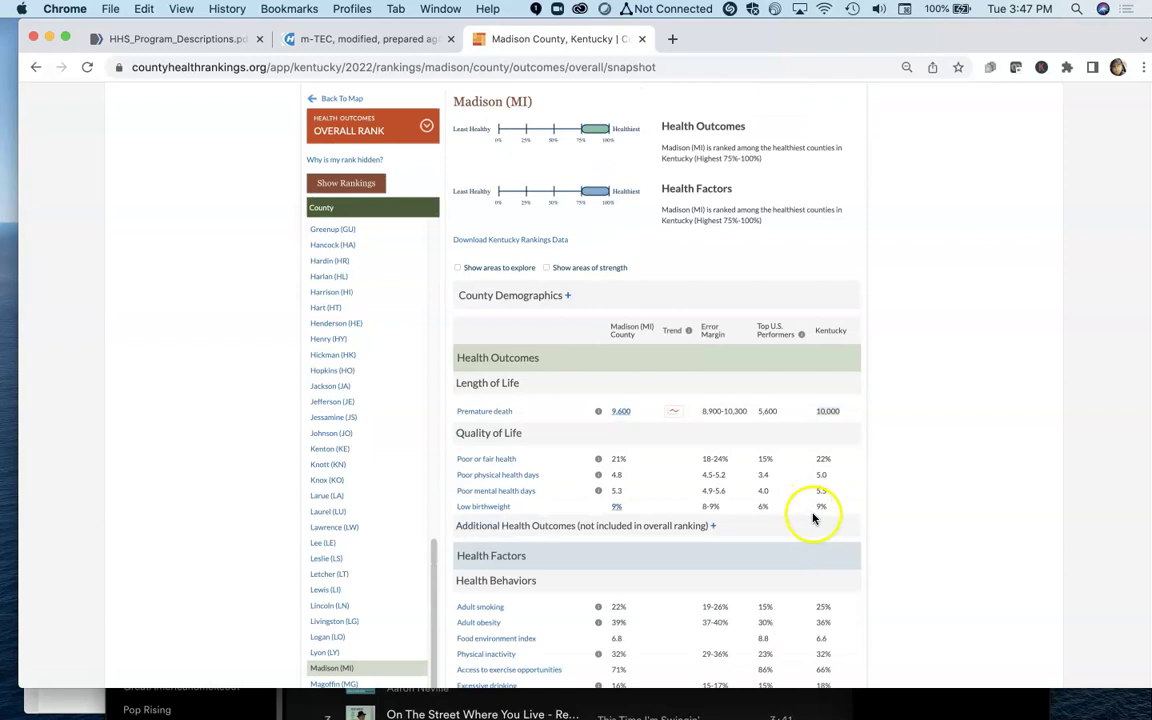
scroll(820, 500, down, 1)
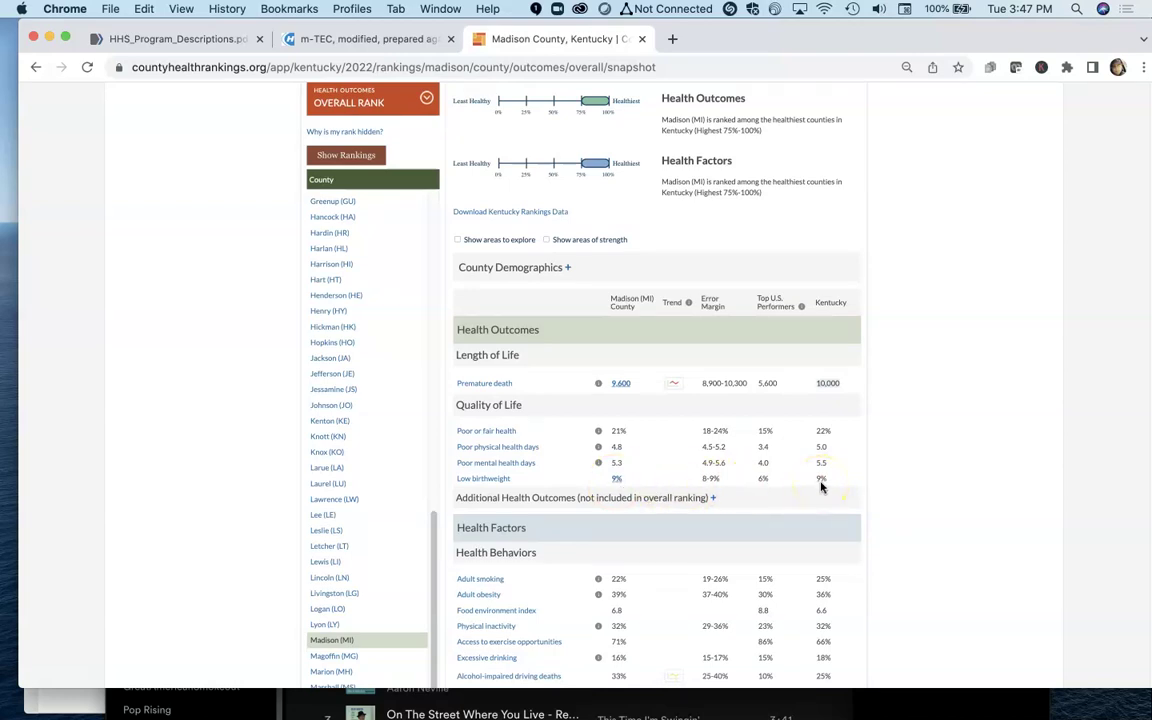
scroll(821, 487, down, 5)
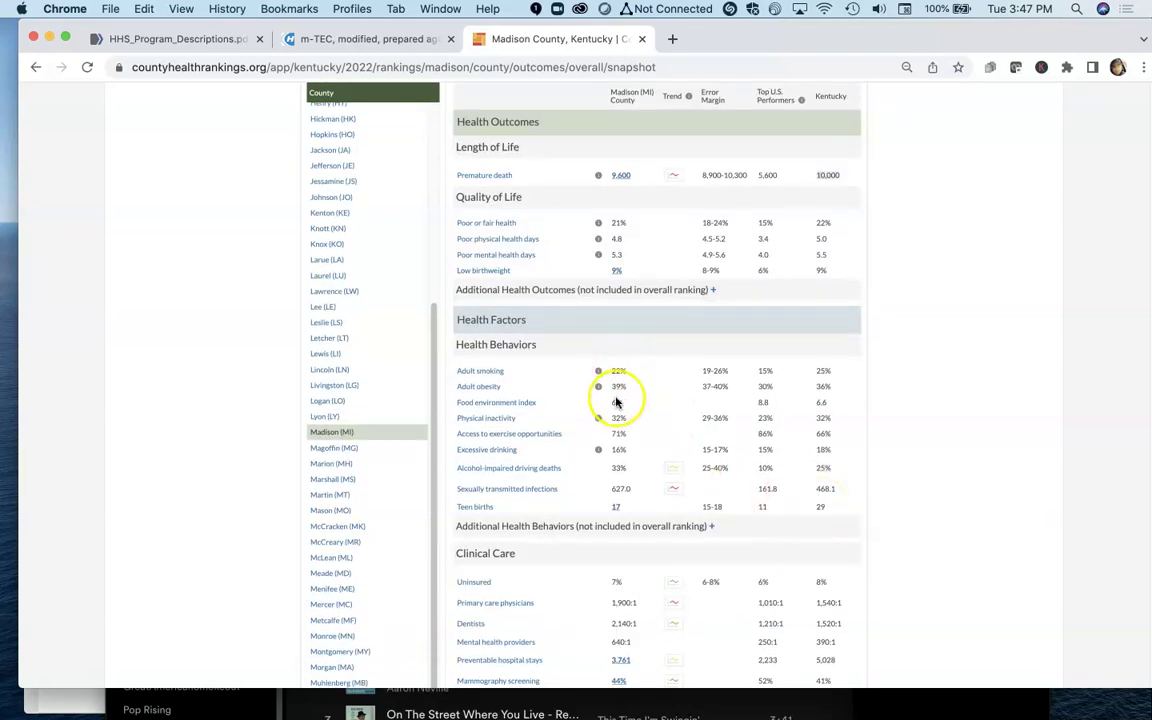
scroll(617, 506, down, 5)
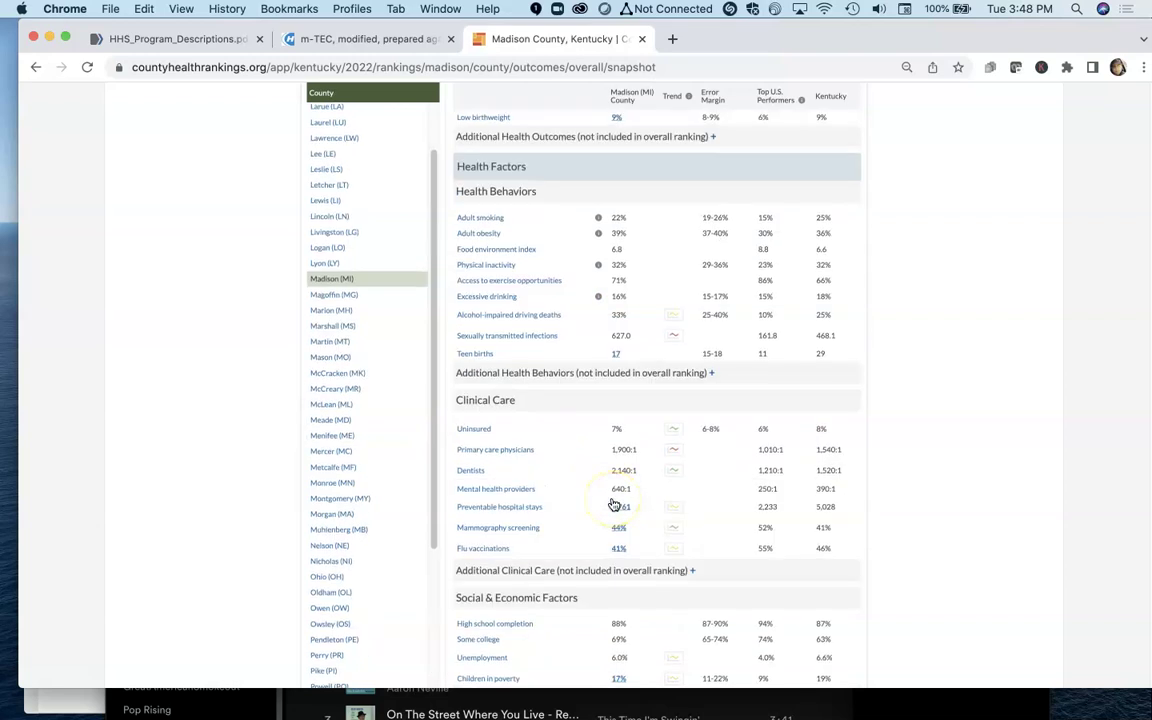
scroll(614, 505, down, 3)
scroll(614, 505, down, 5)
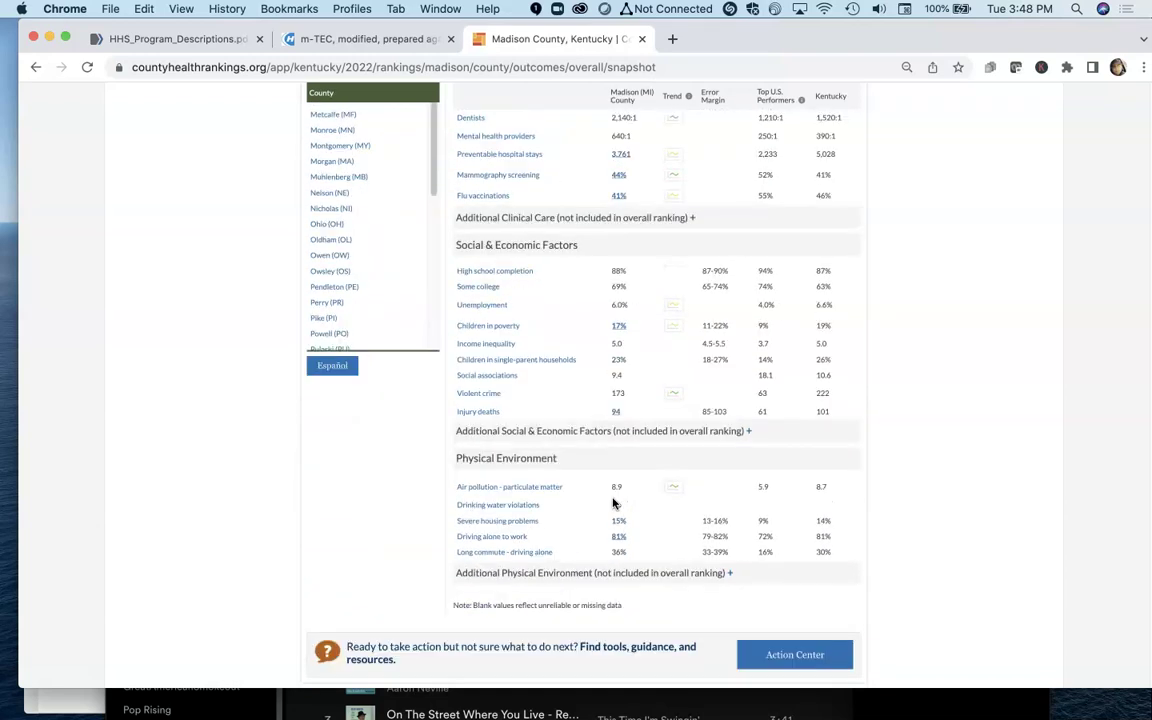
click(748, 431)
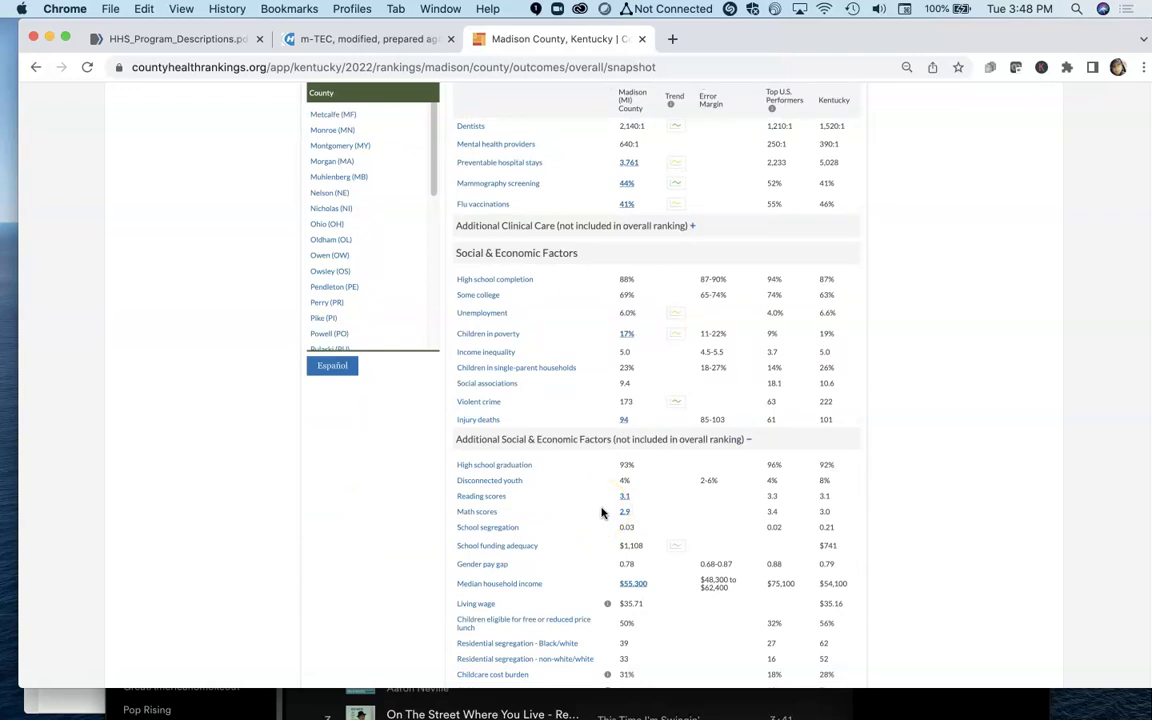
Step: Expand the Additional Clinical Care measures and return to the top of the page
scroll(630, 530, down, 6)
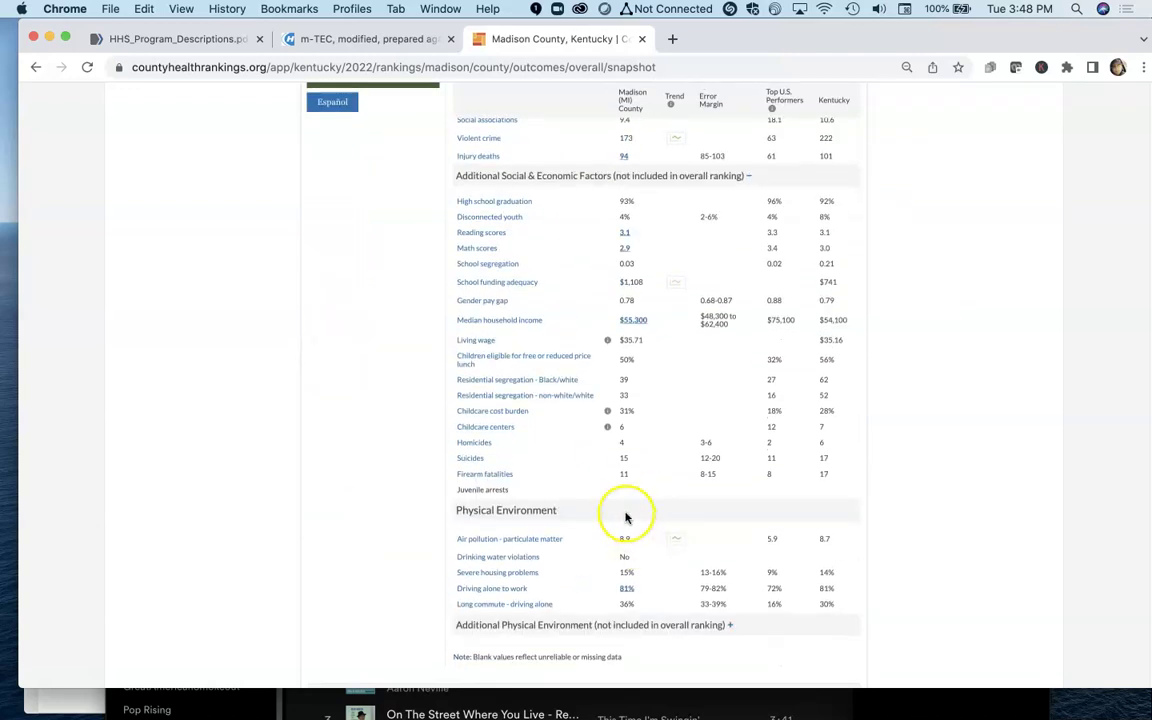
scroll(628, 520, up, 6)
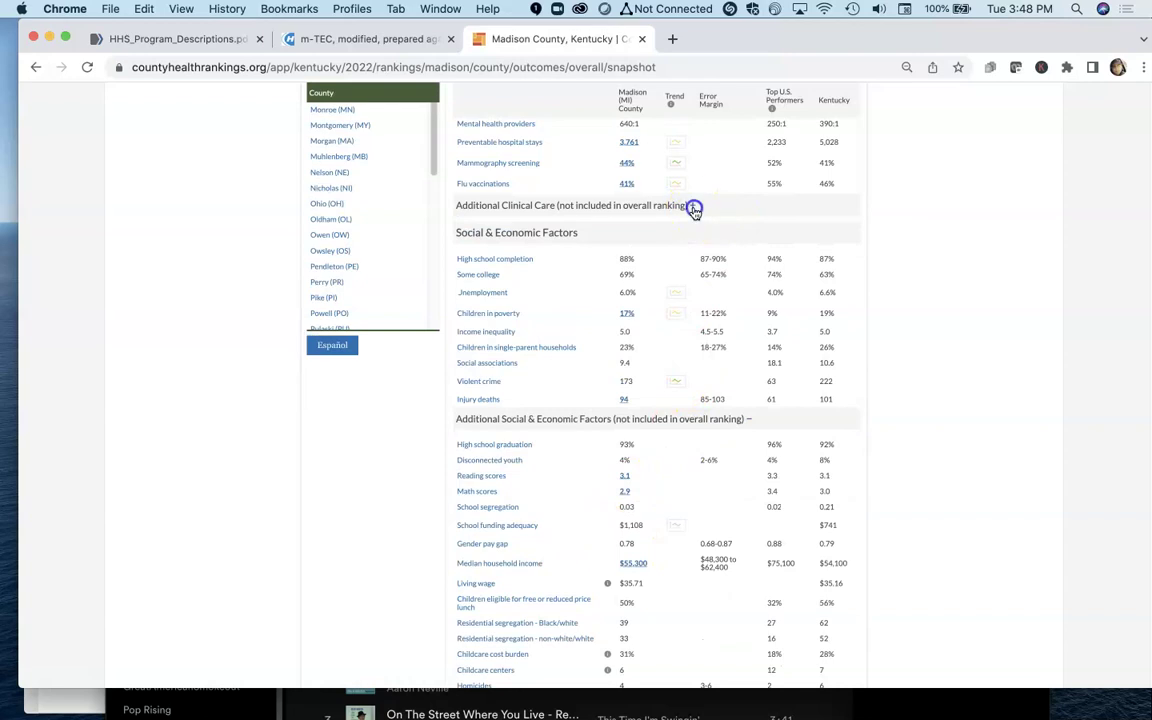
click(694, 208)
scroll(708, 470, up, 15)
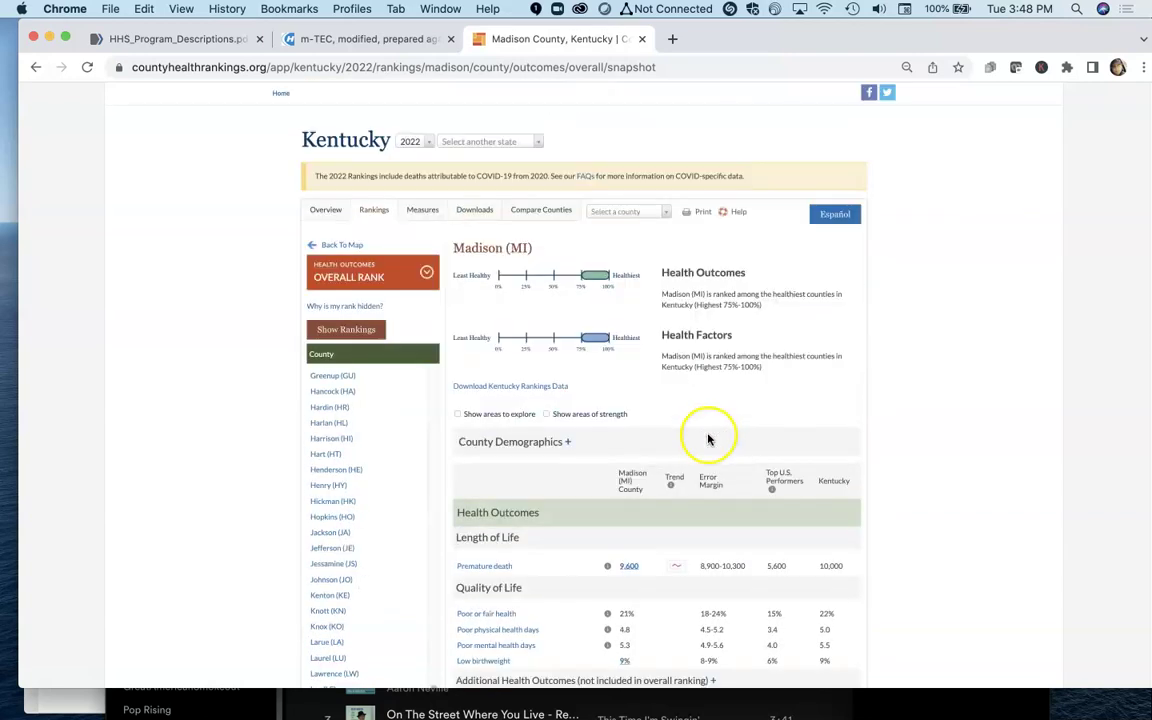
scroll(708, 438, up, 3)
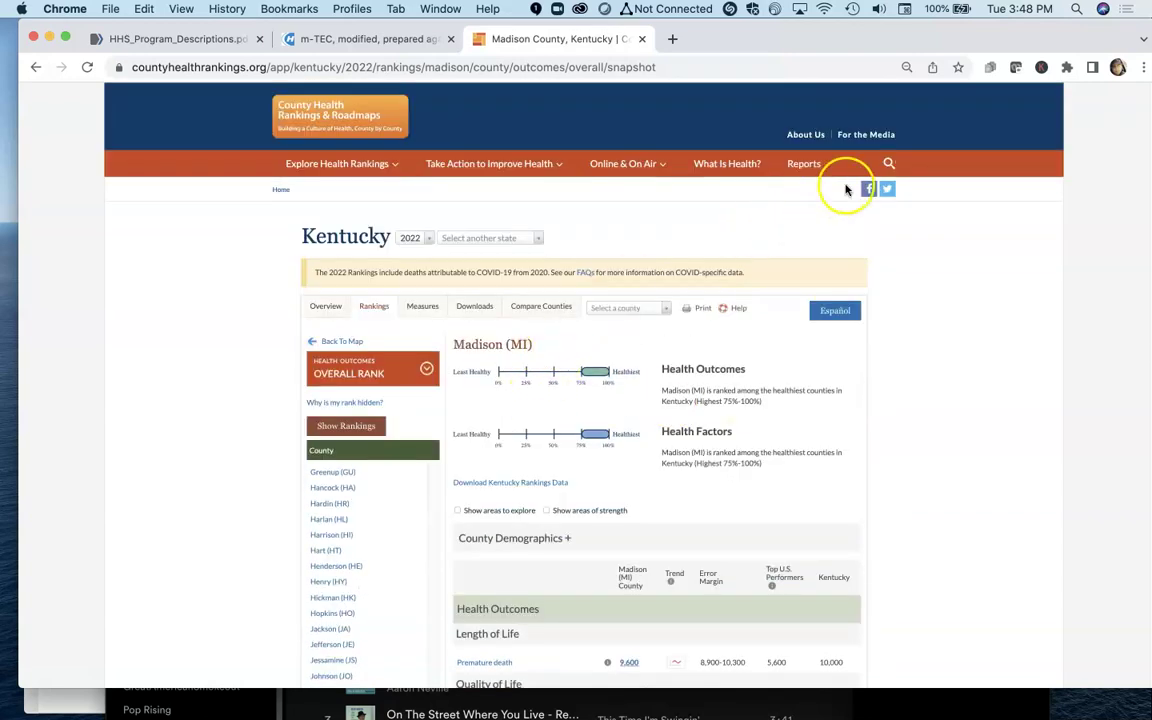
click(37, 68)
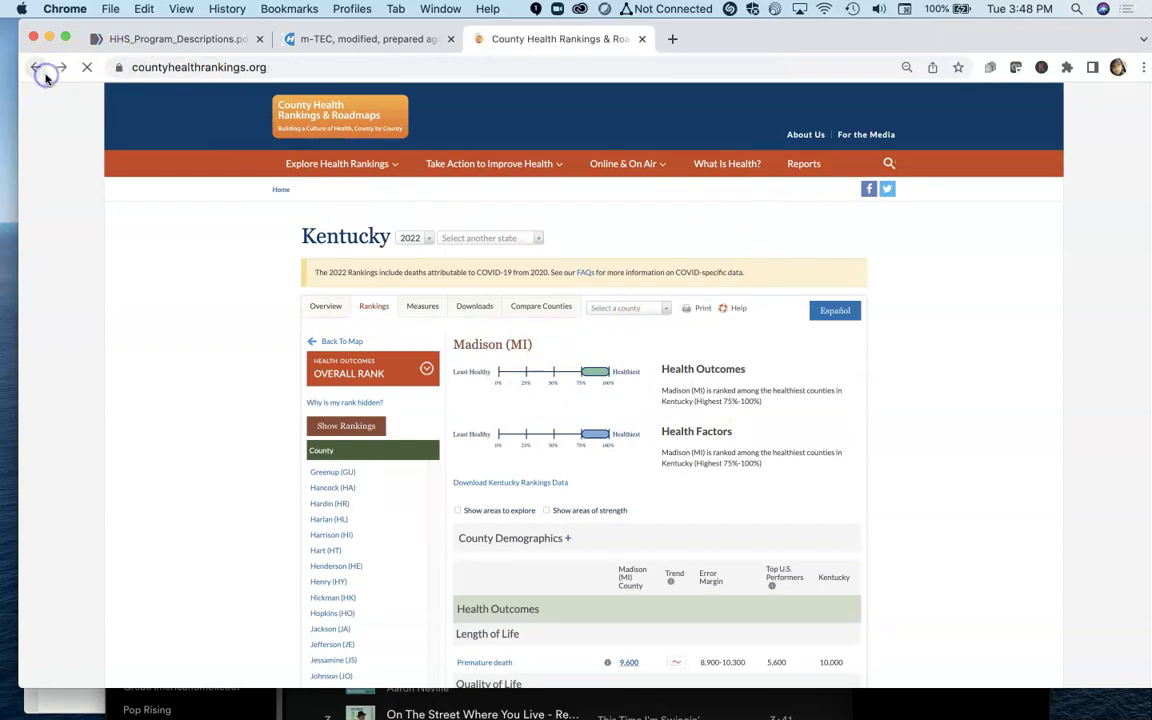
click(533, 579)
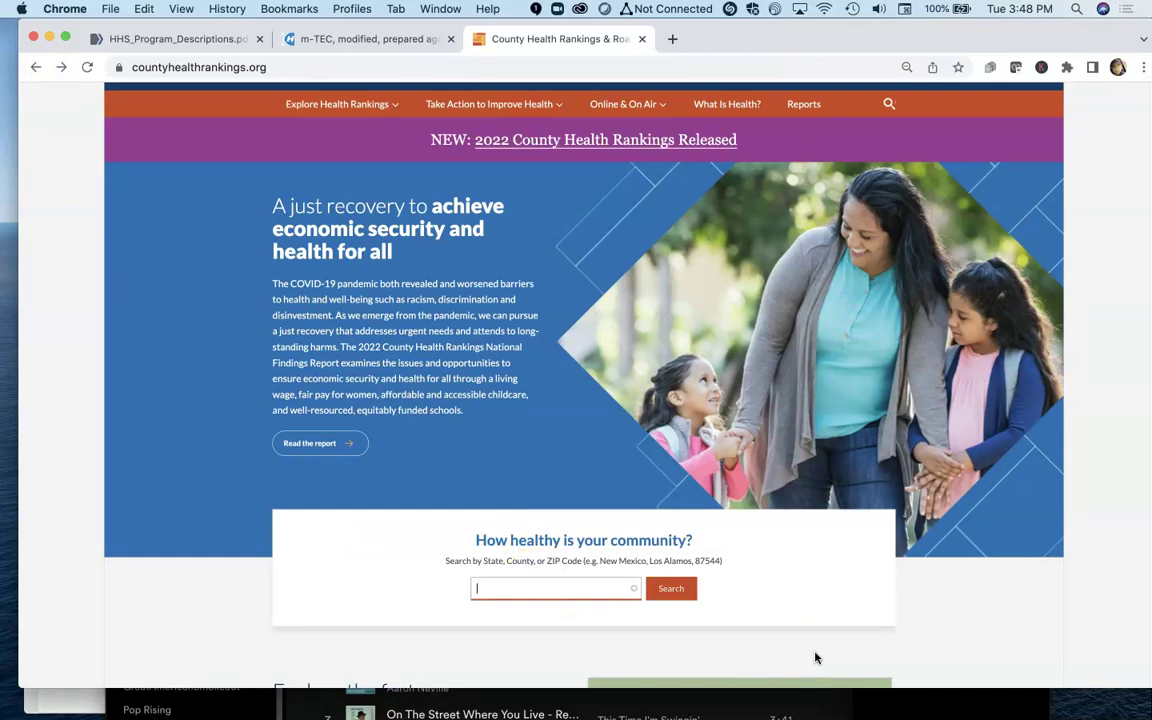
text(41746)
key(Return)
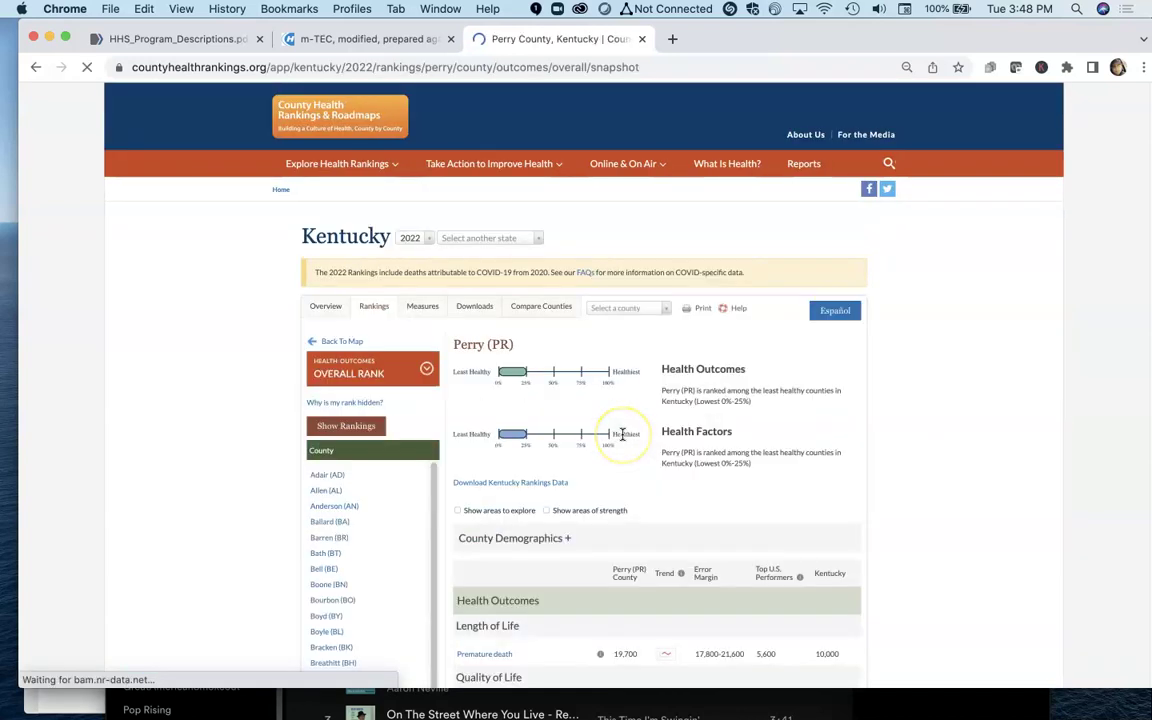
scroll(626, 500, down, 3)
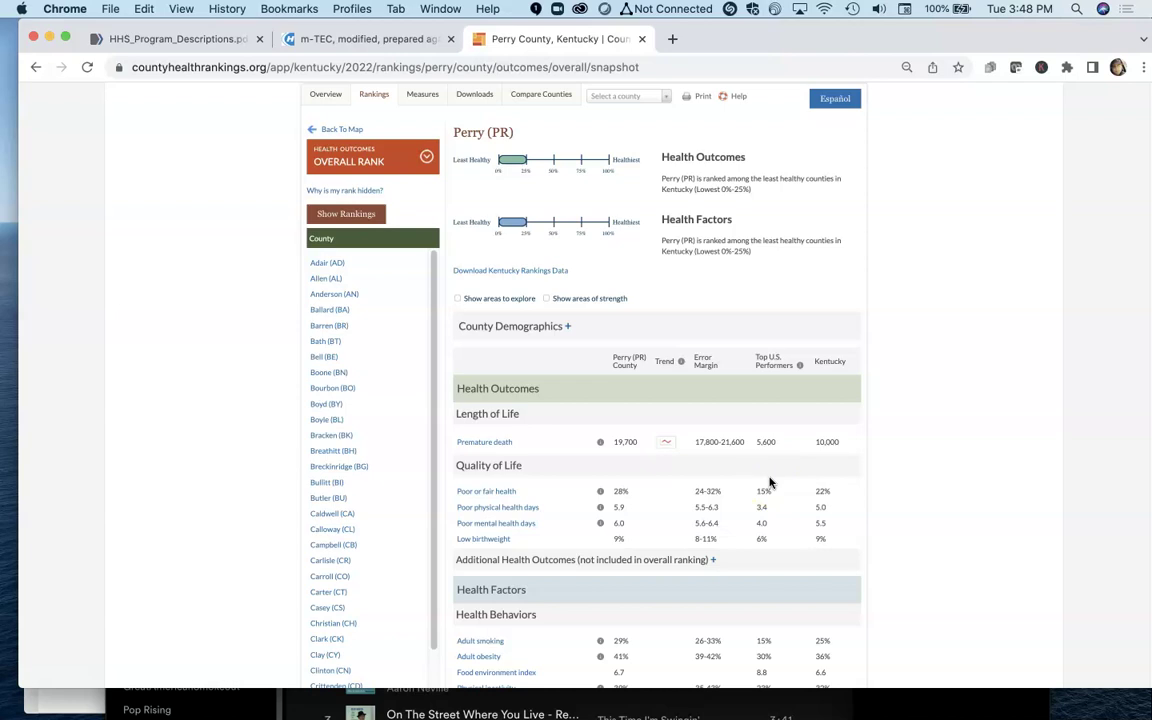
scroll(770, 483, up, 1)
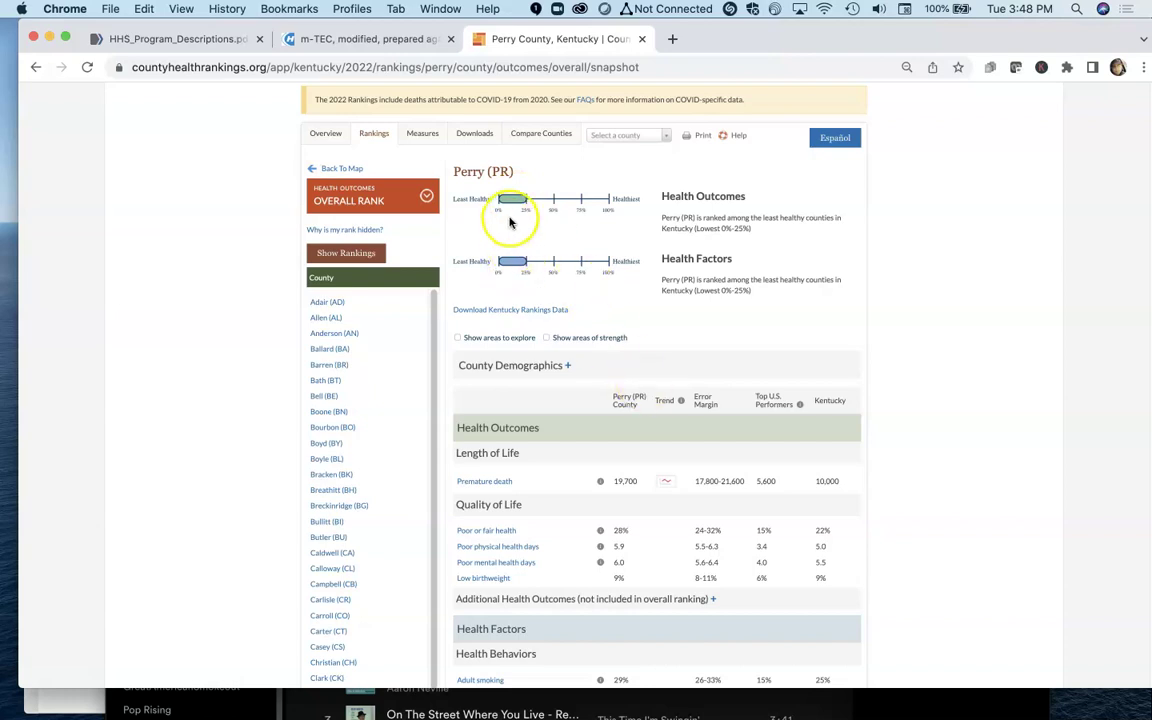
click(626, 482)
click(843, 483)
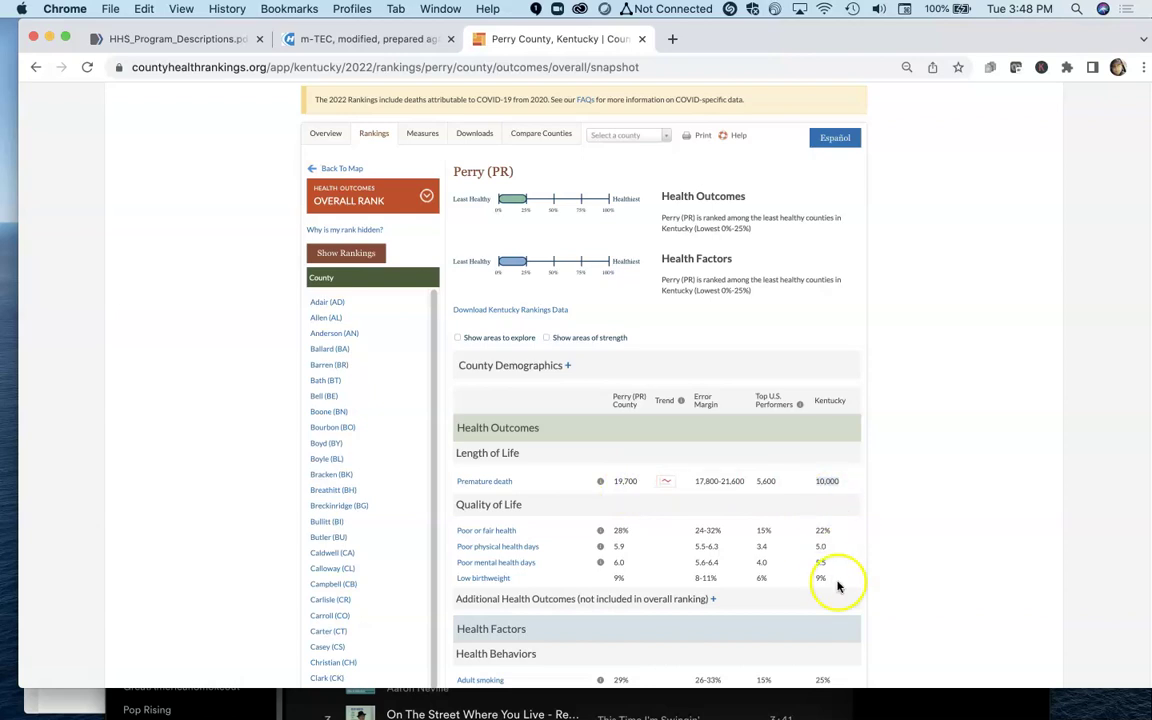
scroll(830, 580, down, 1)
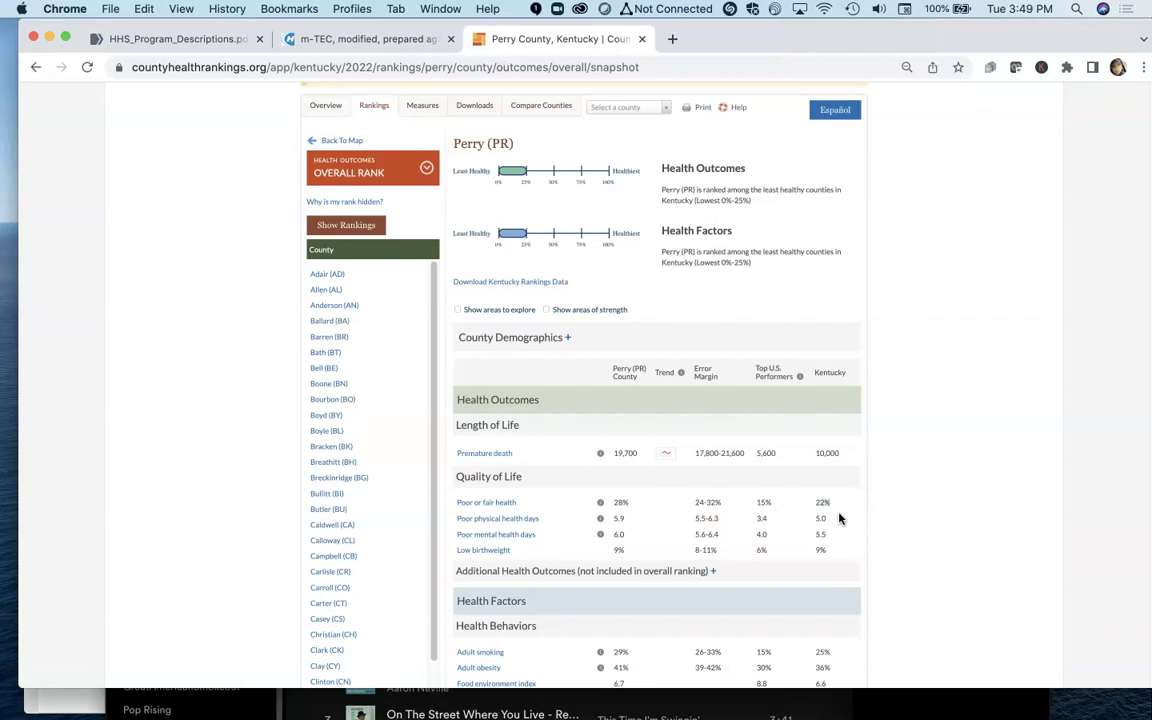
scroll(838, 519, down, 3)
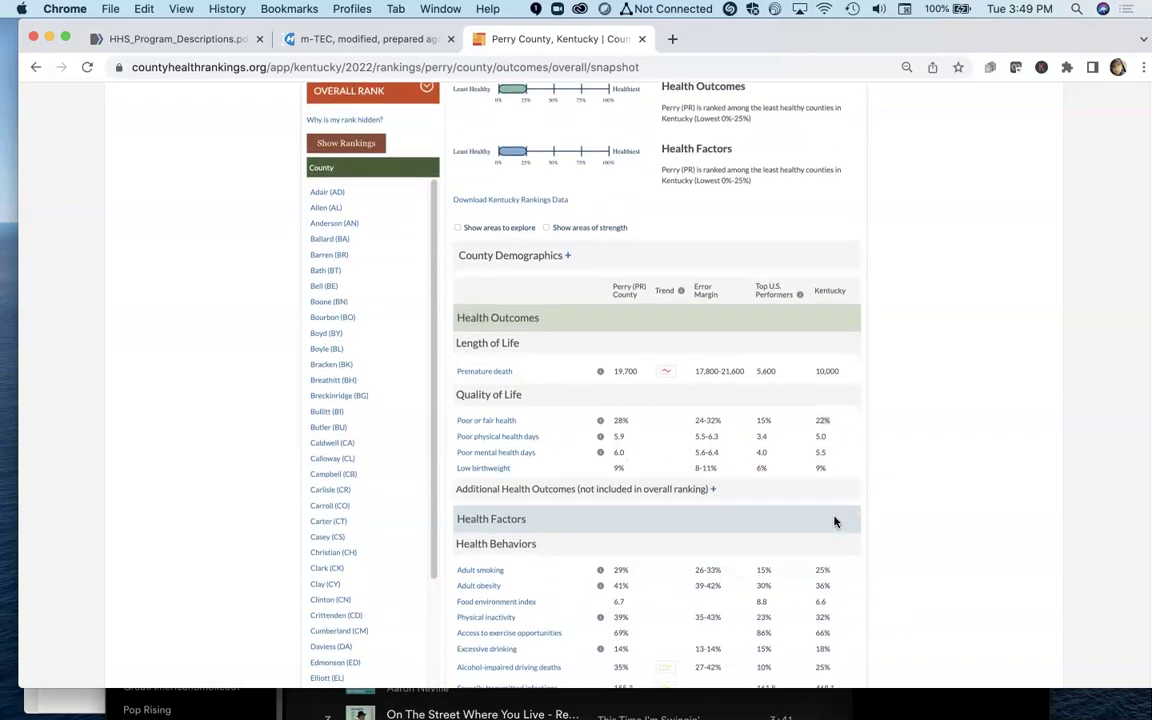
scroll(835, 521, down, 5)
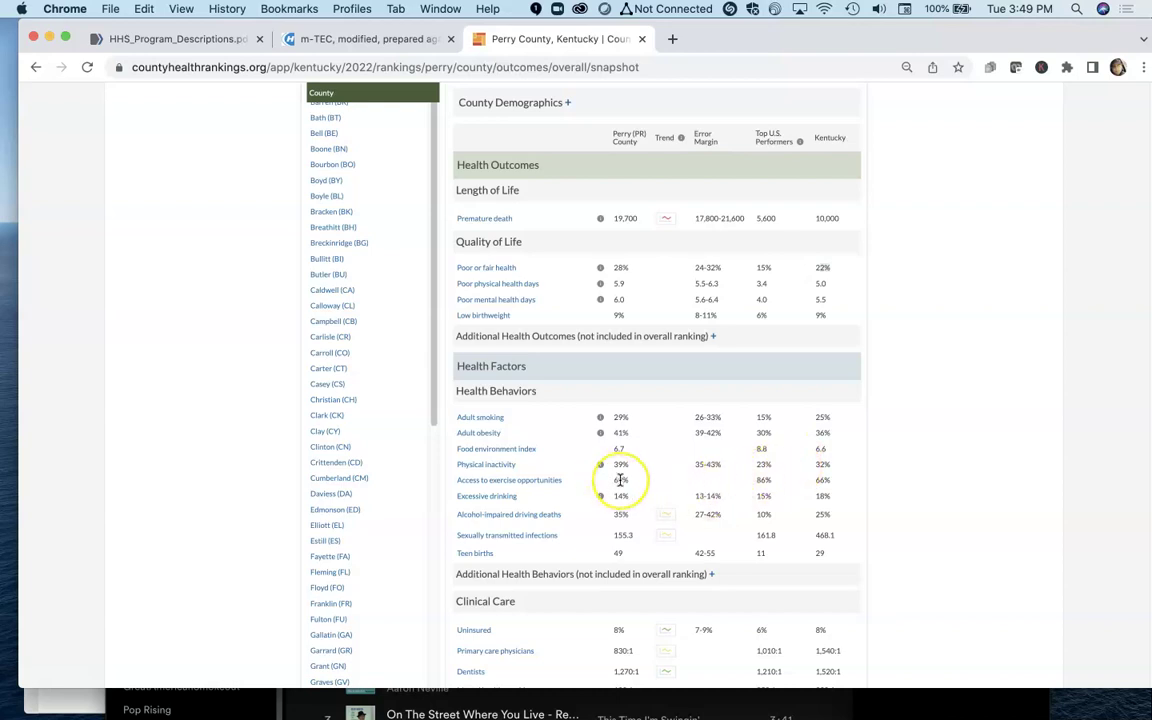
scroll(620, 482, down, 1)
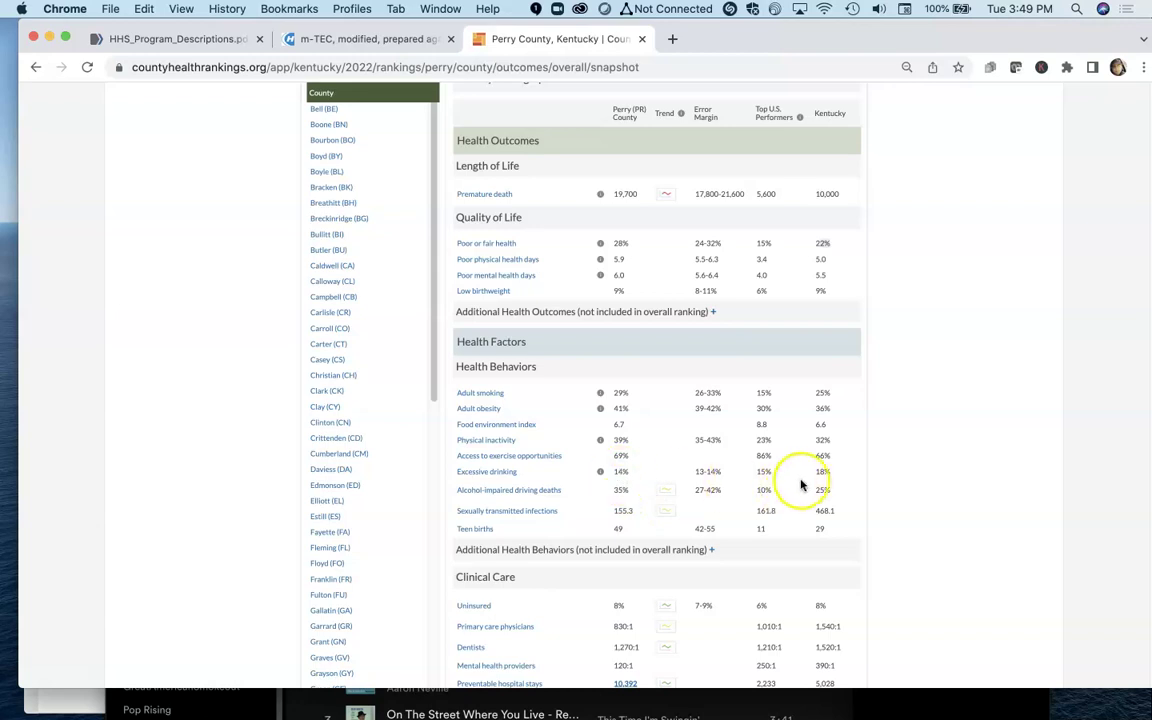
scroll(783, 582, down, 1)
scroll(783, 582, down, 15)
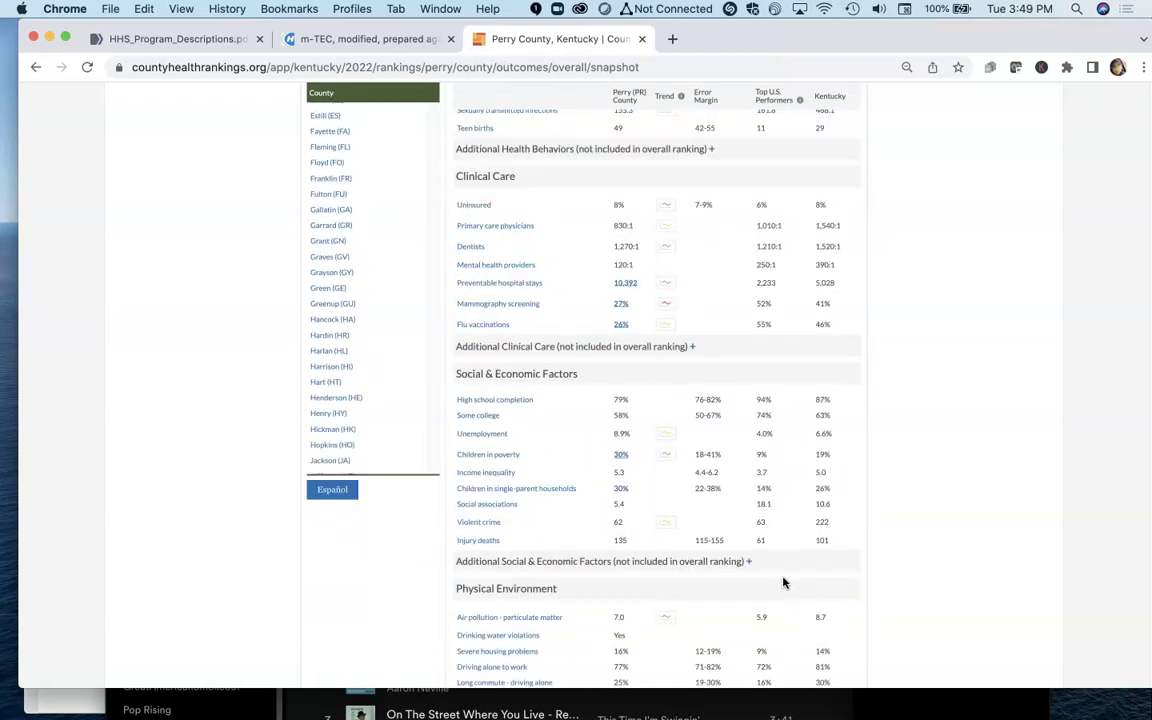
scroll(783, 582, down, 4)
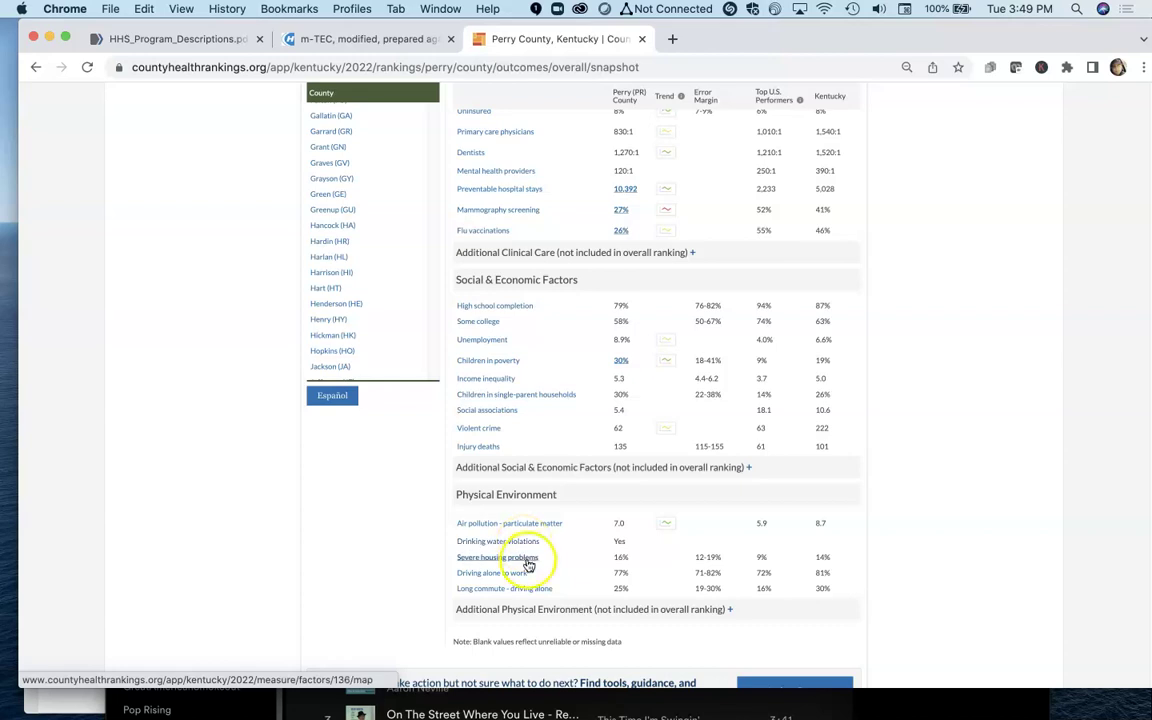
scroll(581, 579, down, 5)
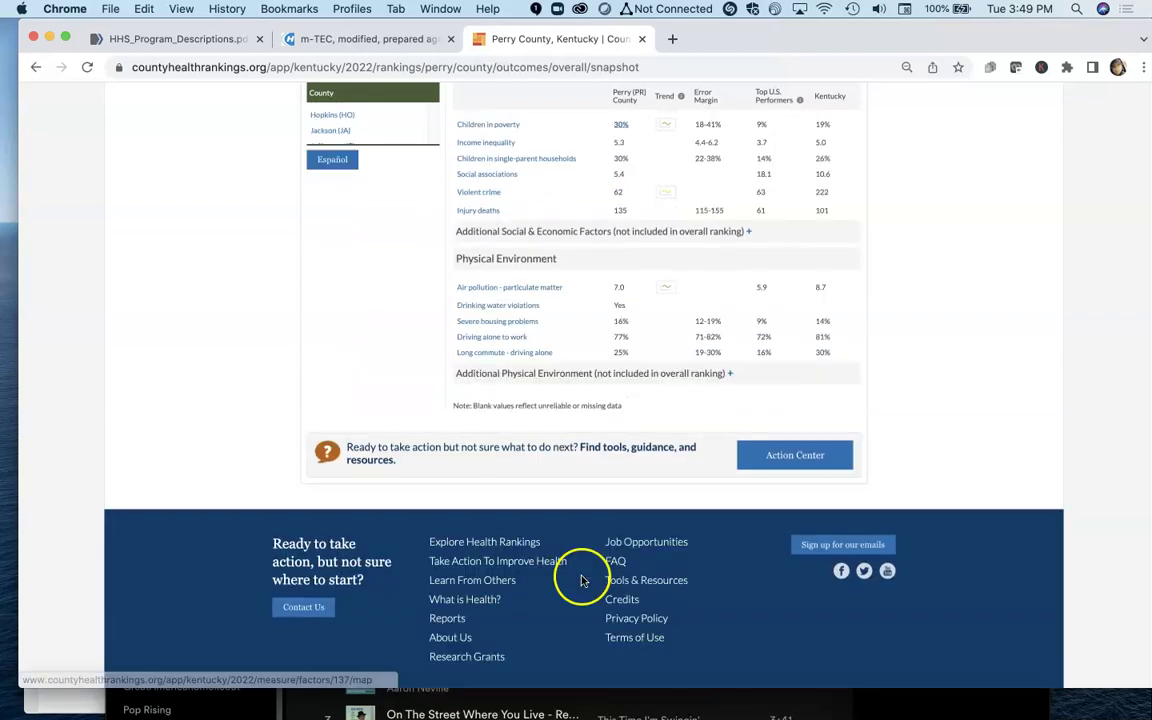
scroll(582, 579, up, 10)
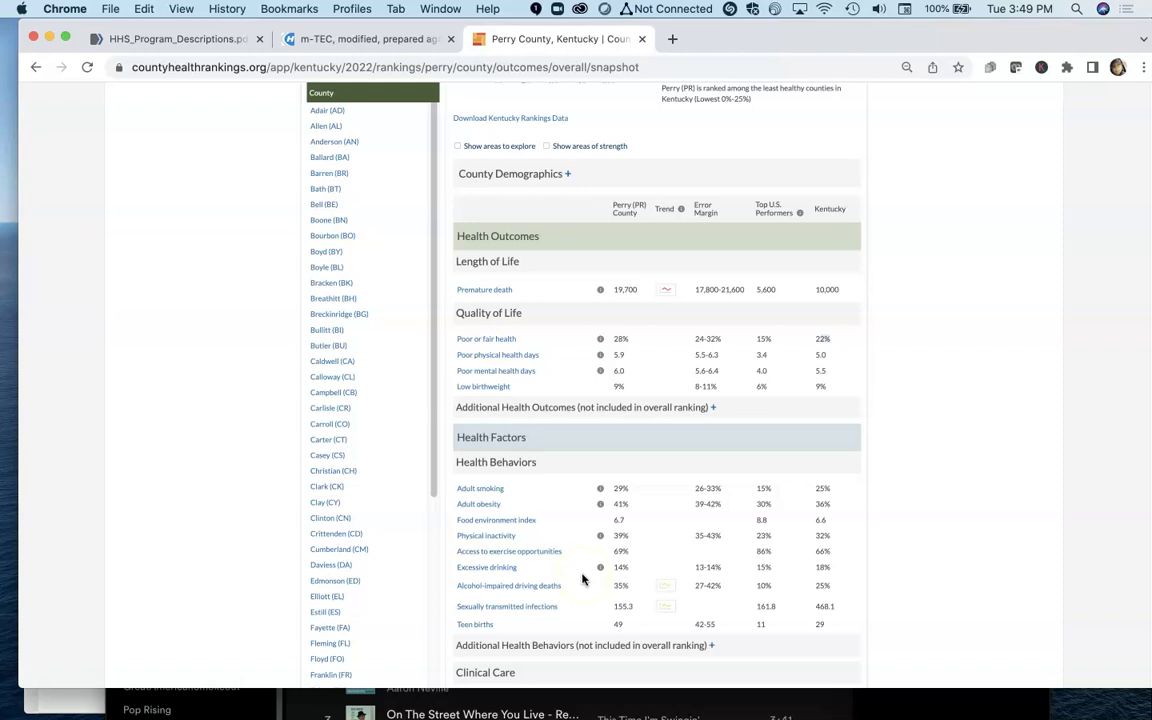
click(607, 624)
scroll(620, 570, up, 4)
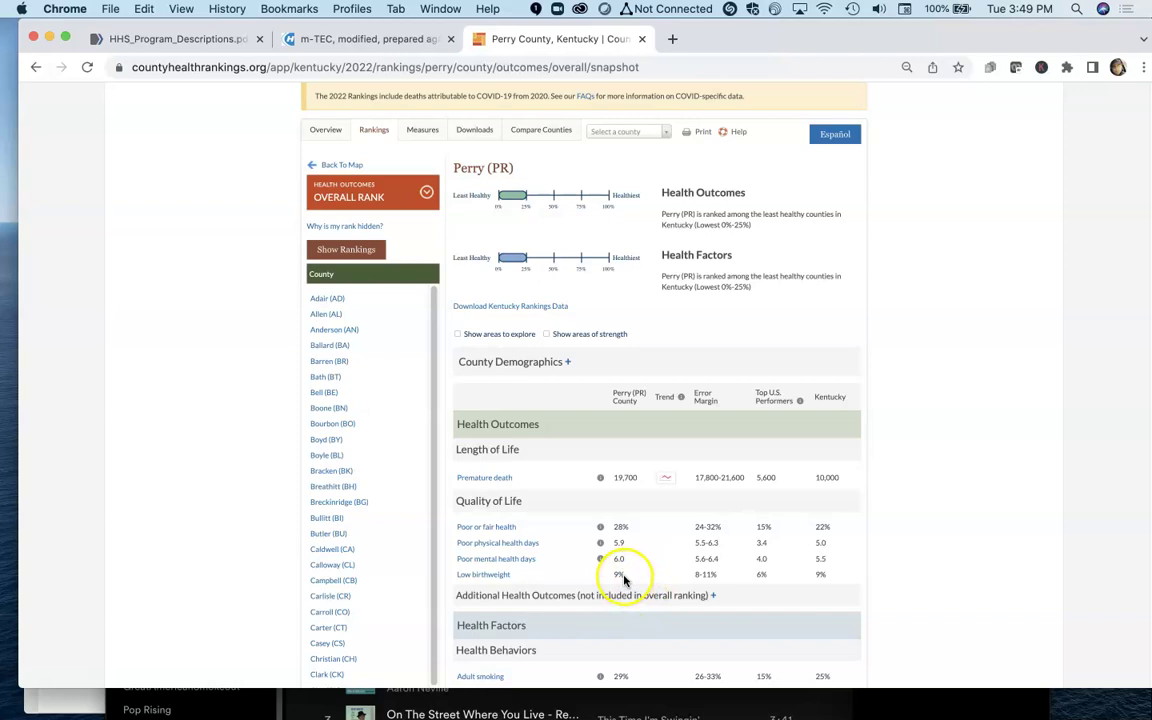
scroll(624, 580, up, 4)
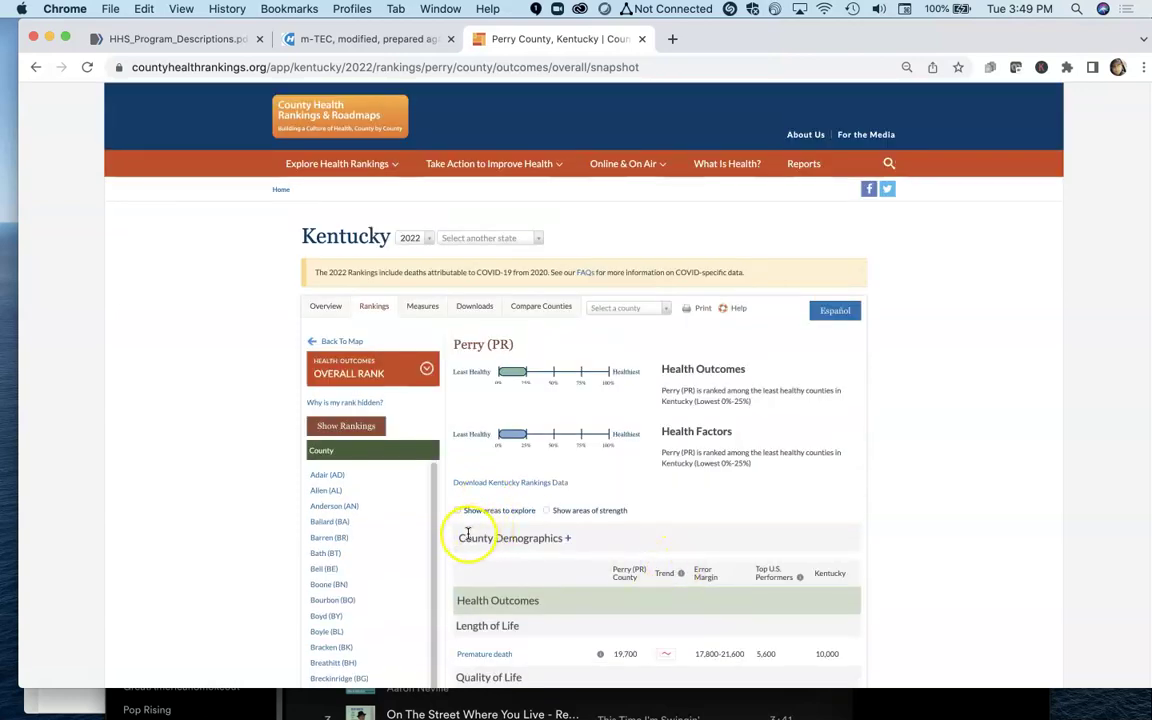
scroll(373, 585, down, 4)
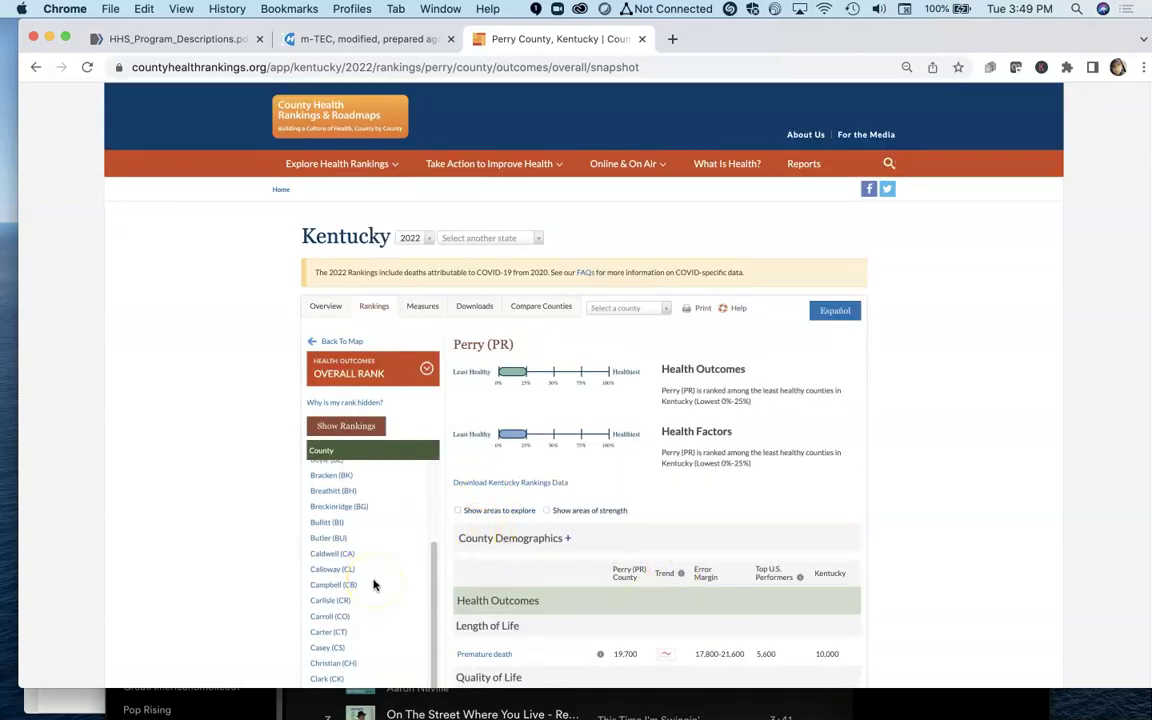
scroll(373, 585, down, 10)
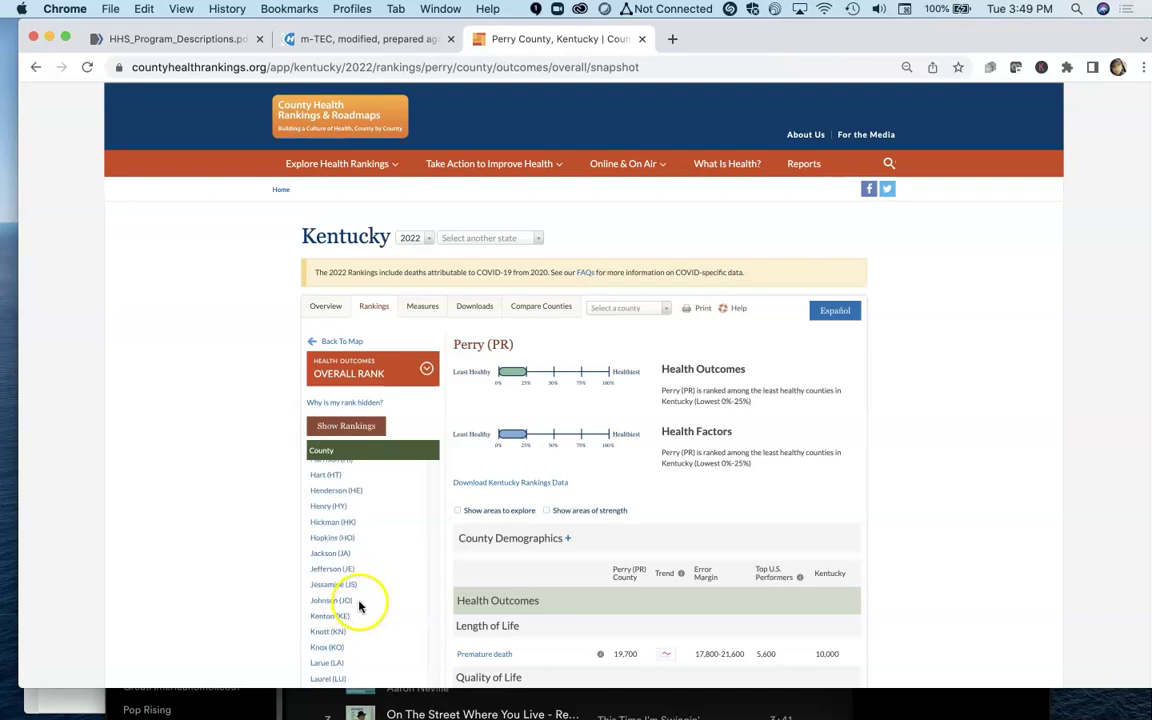
scroll(370, 560, up, 14)
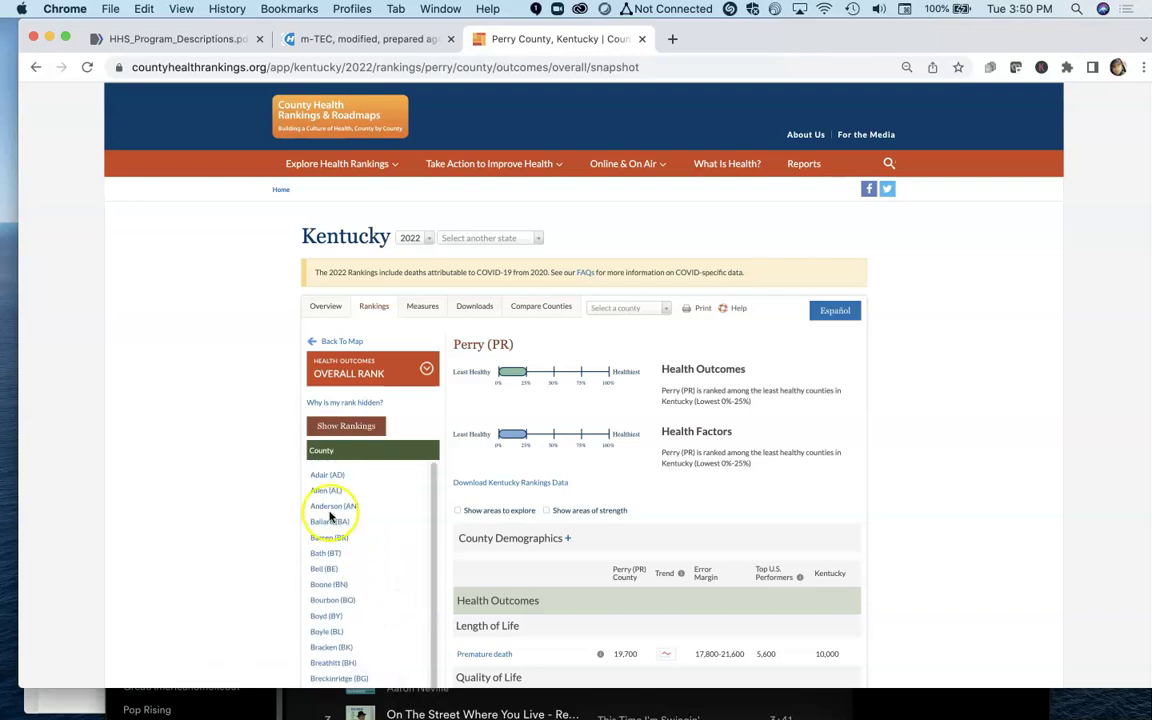
Step: Go to Rankings Data & Documentation and download the 2022 County Health Rankings data workbook
click(388, 176)
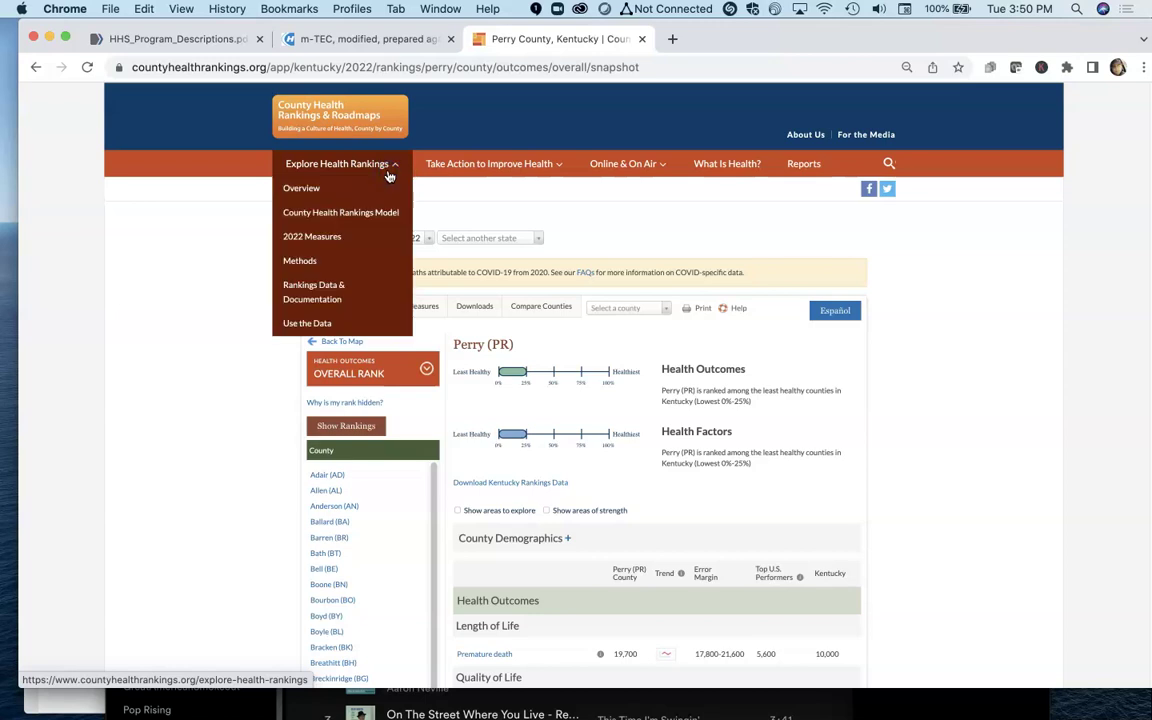
click(332, 299)
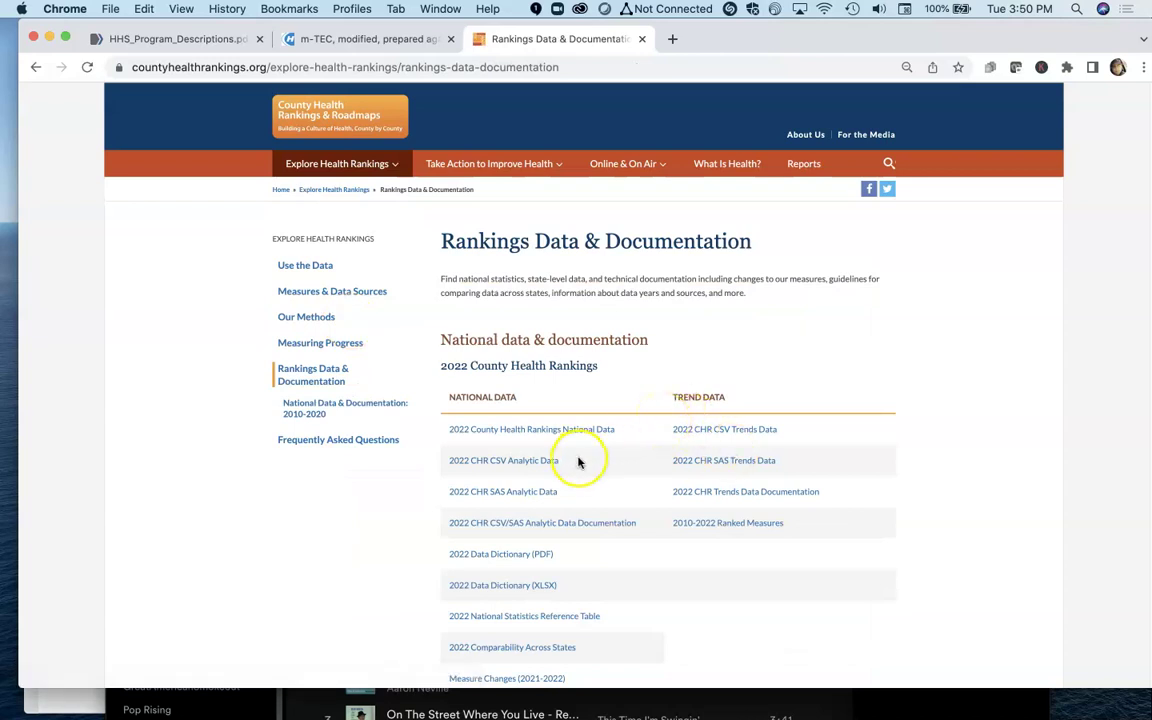
scroll(578, 462, down, 4)
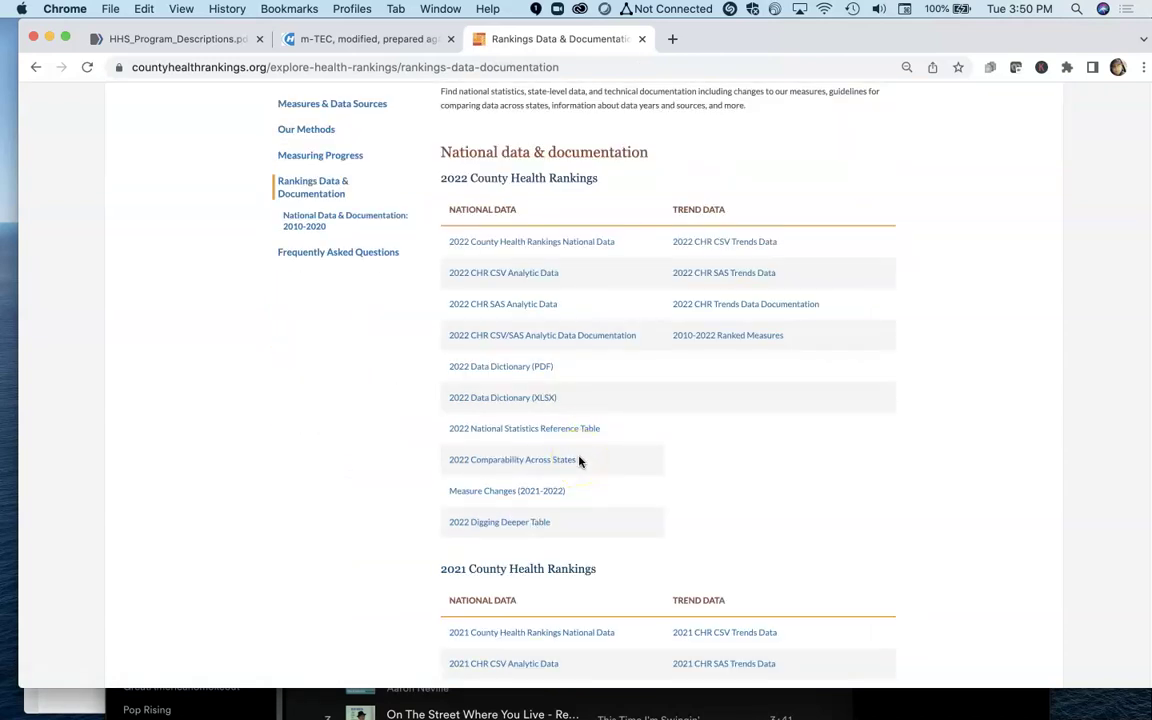
click(550, 351)
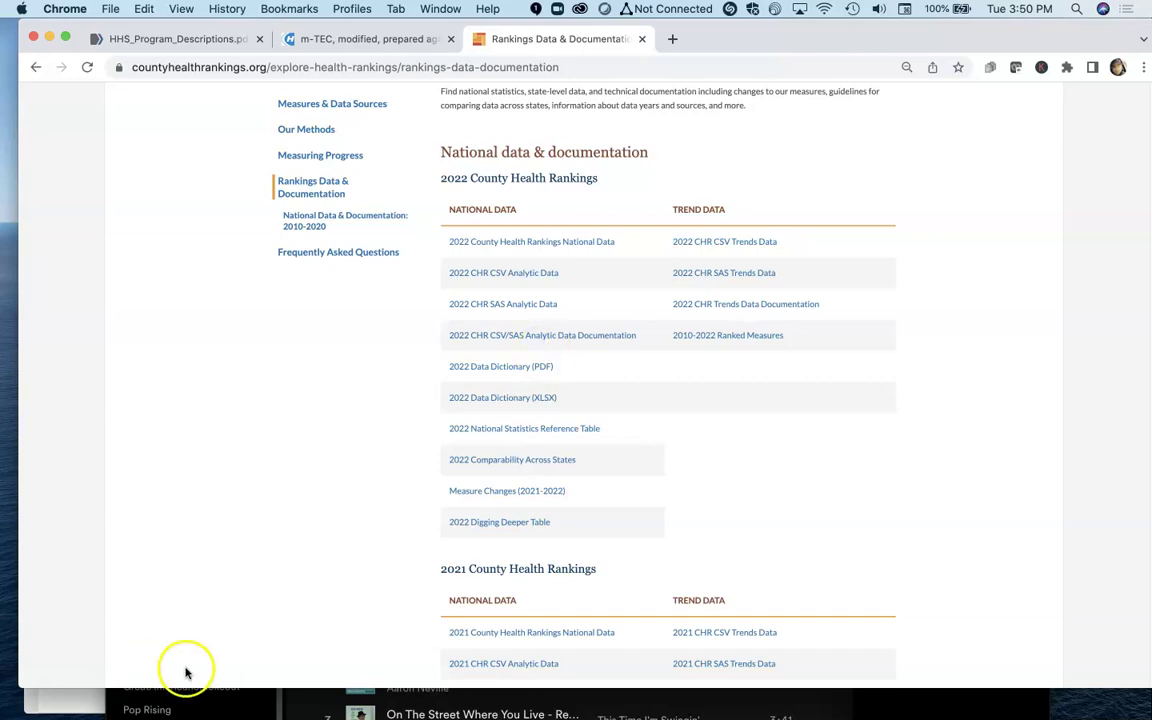
click(117, 668)
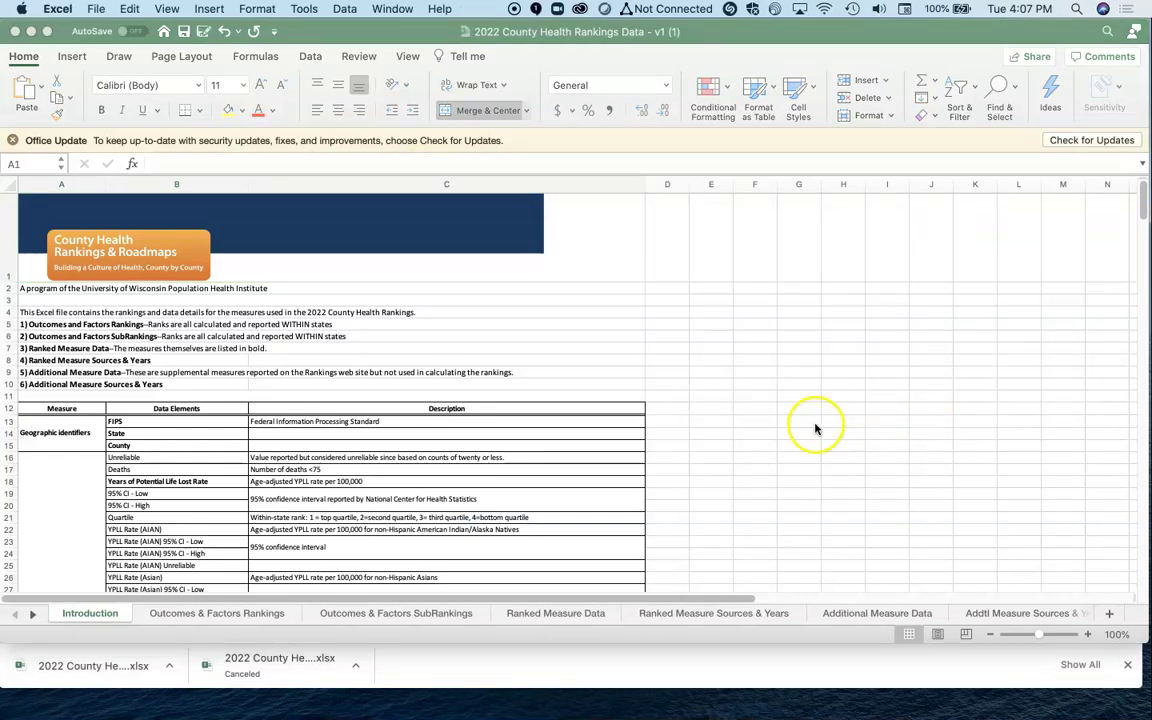
Step: Bring the downloaded 2022 rankings workbook forward in Excel and adjust its zoom
click(168, 665)
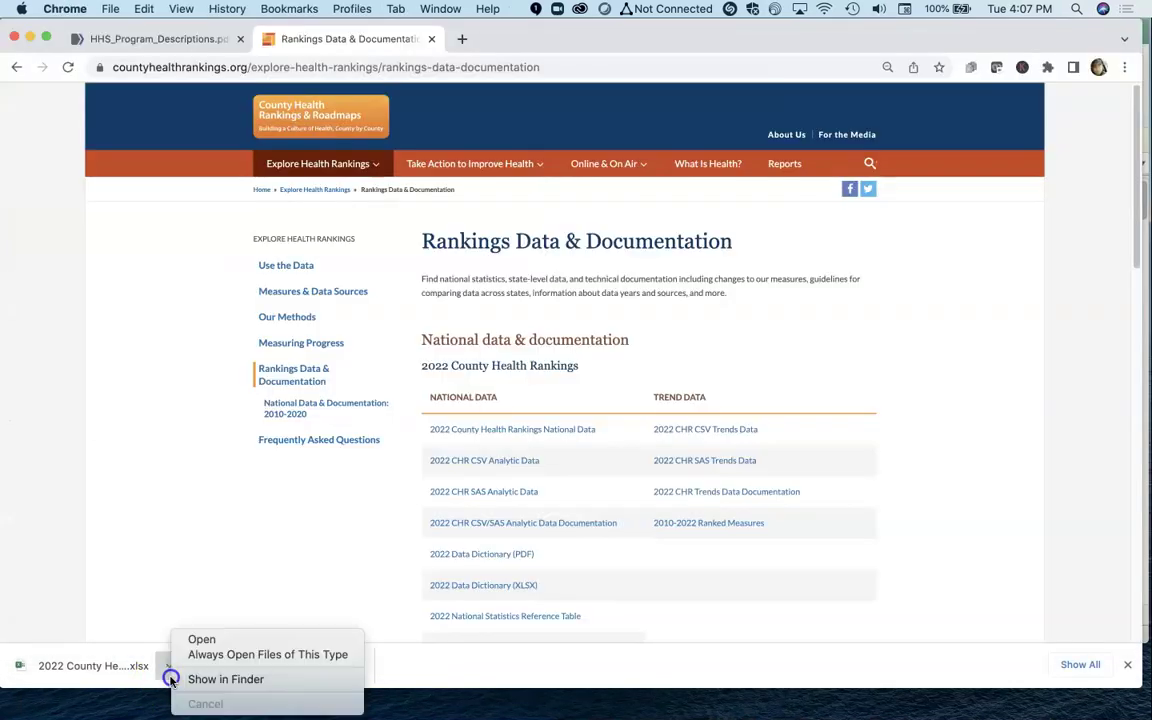
click(134, 658)
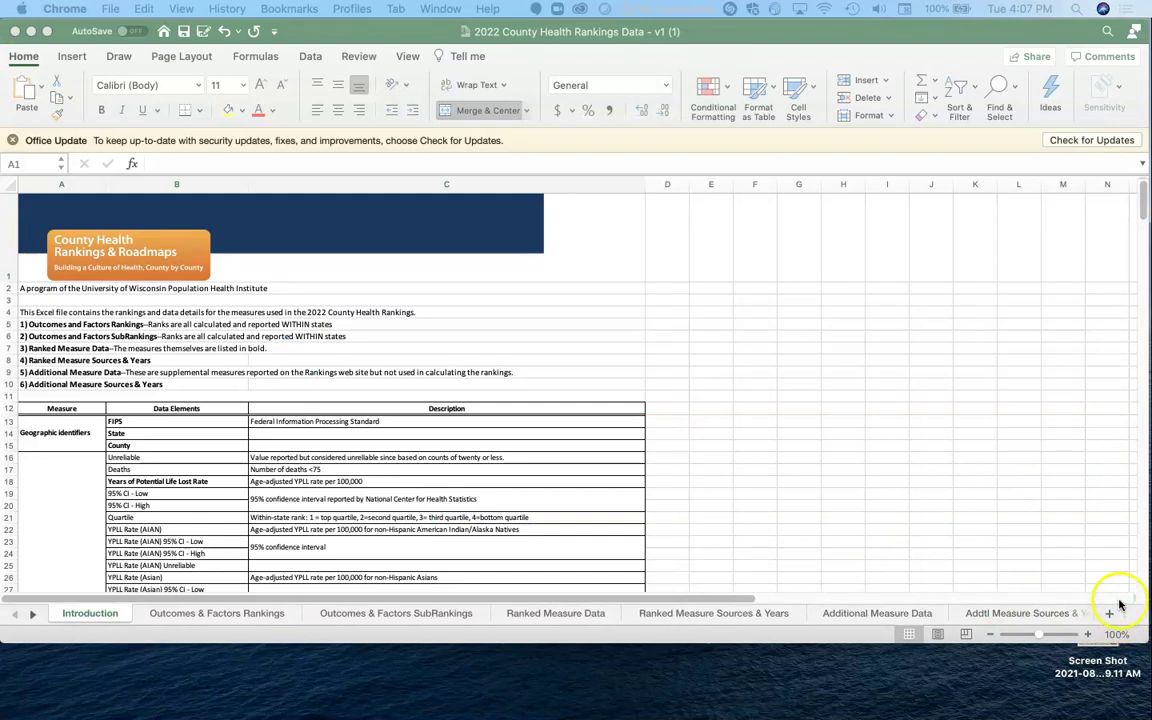
click(1050, 636)
drag(1050, 636, 1031, 635)
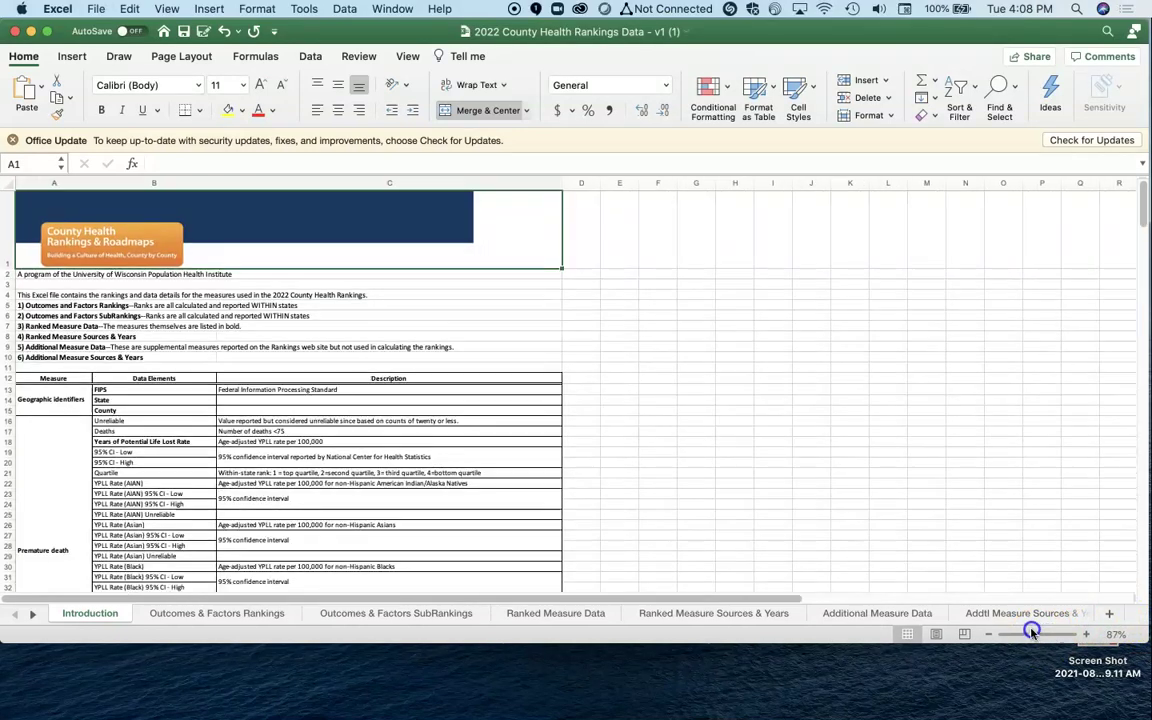
Step: Switch through the ranking sheets to Ranked Measure Data and zoom it to 117%
click(213, 614)
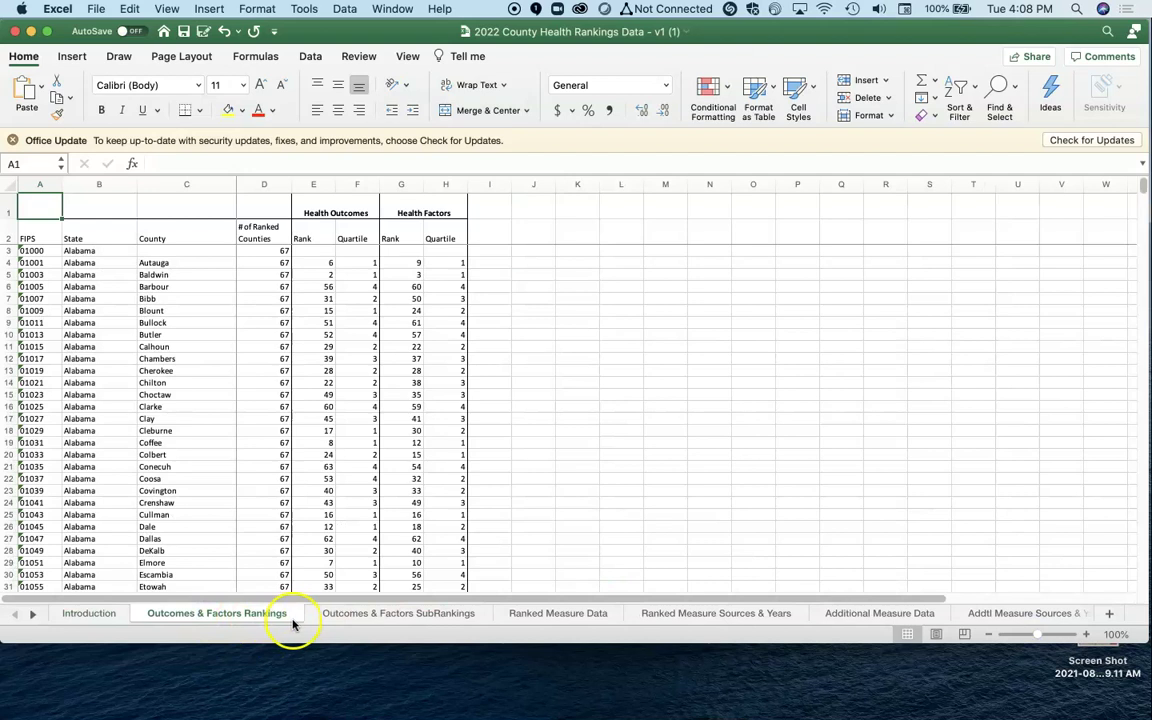
click(354, 617)
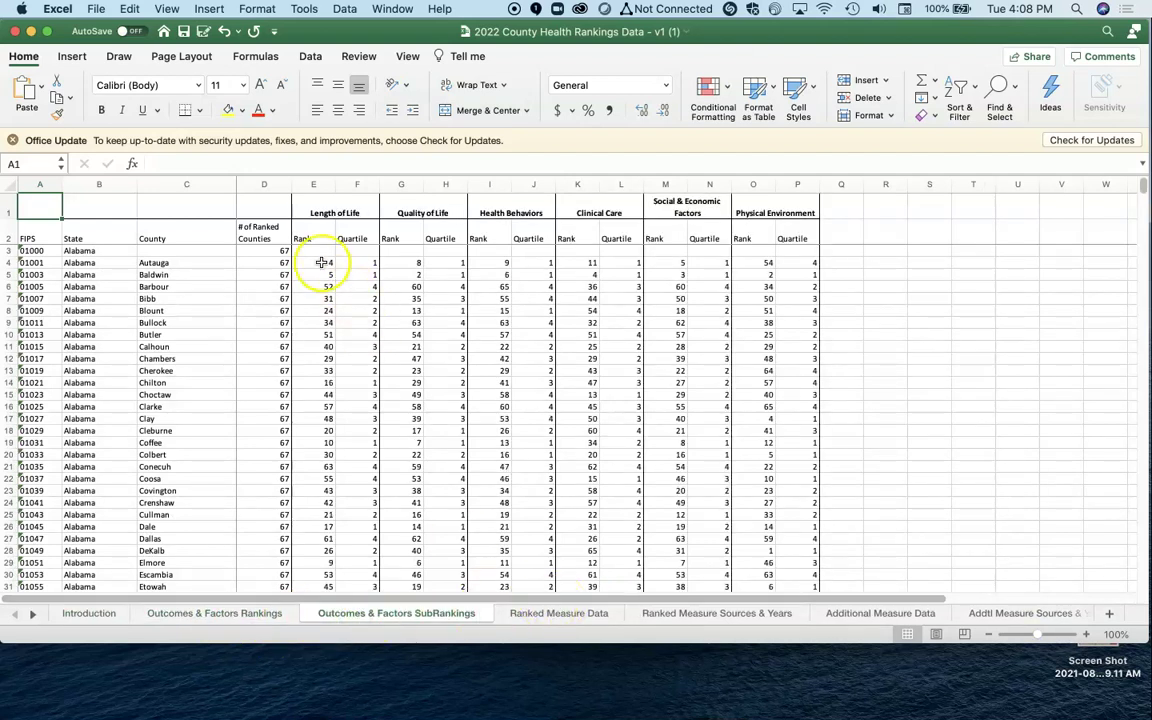
click(567, 617)
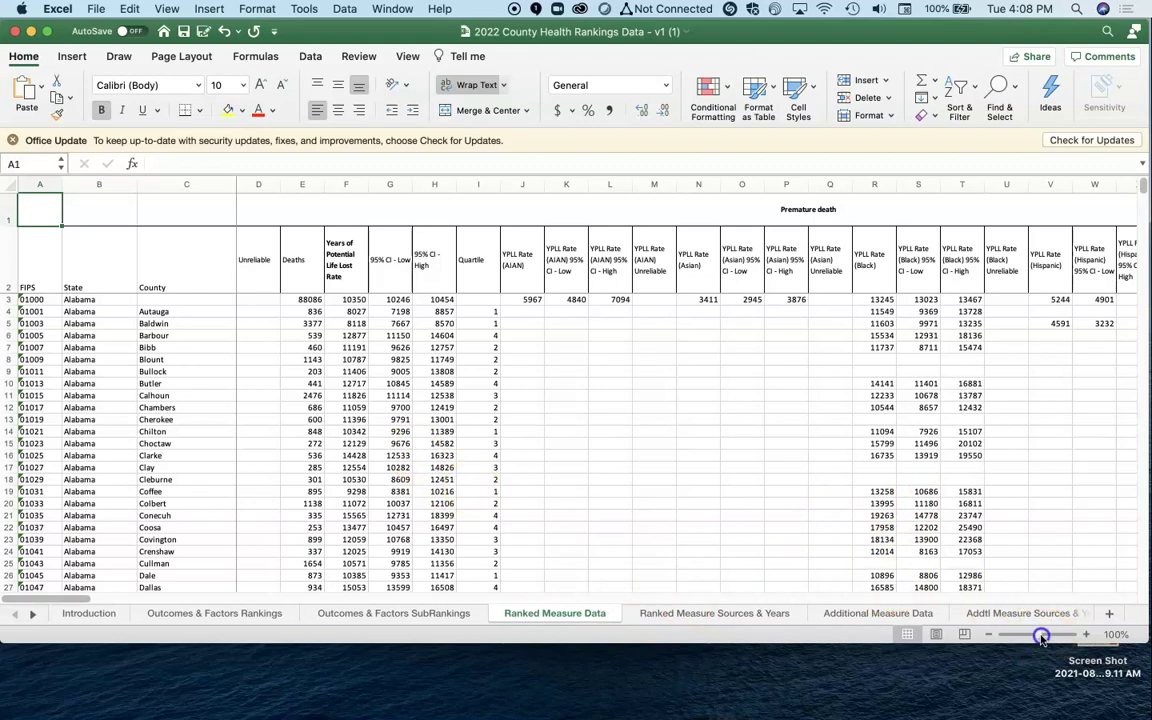
drag(1041, 637, 1044, 637)
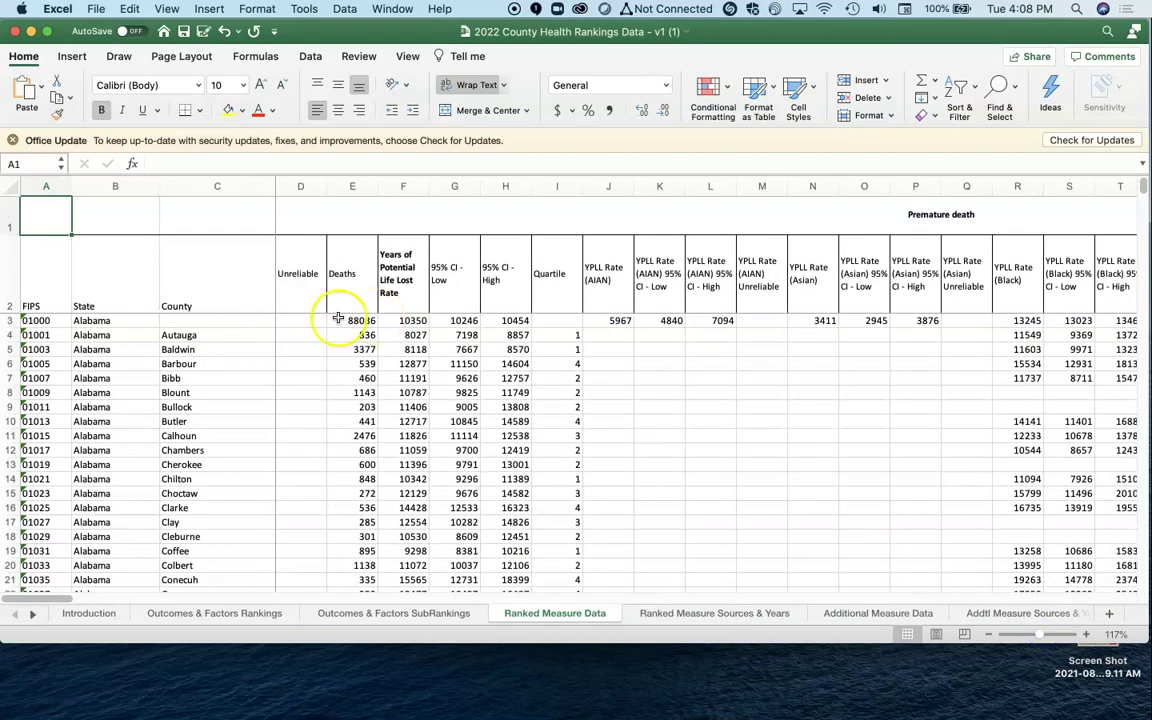
Step: Scroll right across the measure headings to the % Low birthweight column
click(295, 334)
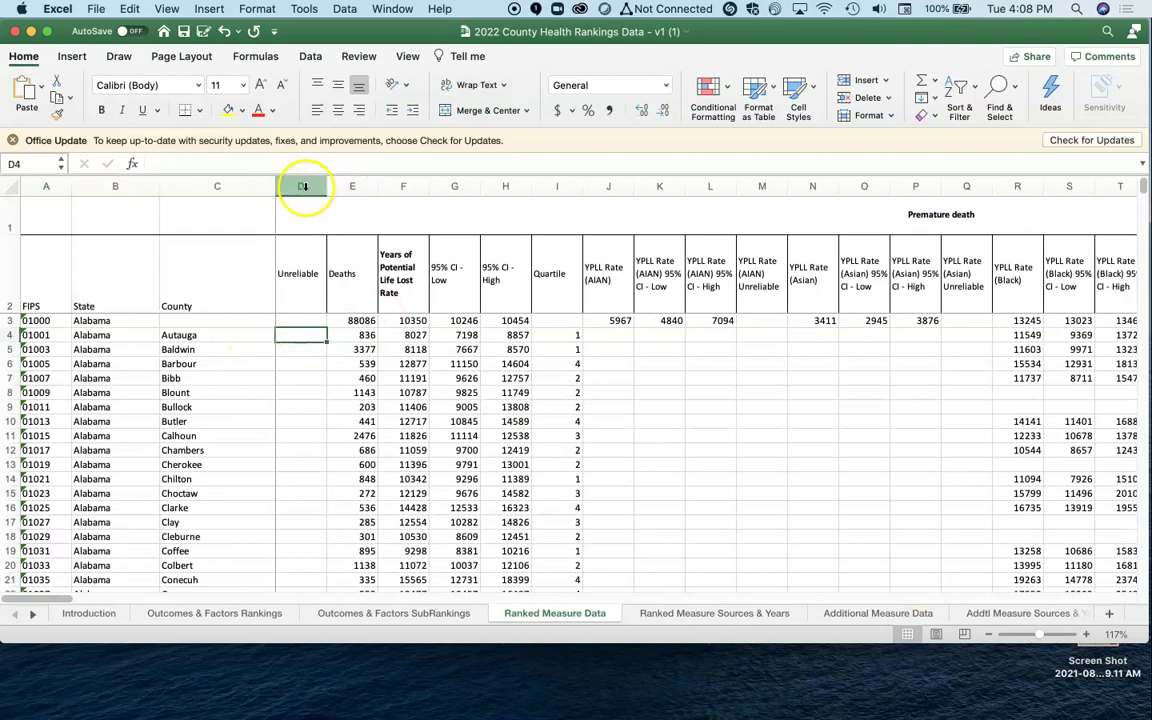
scroll(218, 501, down, 5)
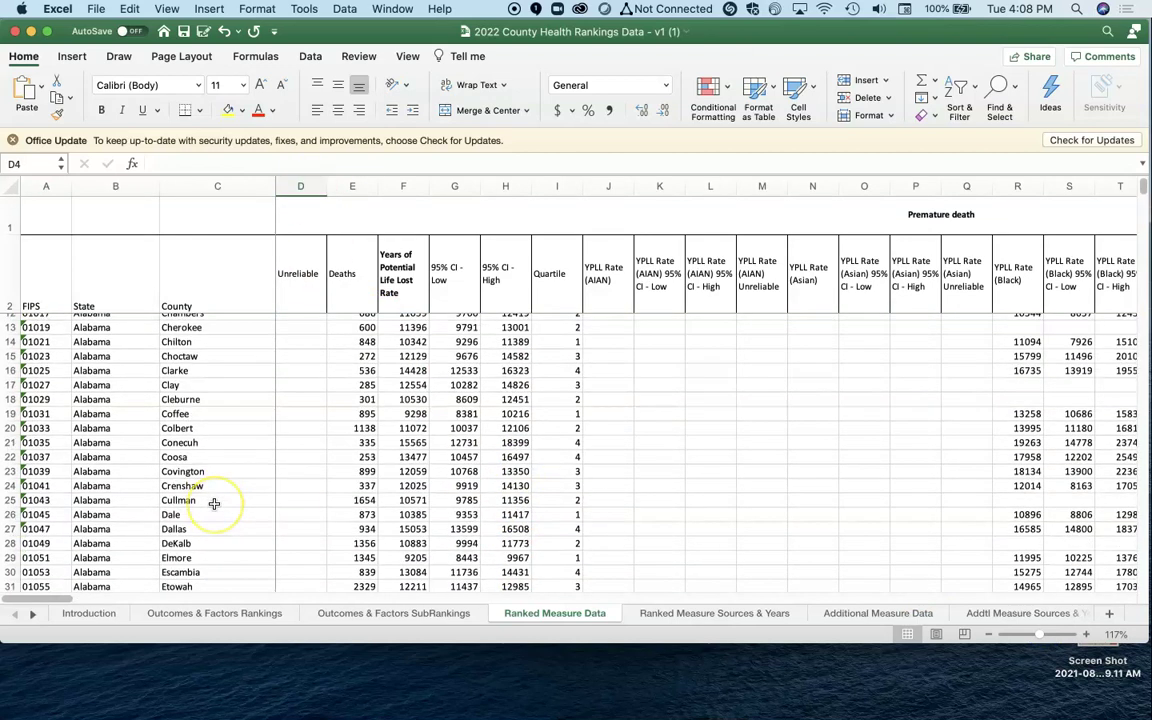
scroll(214, 503, up, 5)
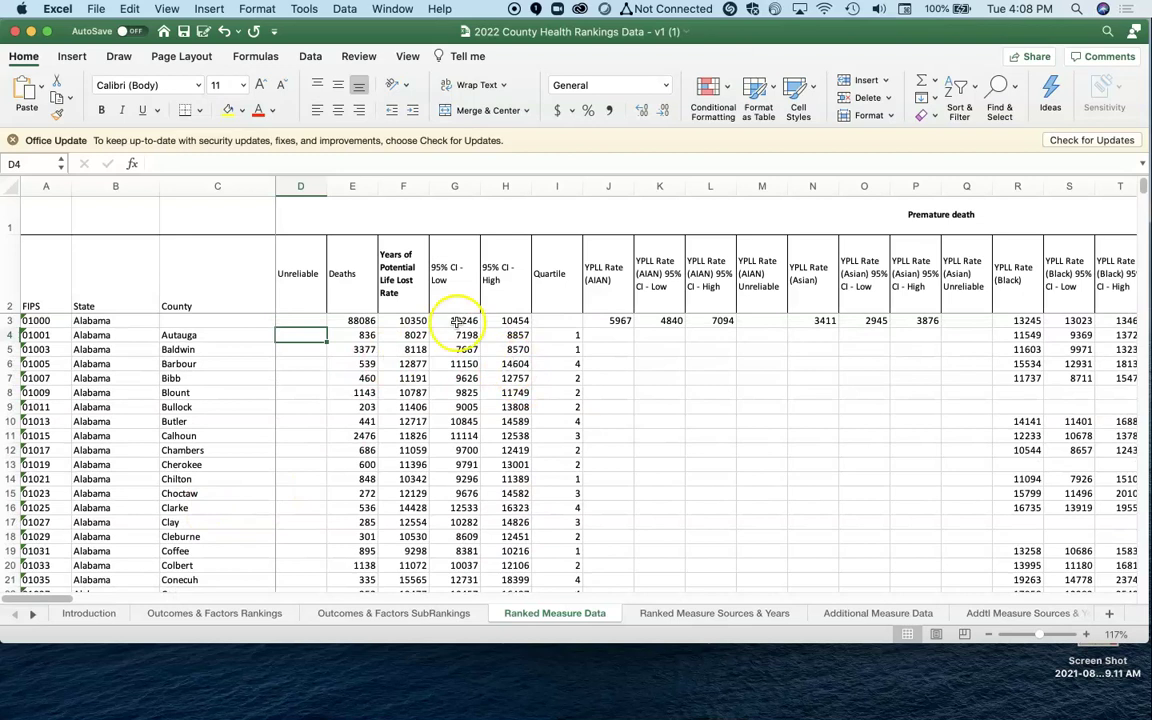
click(414, 294)
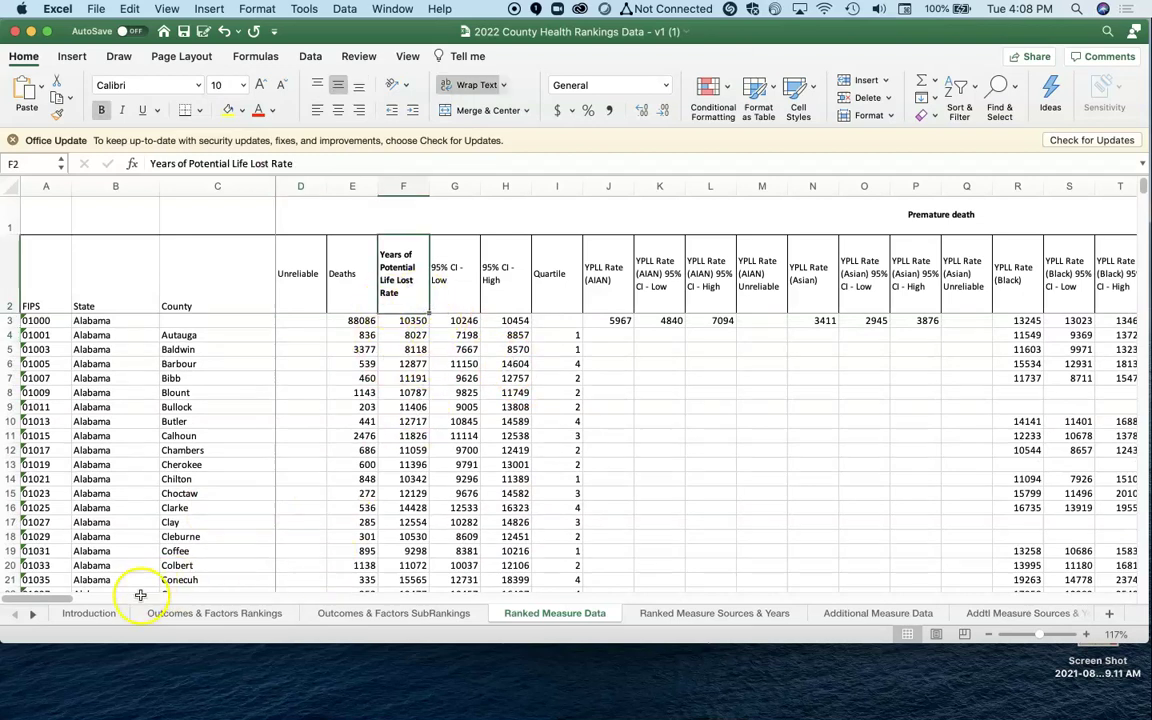
drag(70, 604, 197, 612)
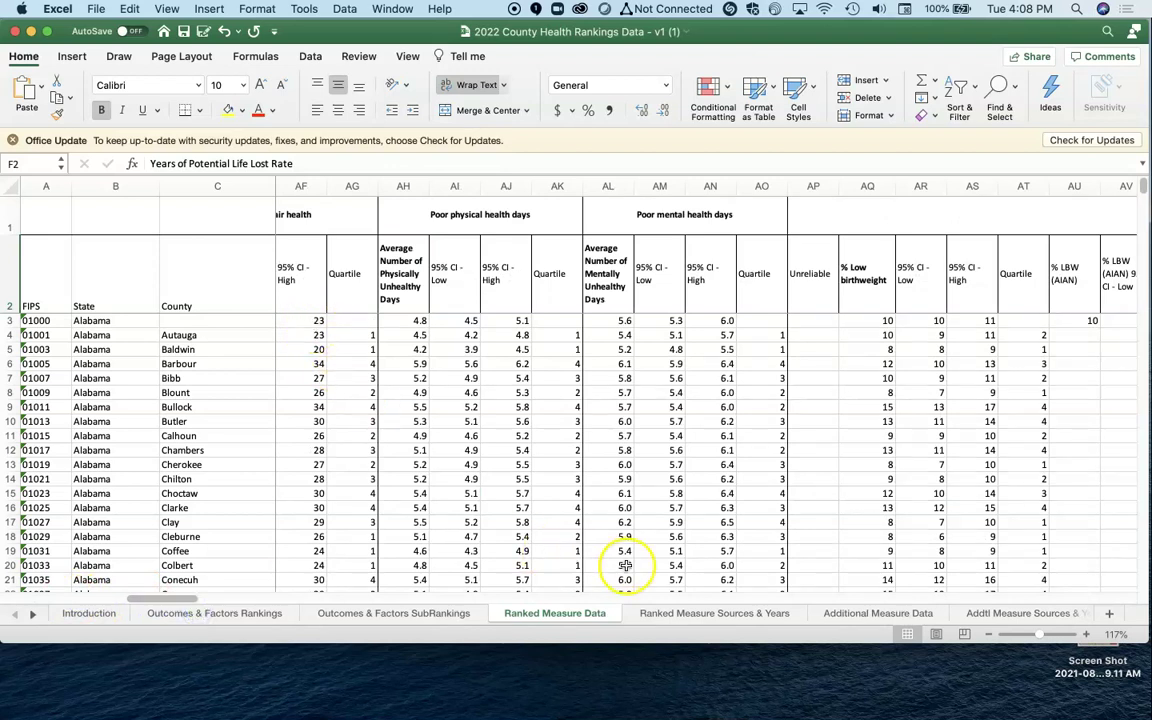
click(292, 226)
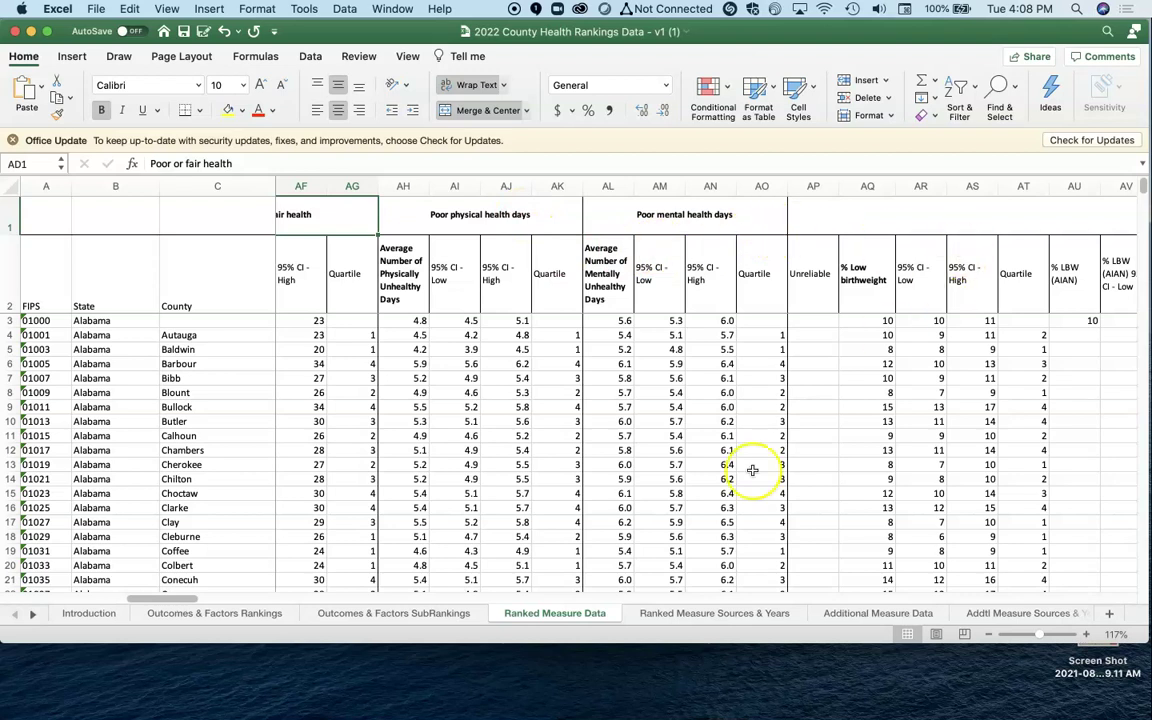
click(875, 280)
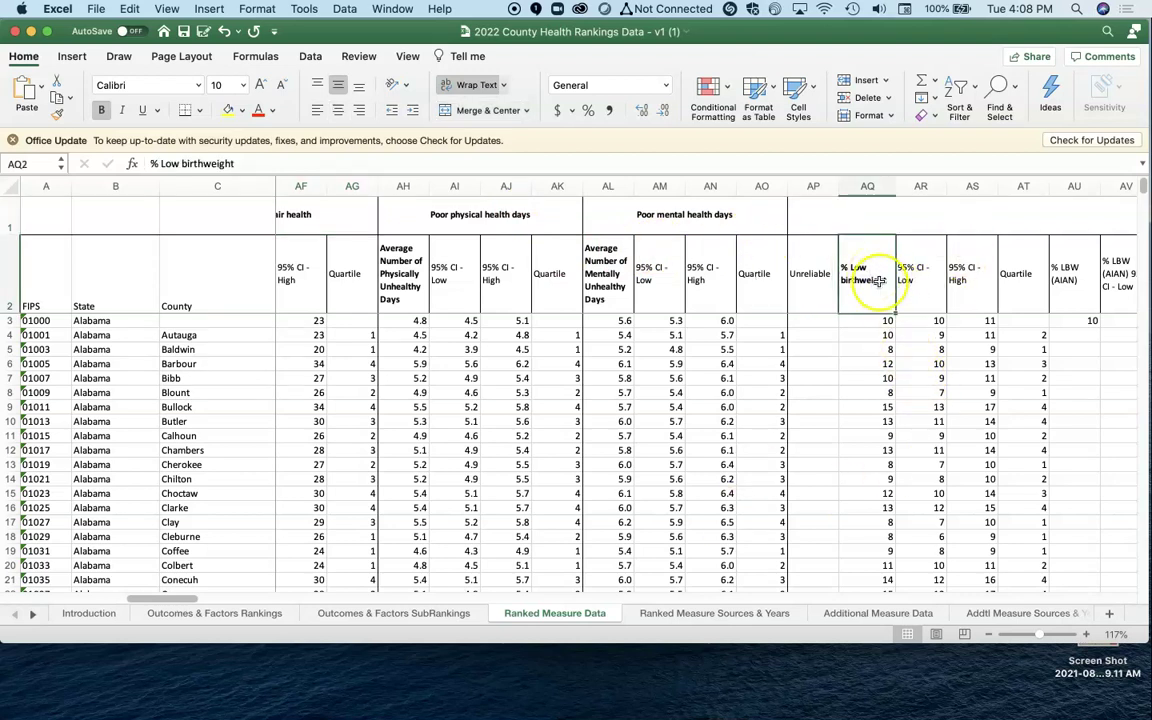
Step: Sort the table by % Low birthweight, largest to smallest, expanding the selection
click(887, 334)
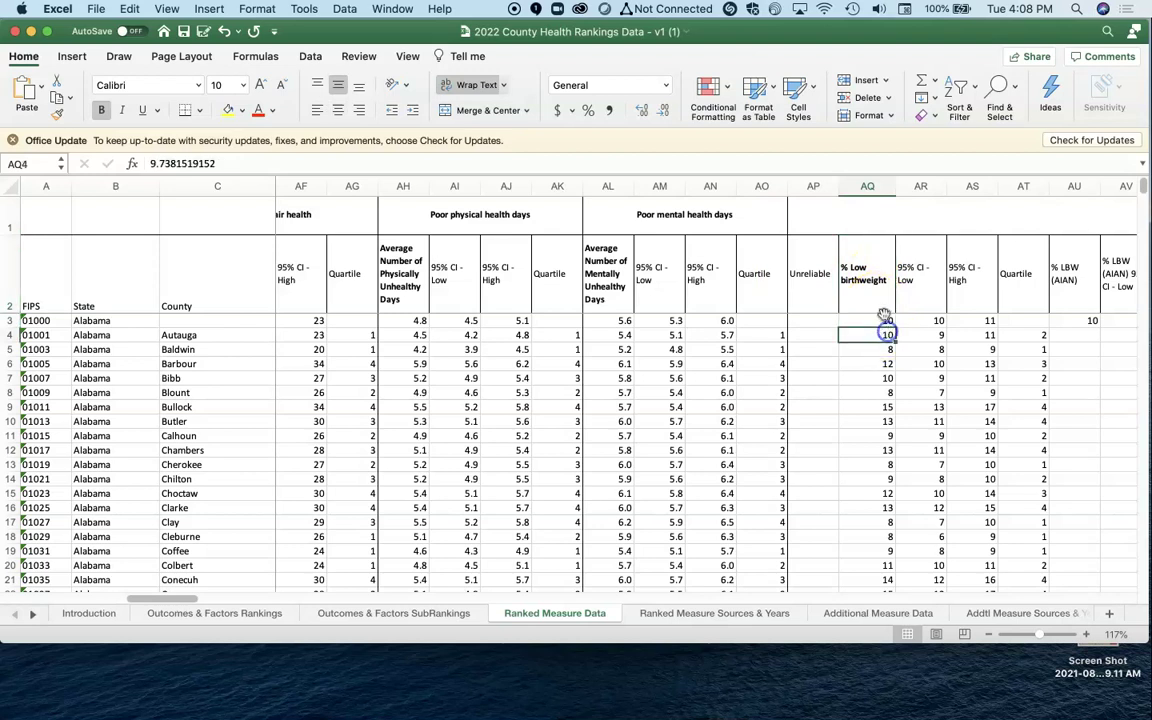
click(870, 186)
click(957, 95)
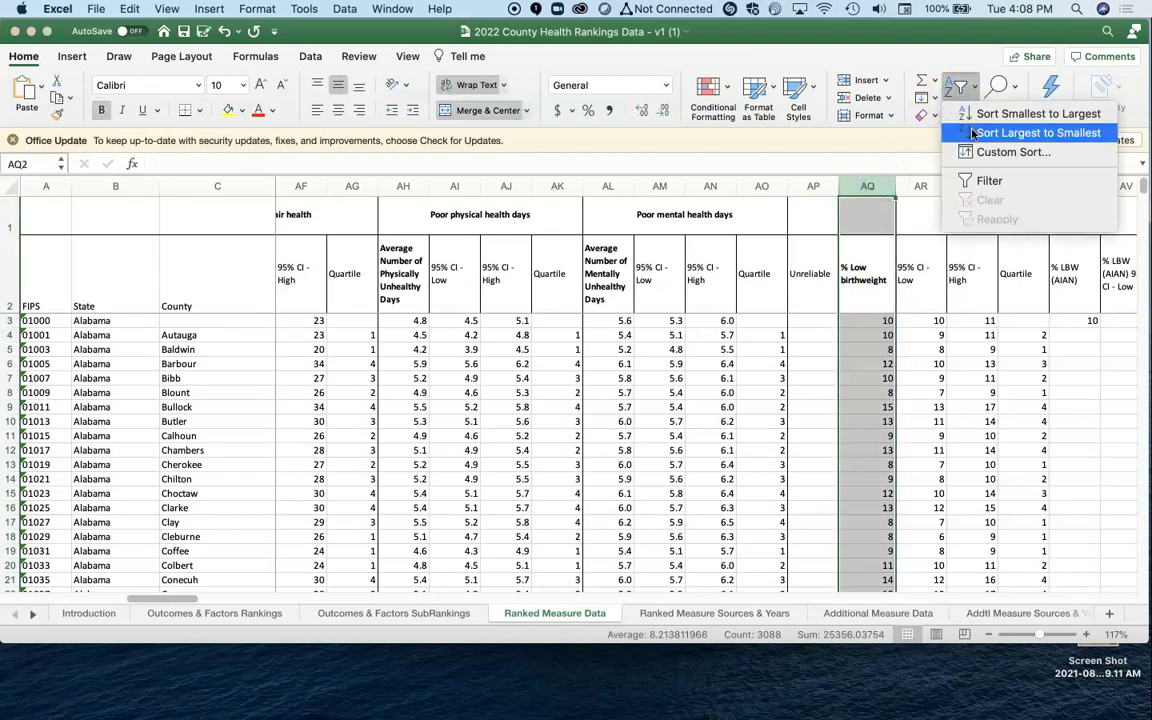
click(985, 133)
click(690, 291)
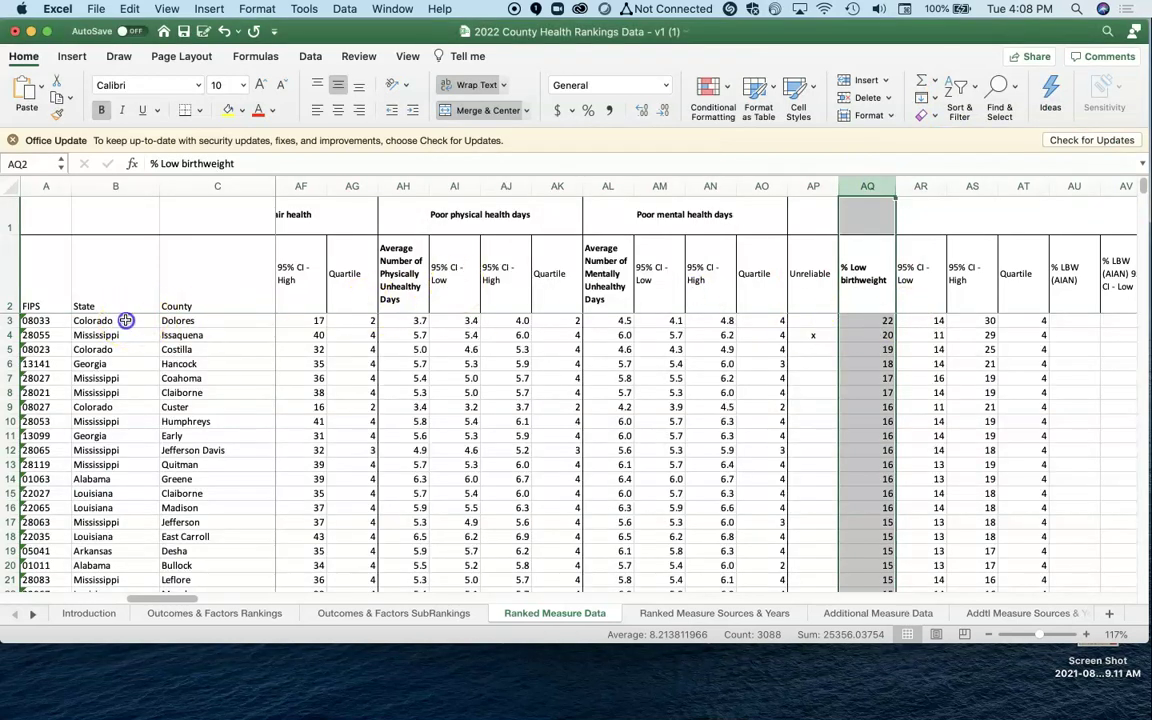
Step: Highlight the top-ranked counties and their highest low birthweight values
drag(100, 321, 866, 484)
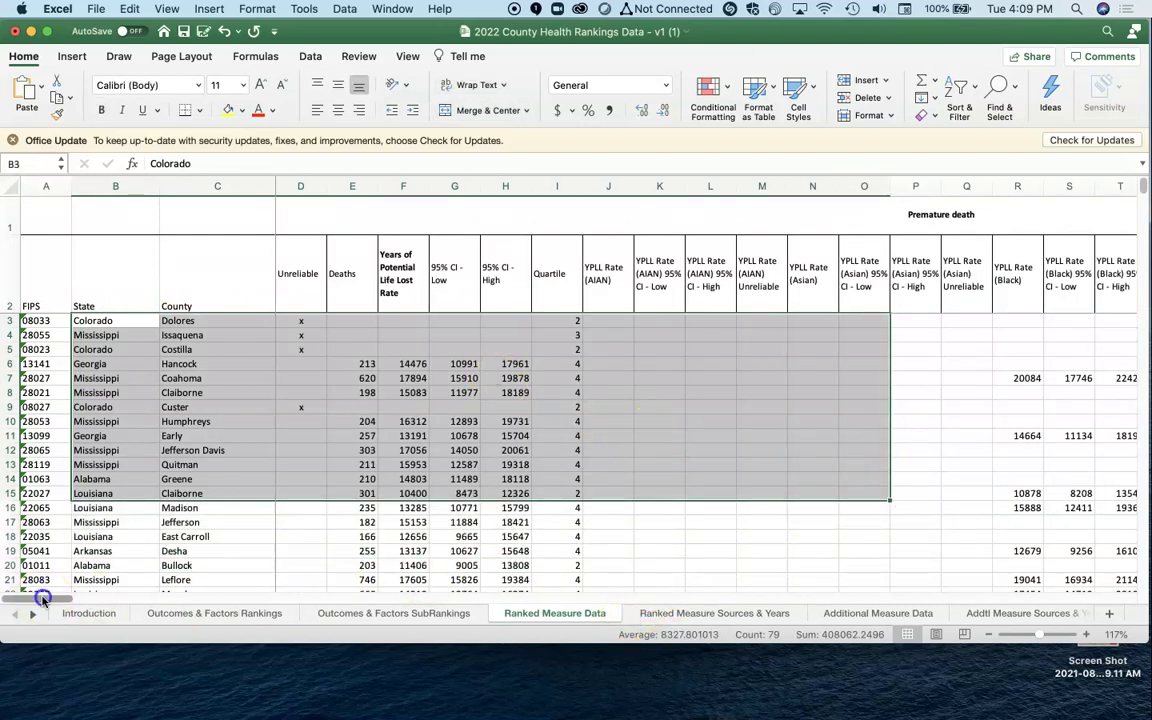
drag(38, 598, 212, 600)
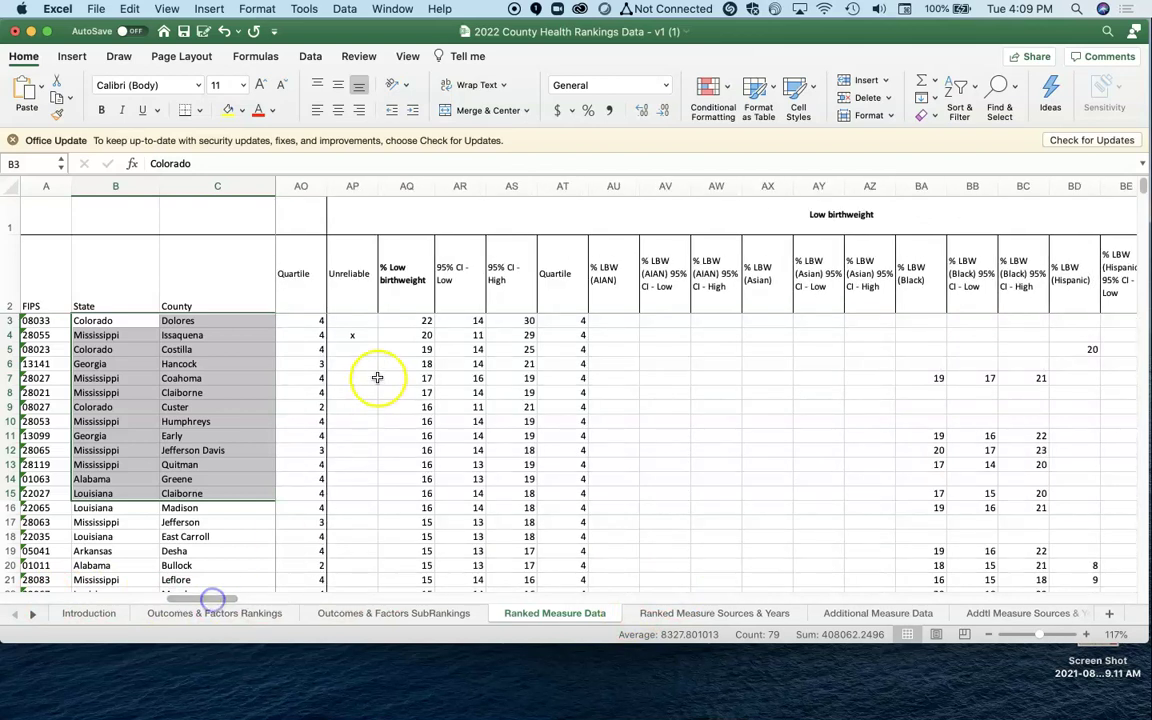
drag(406, 320, 412, 464)
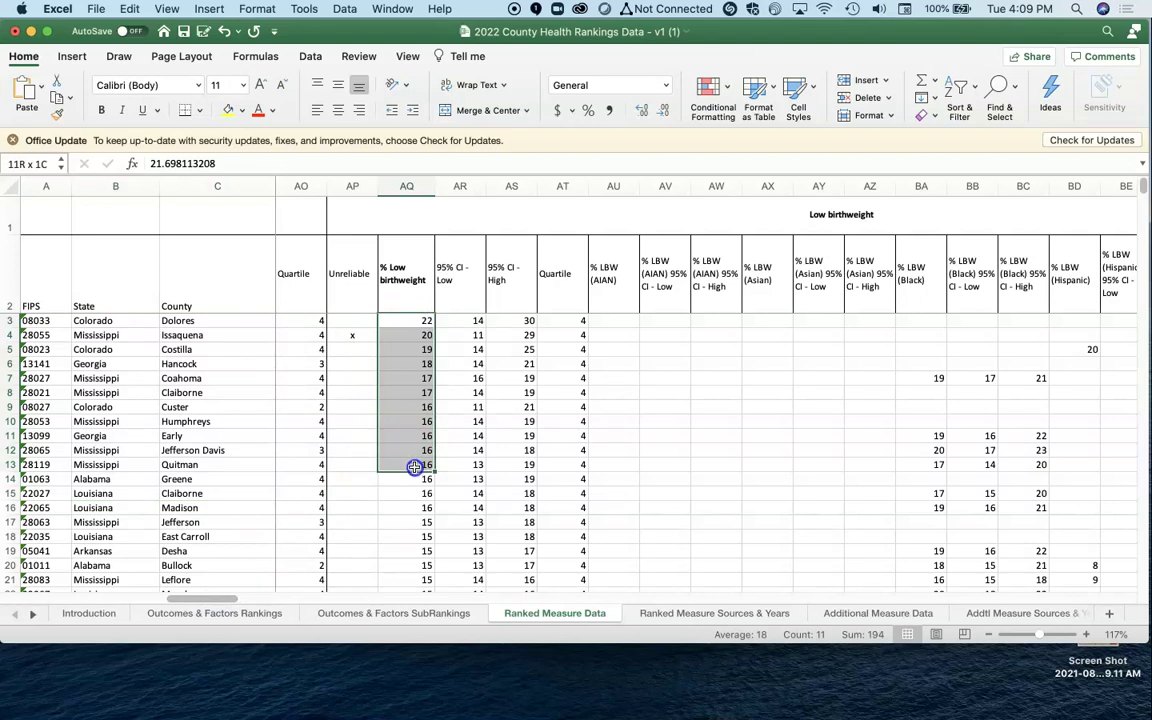
drag(414, 467, 416, 537)
drag(167, 600, 276, 600)
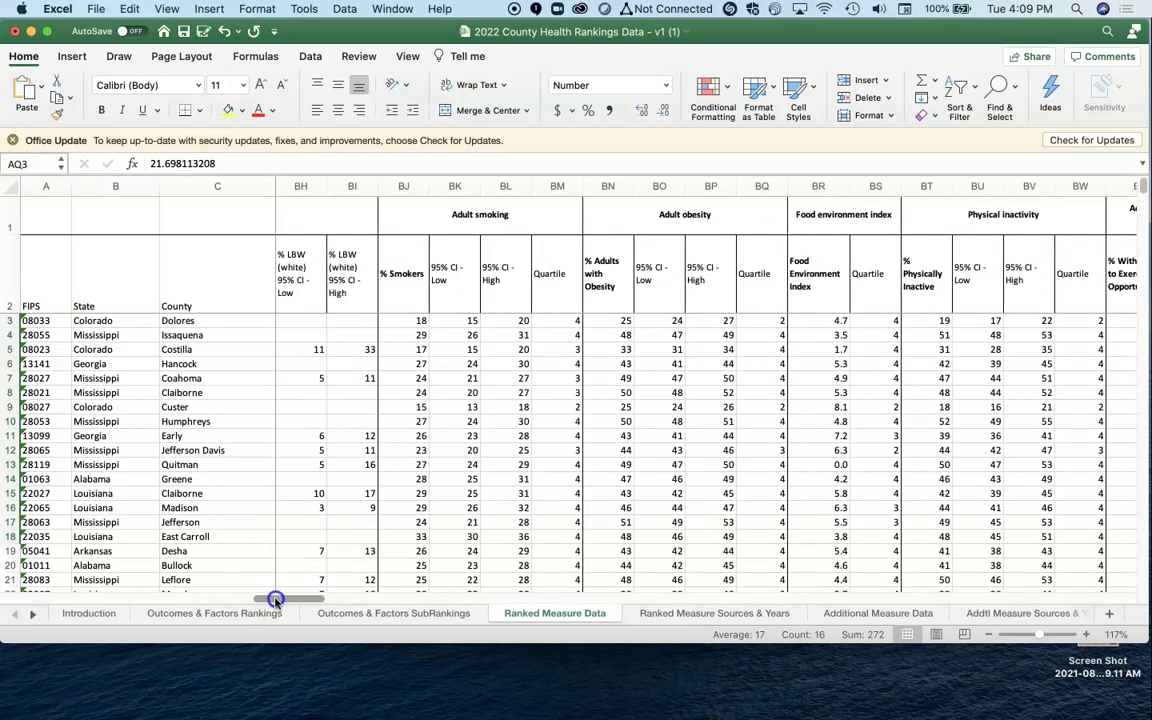
Step: Sort the counties by % Smokers, largest to smallest, with a top rate of 43
click(404, 187)
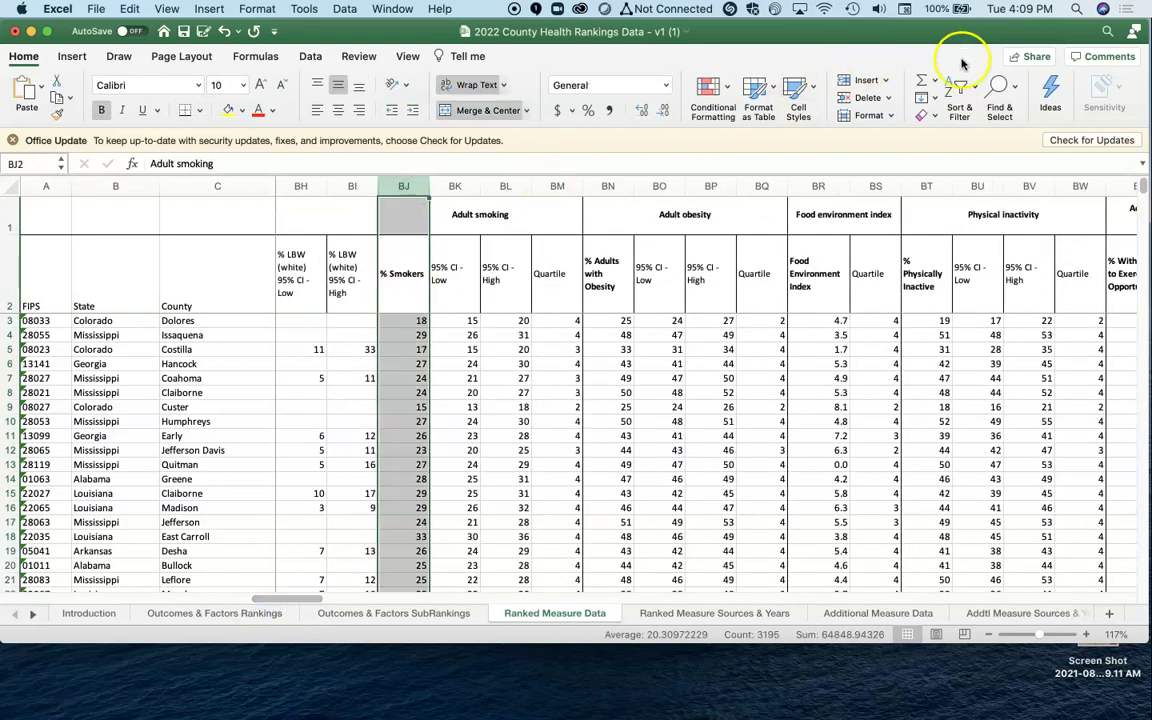
click(958, 92)
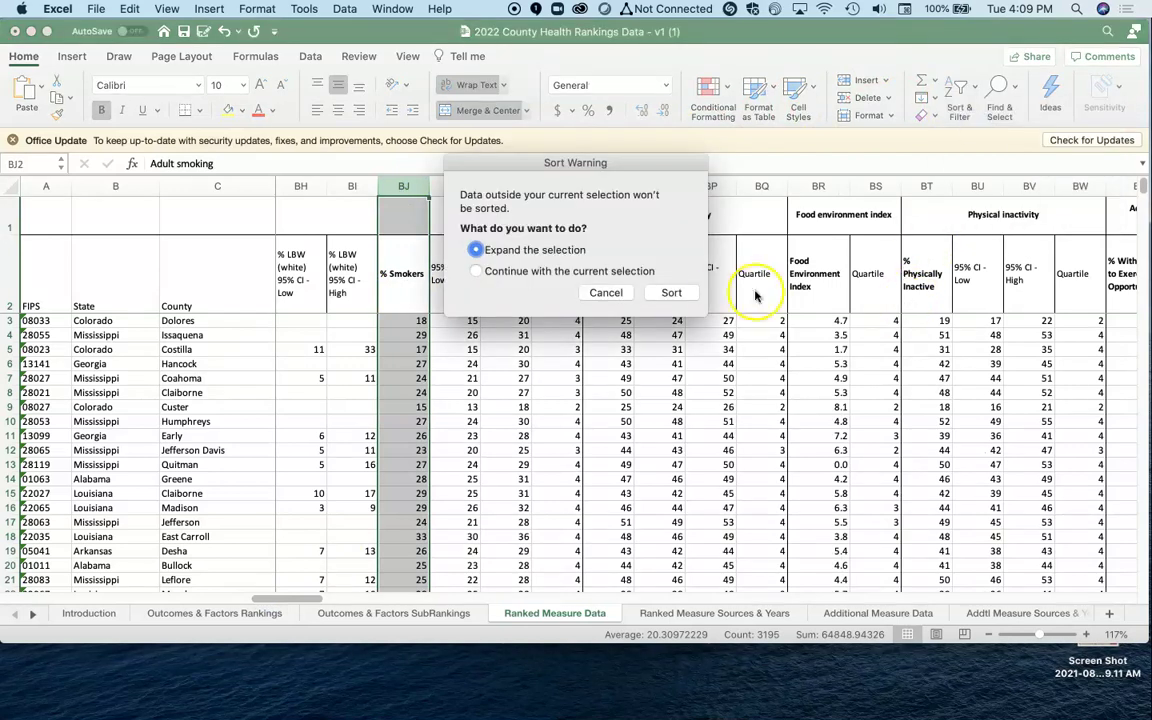
click(673, 293)
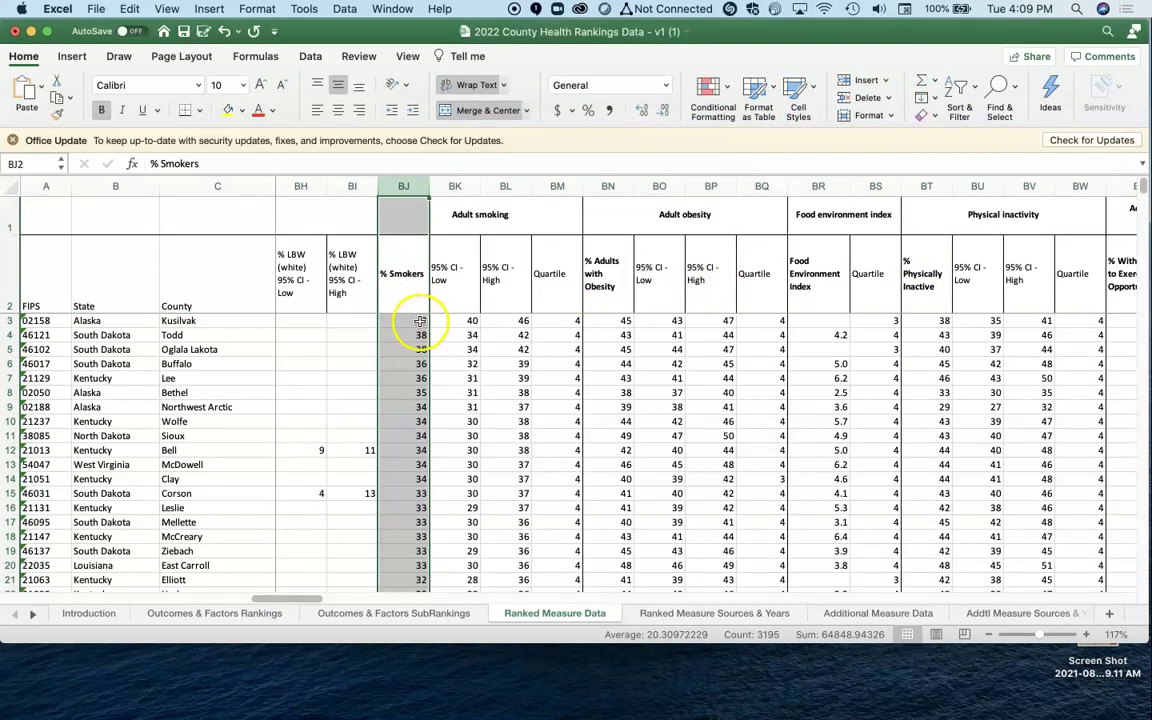
click(420, 321)
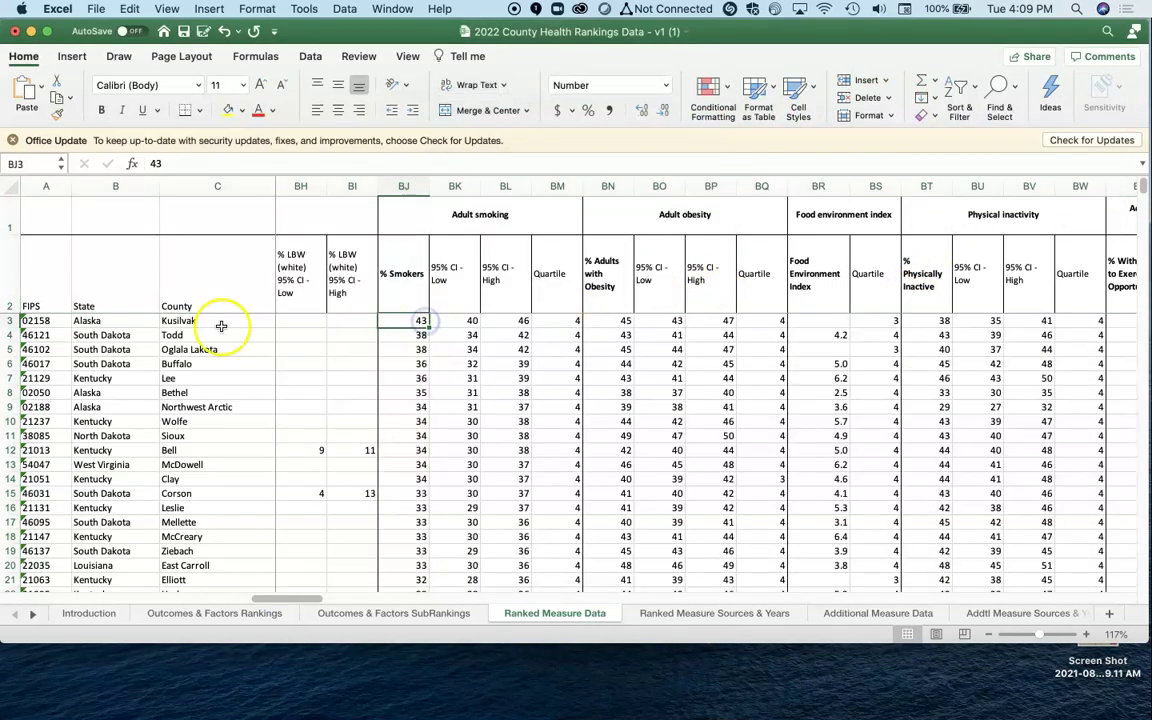
Step: Review the highest-smoking counties: Lee, Wolfe, Clay and Elliott
click(172, 377)
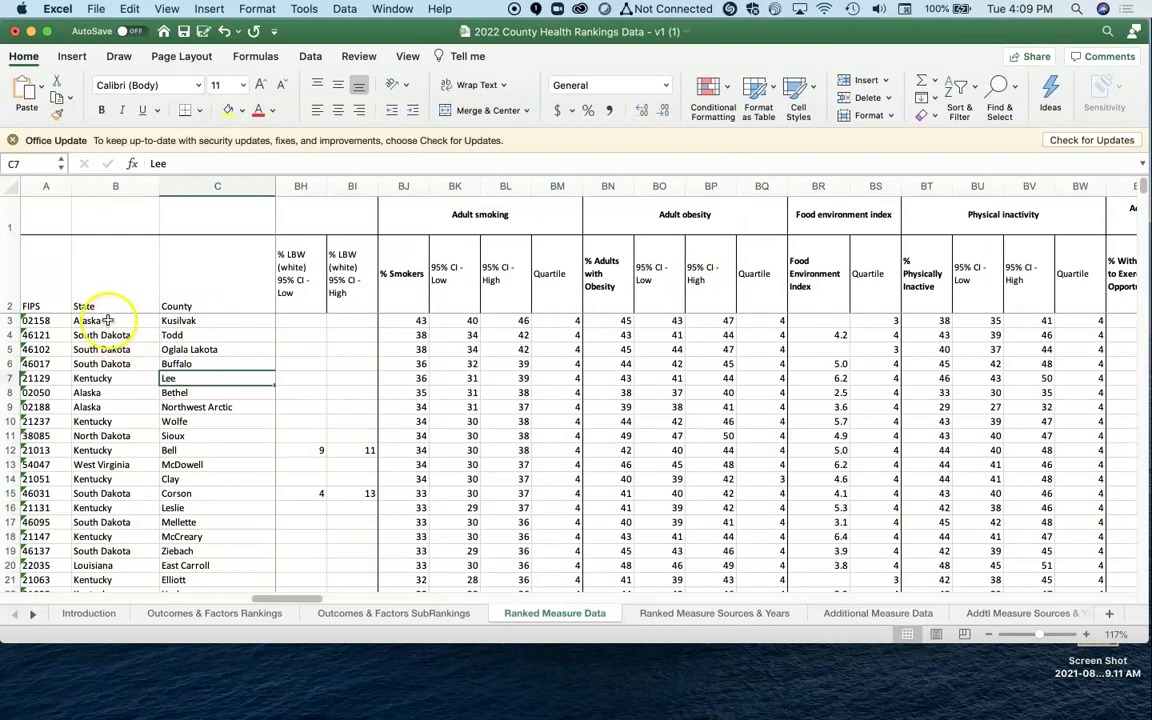
drag(100, 320, 116, 378)
click(189, 421)
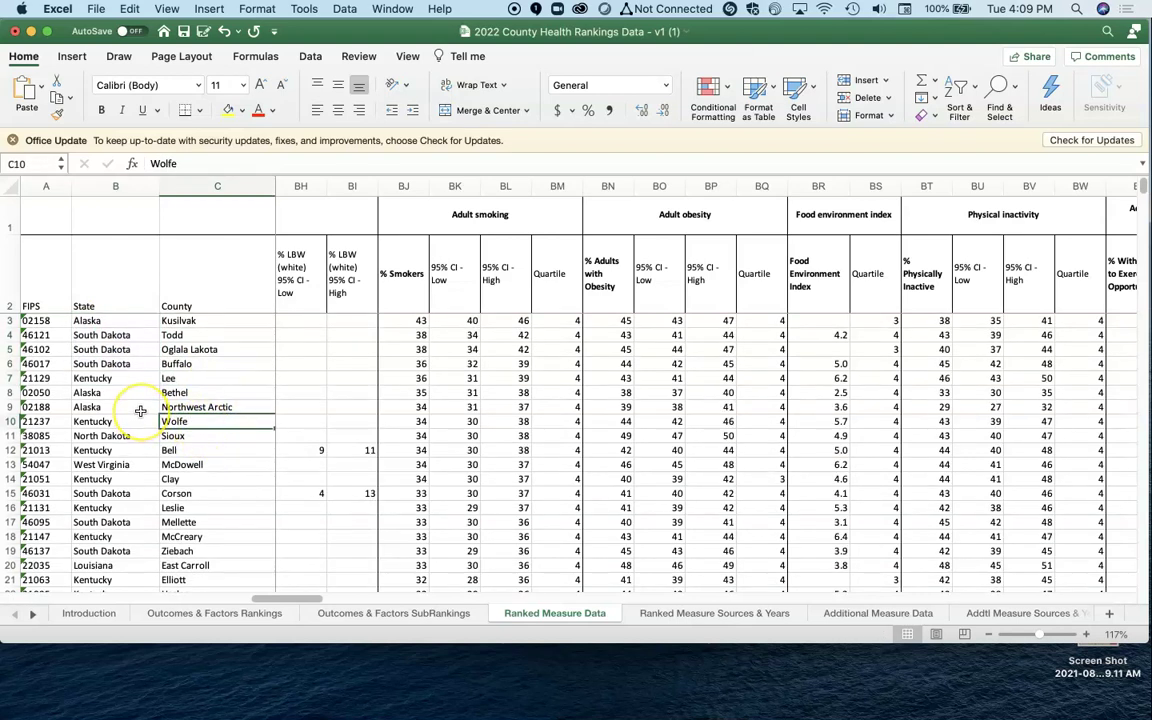
click(189, 479)
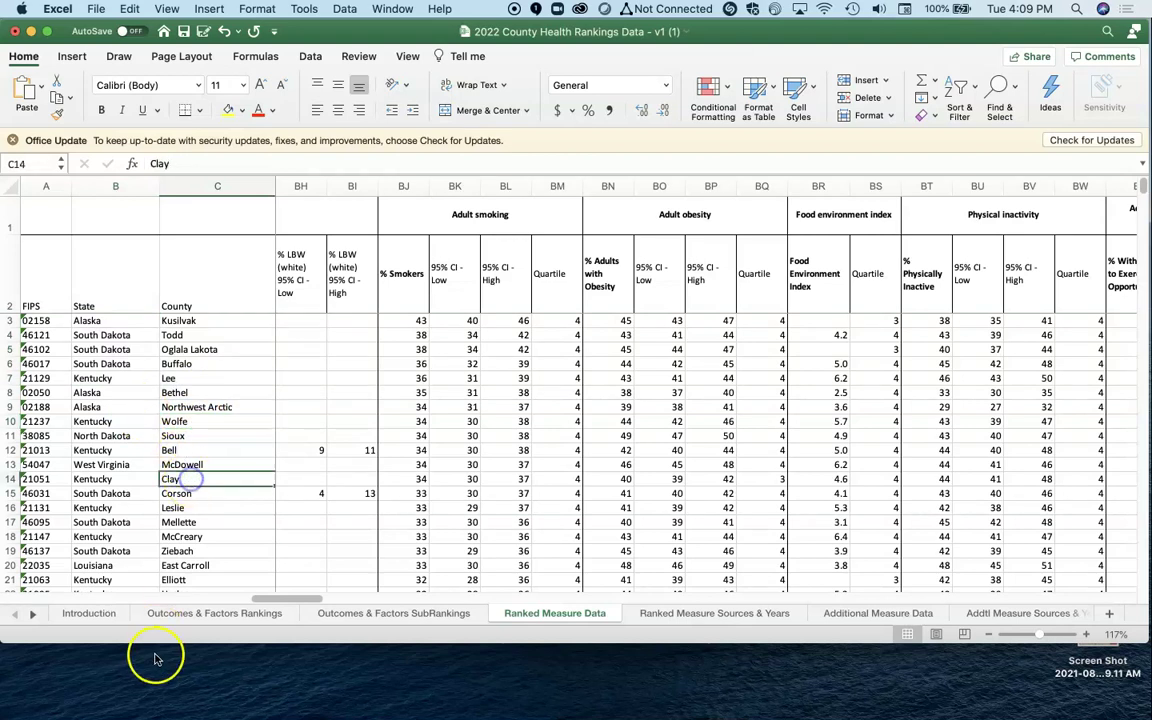
click(170, 579)
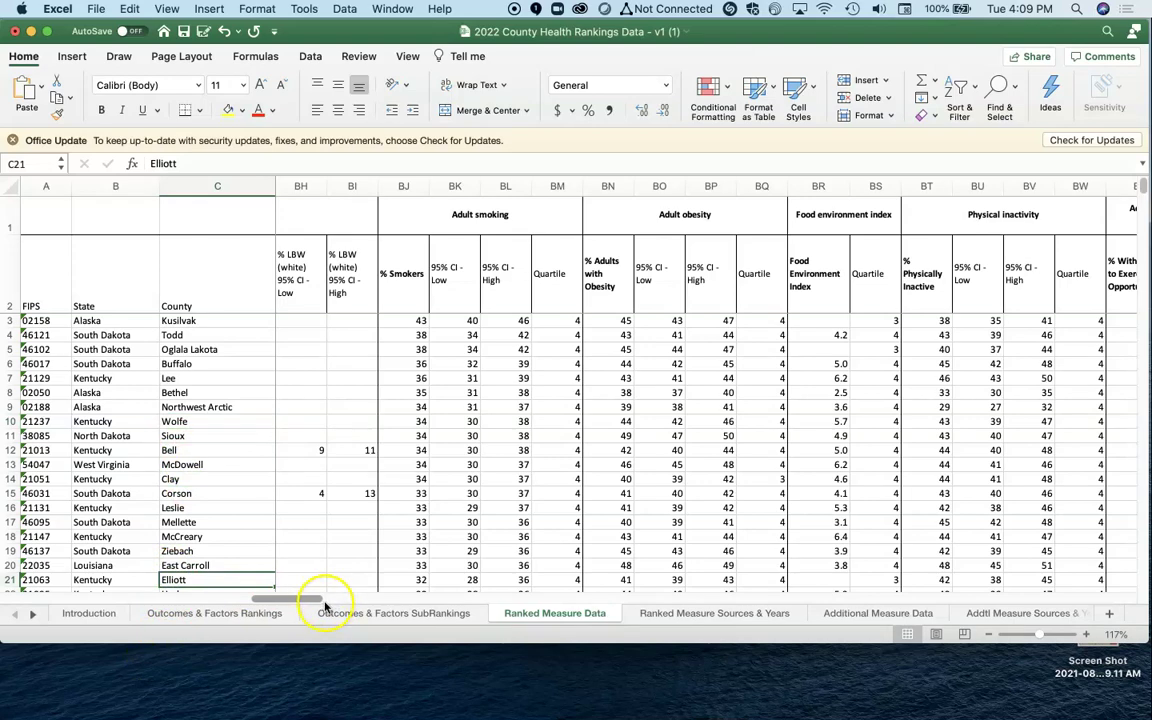
drag(301, 597, 523, 605)
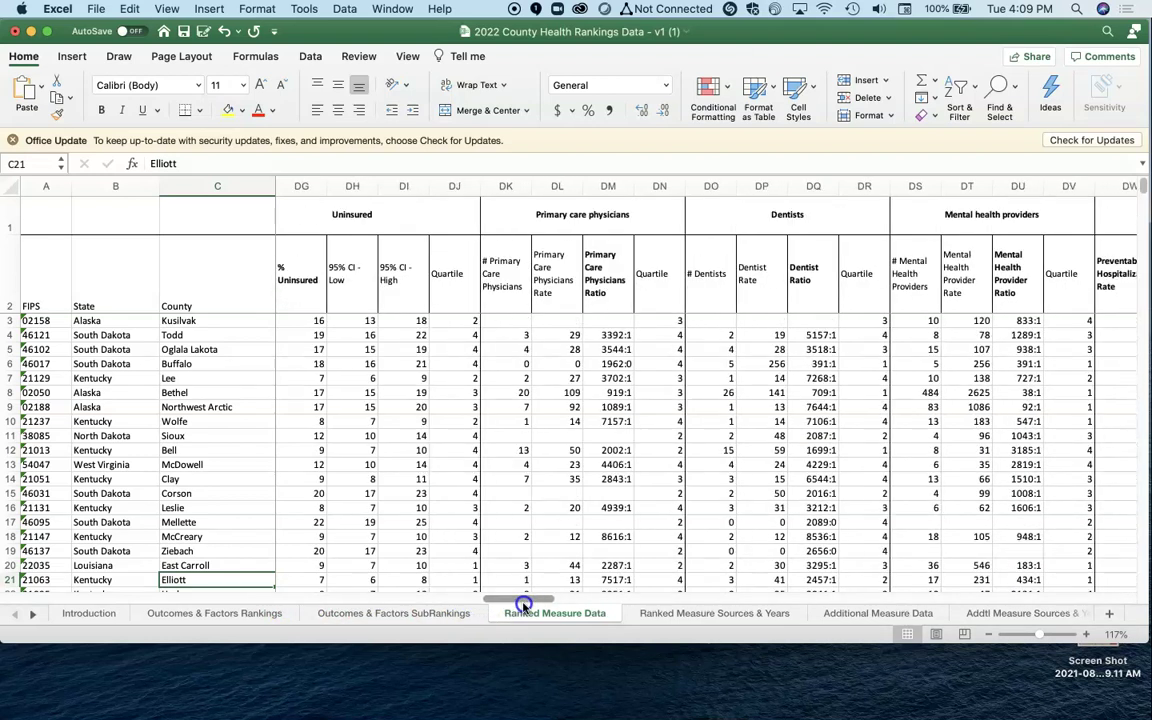
drag(523, 605, 858, 572)
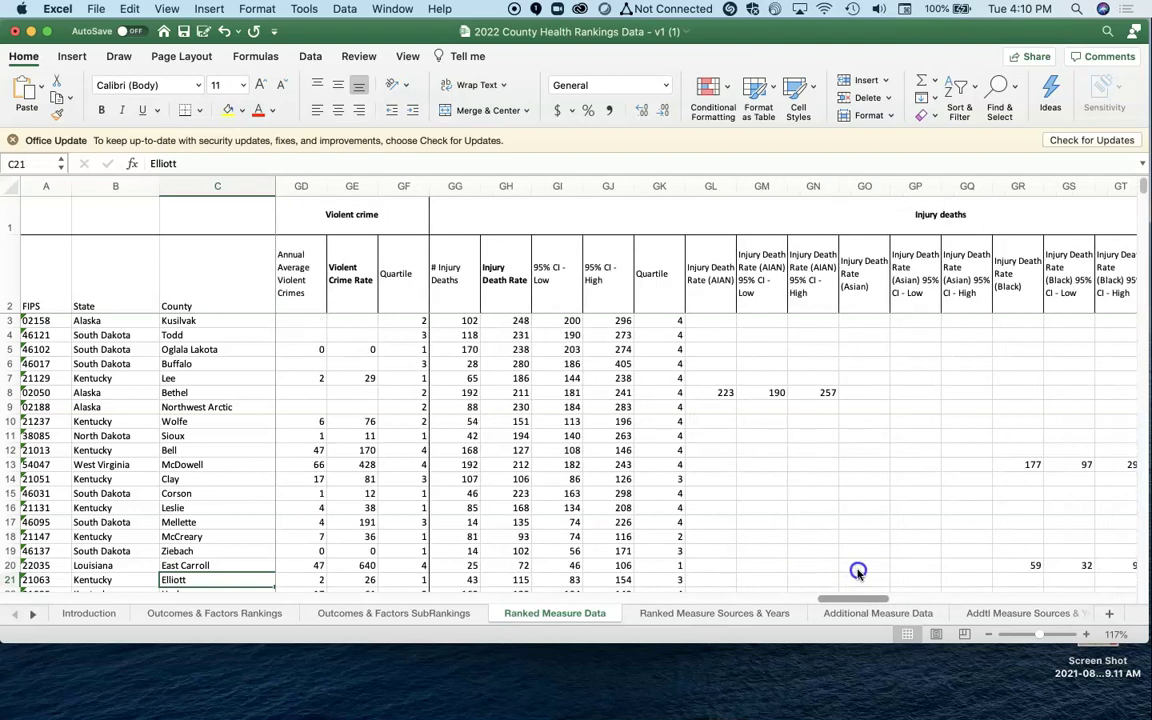
Step: Inspect the Injury Death Rate figures, then move to the Additional Measure Data sheet
click(726, 244)
drag(736, 355, 850, 522)
scroll(960, 600, right, 1)
mouse_move(960, 600)
mouse_down()
mouse_move(971, 601)
mouse_move(955, 600)
mouse_up()
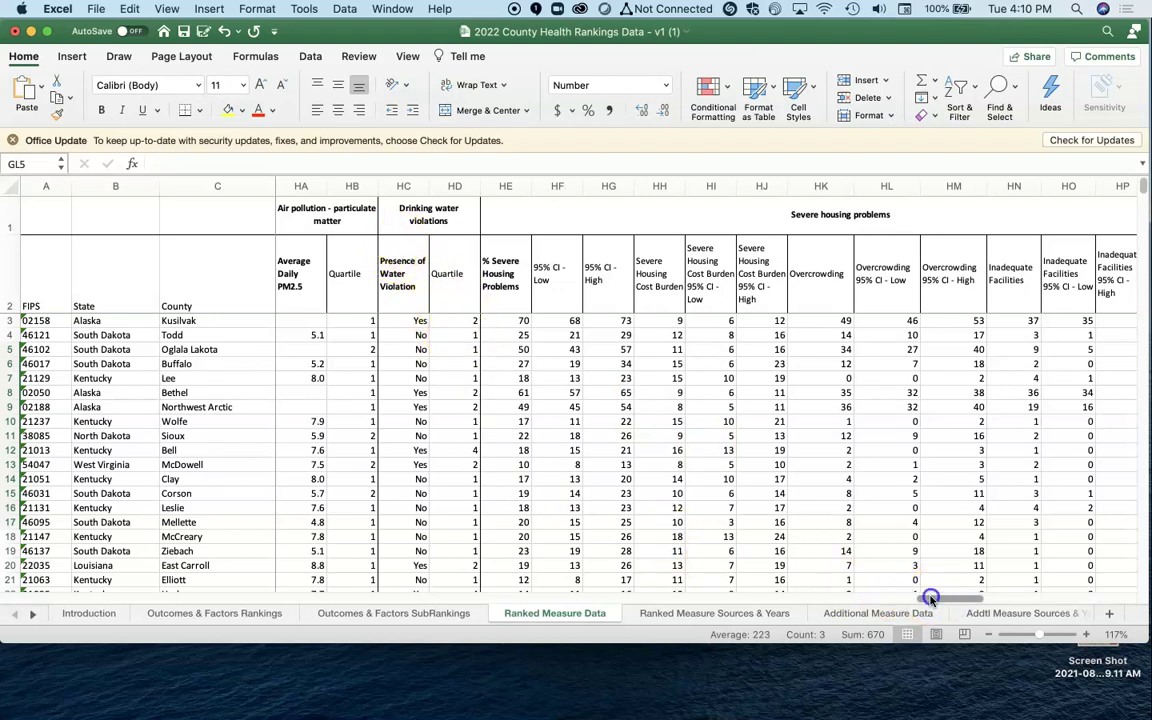
drag(930, 599, 1054, 596)
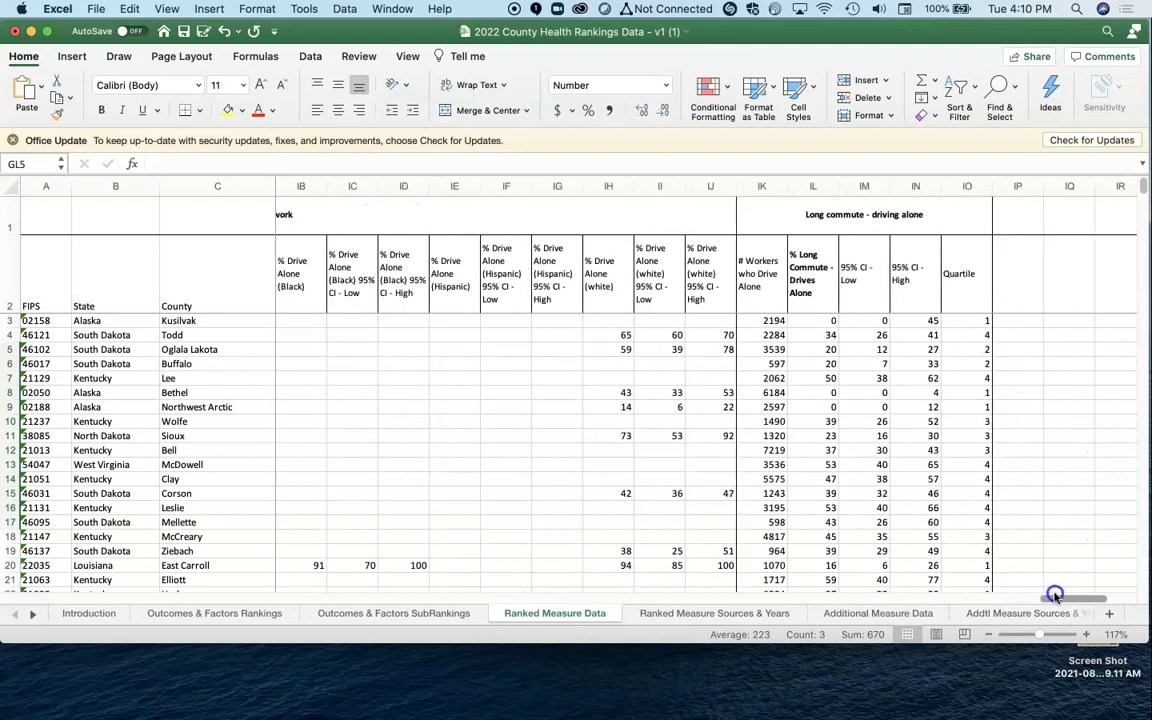
click(717, 614)
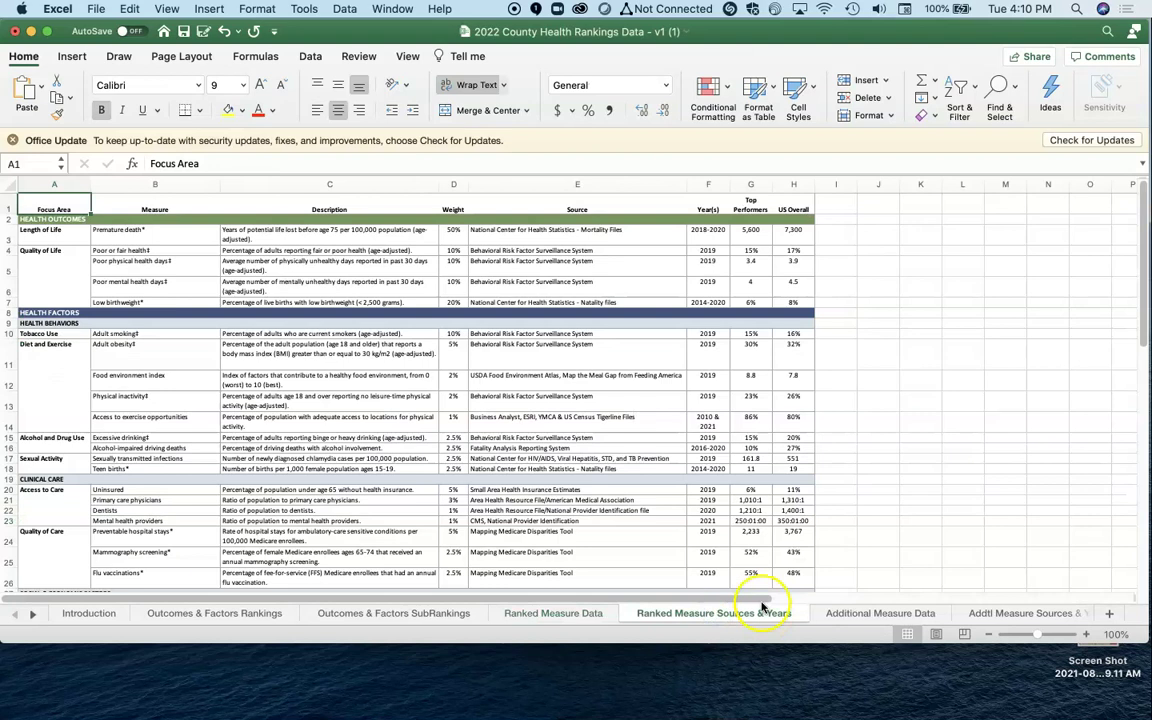
click(880, 614)
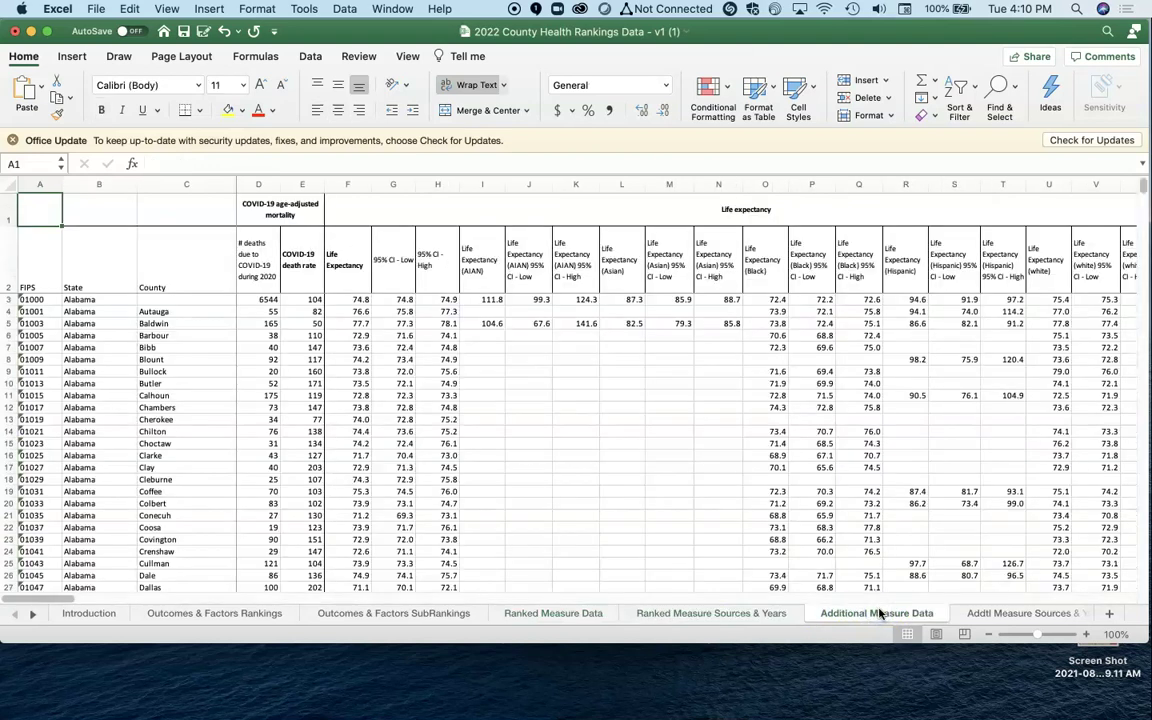
Step: Sort Life Expectancy largest to smallest and check the top counties, Aleutians East and Mono
click(347, 184)
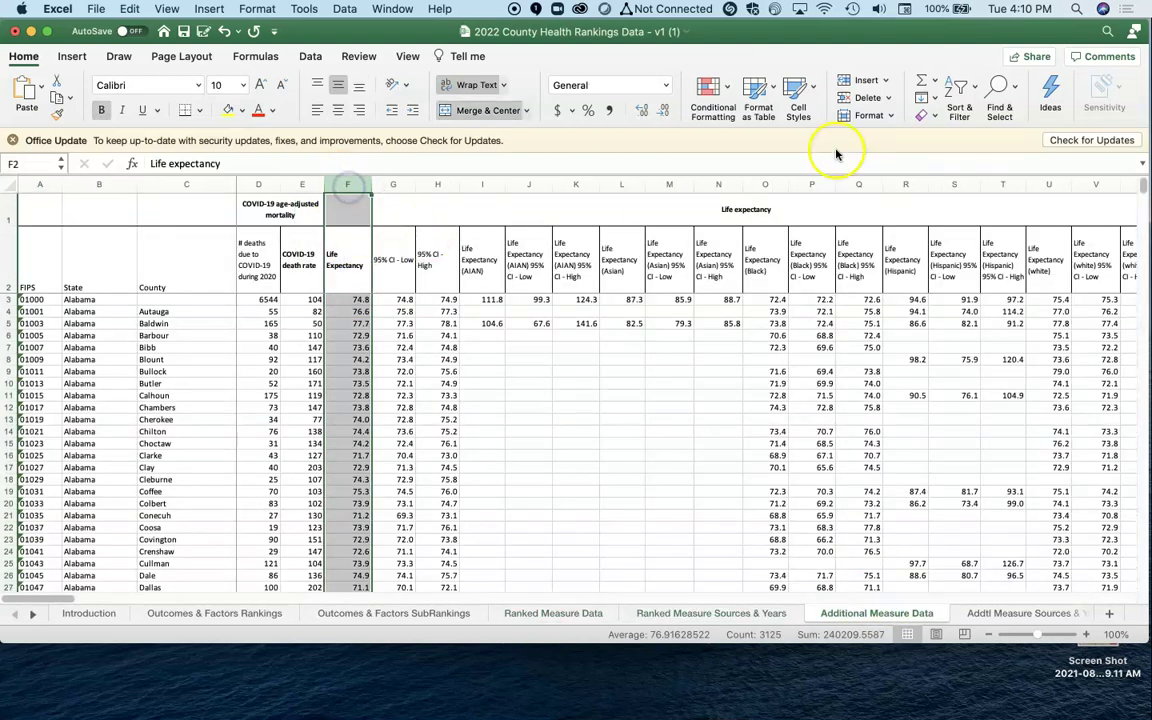
click(945, 105)
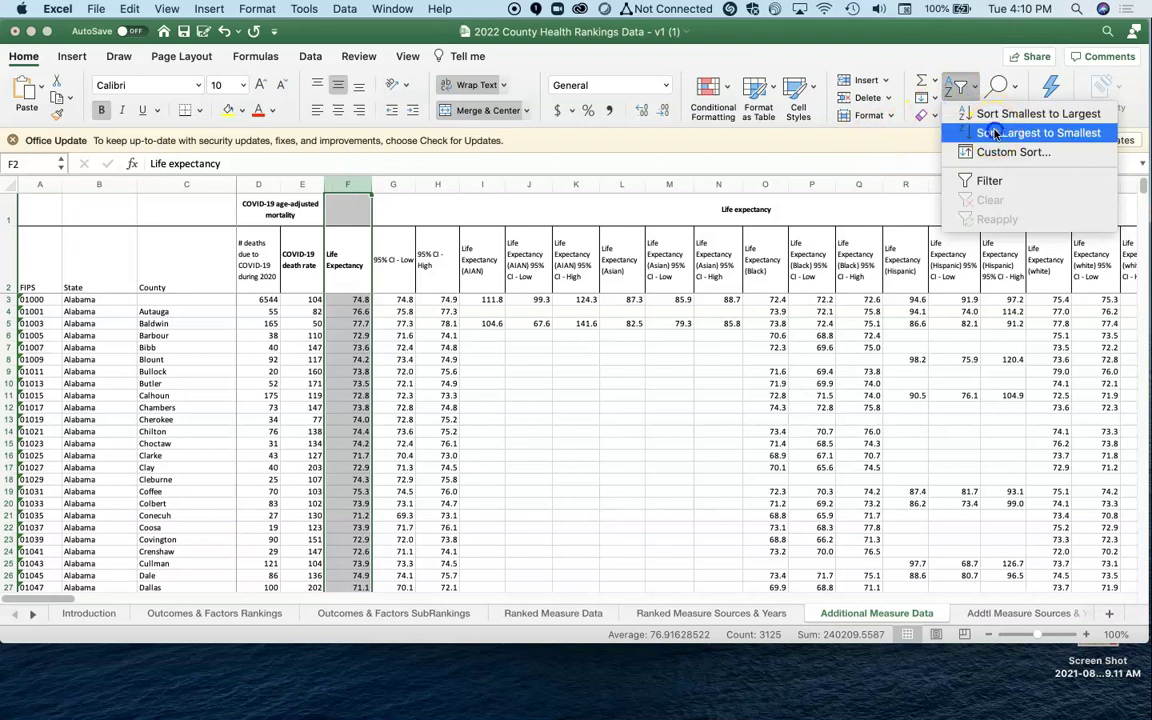
click(995, 133)
click(665, 294)
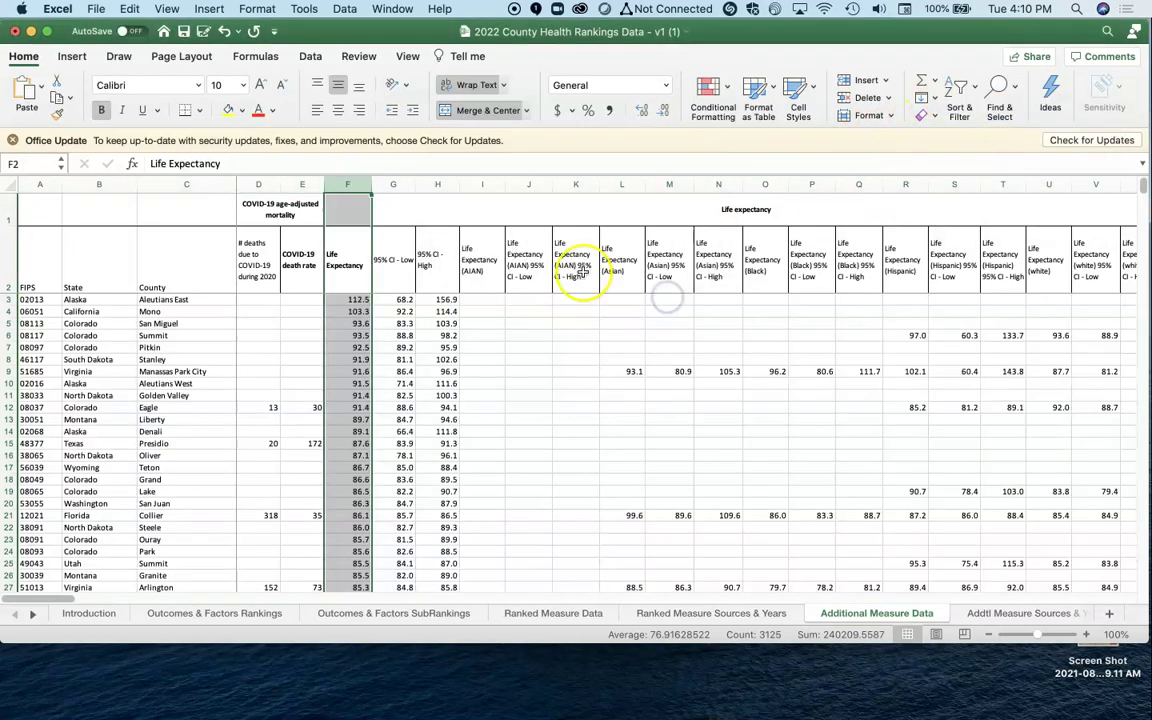
click(349, 300)
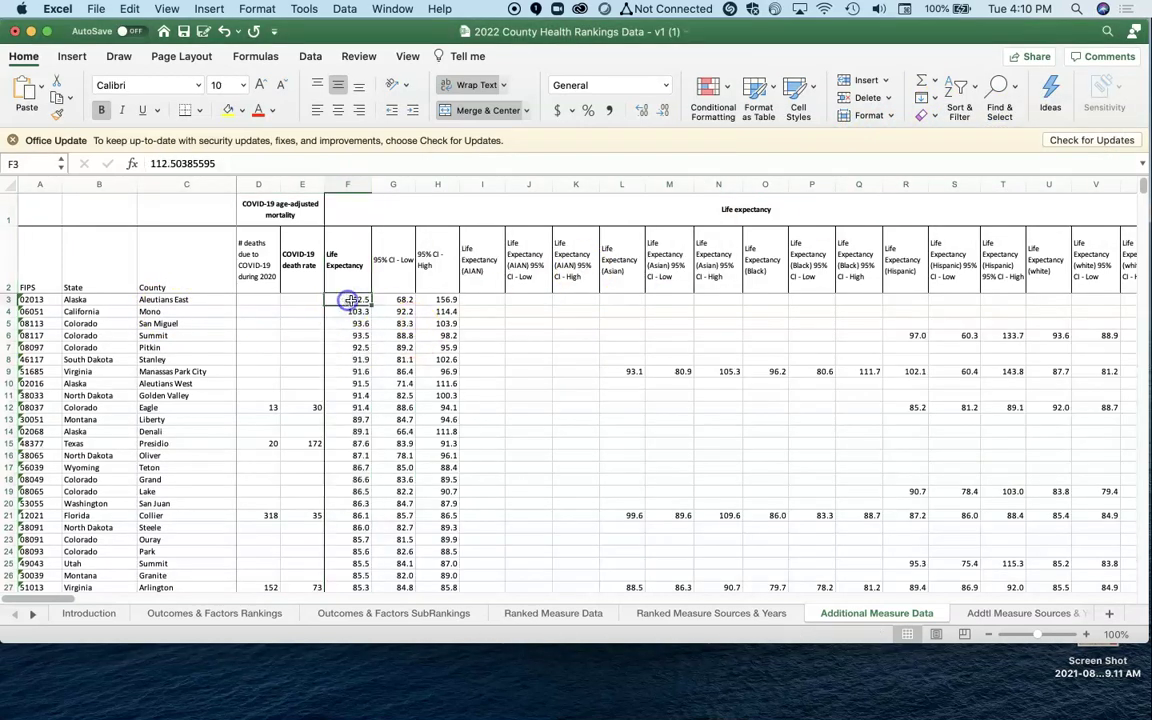
click(149, 301)
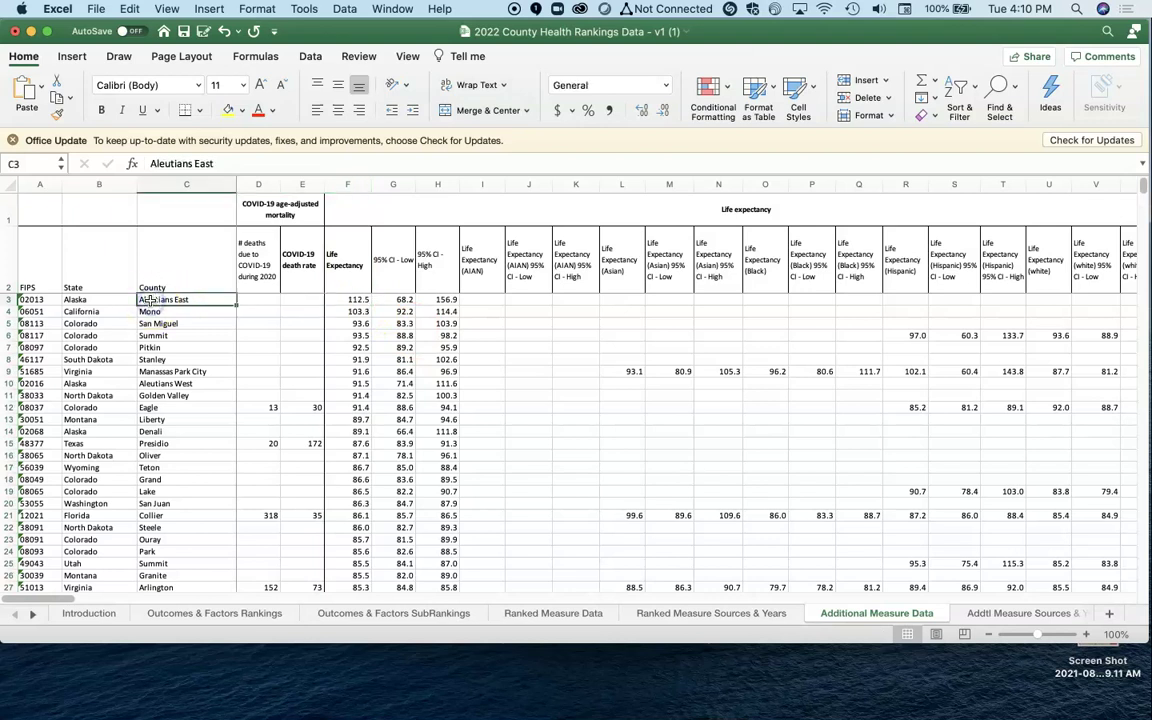
click(358, 300)
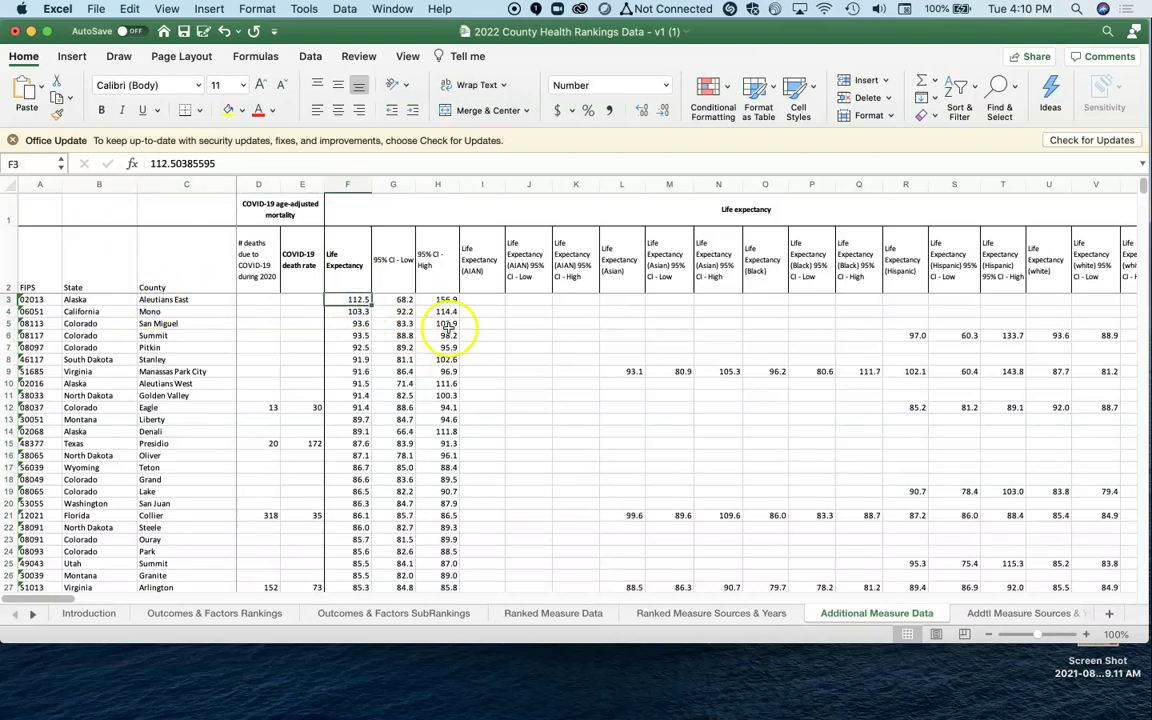
click(155, 311)
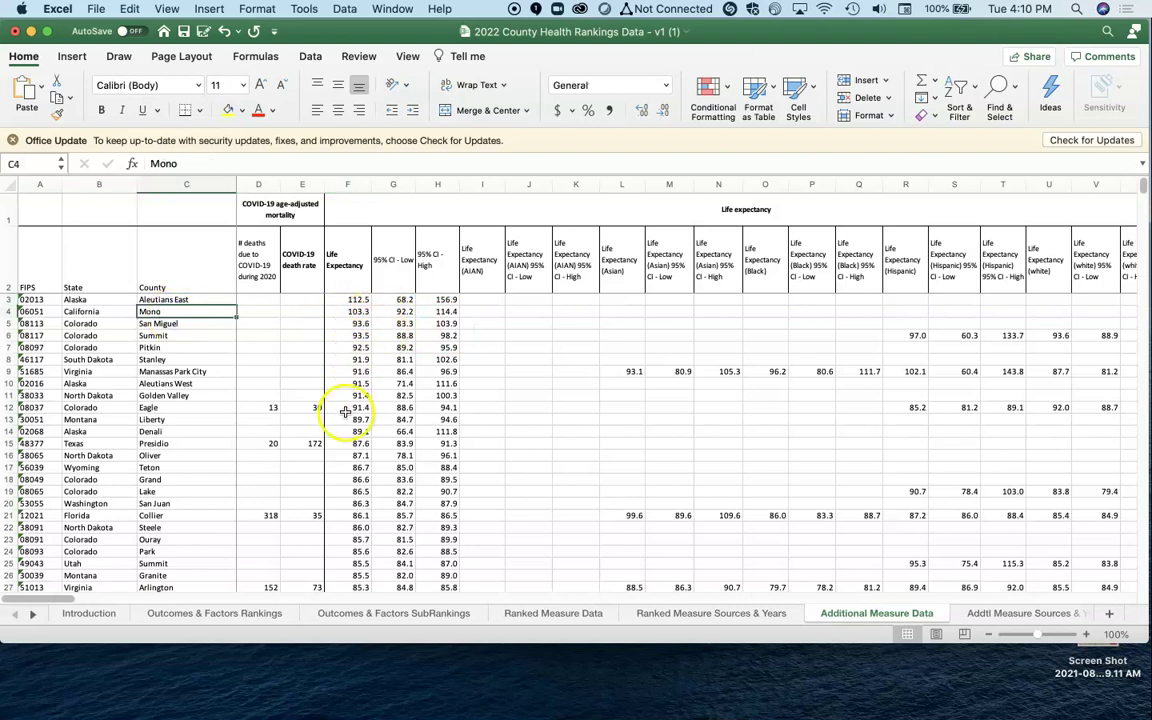
drag(352, 419, 108, 311)
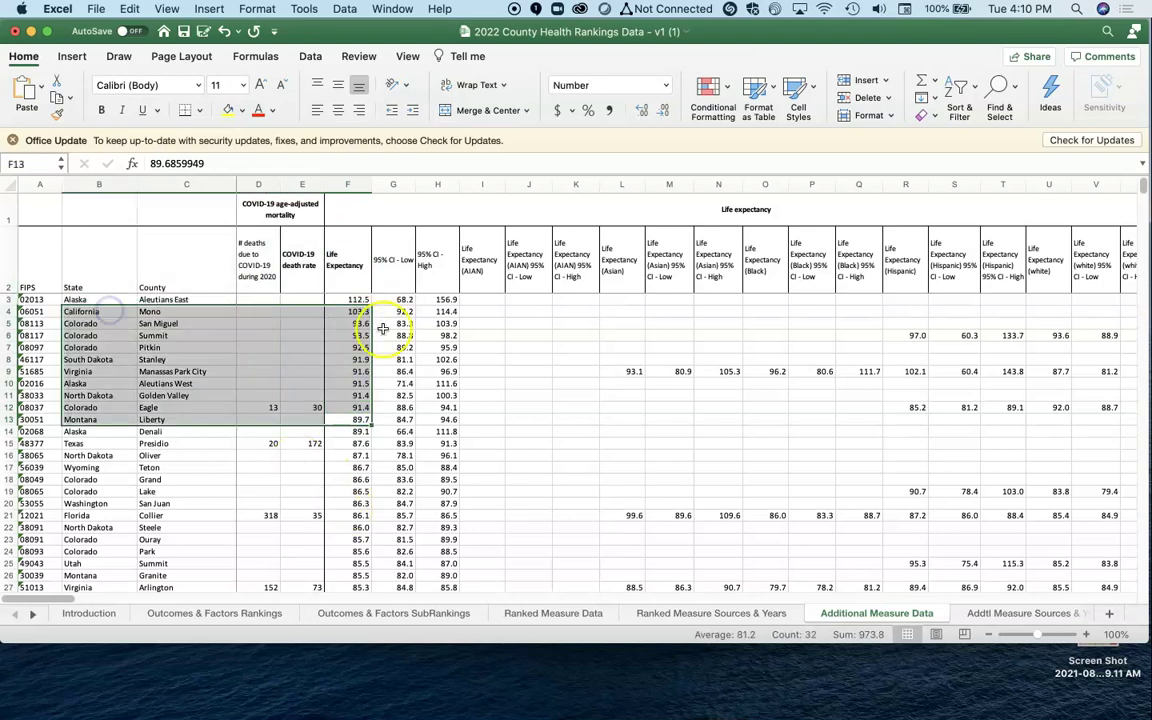
Step: Re-sort the table by Life Expectancy smallest to largest, expanding the selection
click(355, 183)
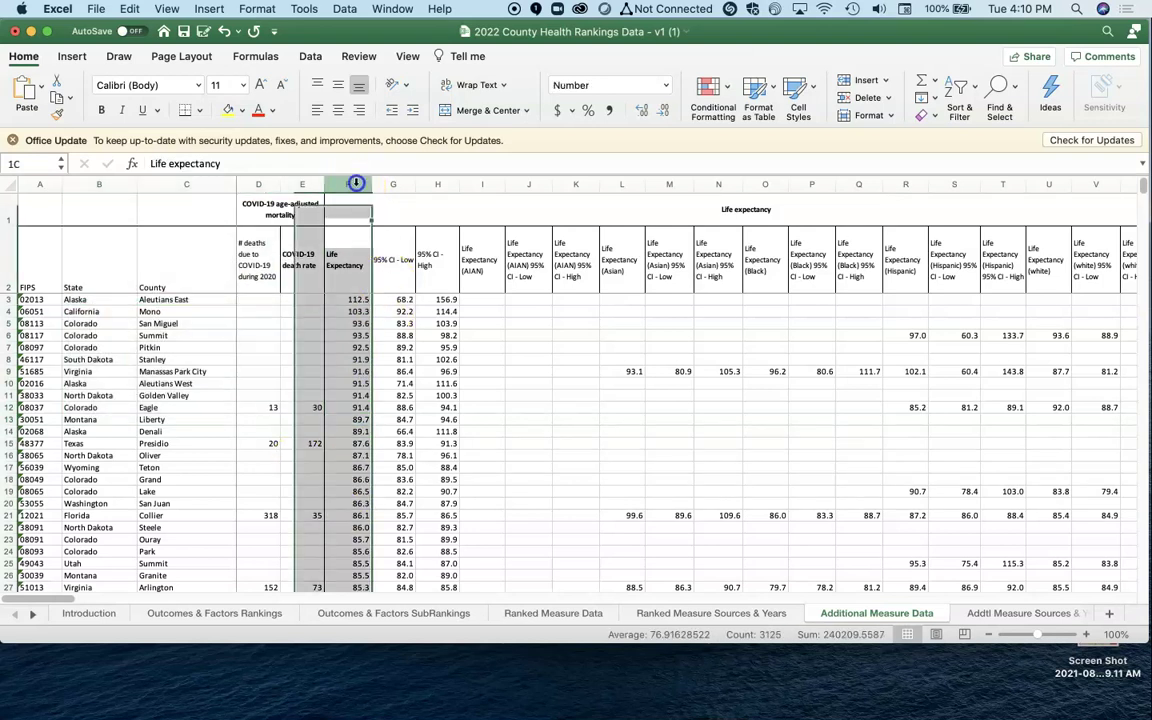
click(963, 100)
click(973, 118)
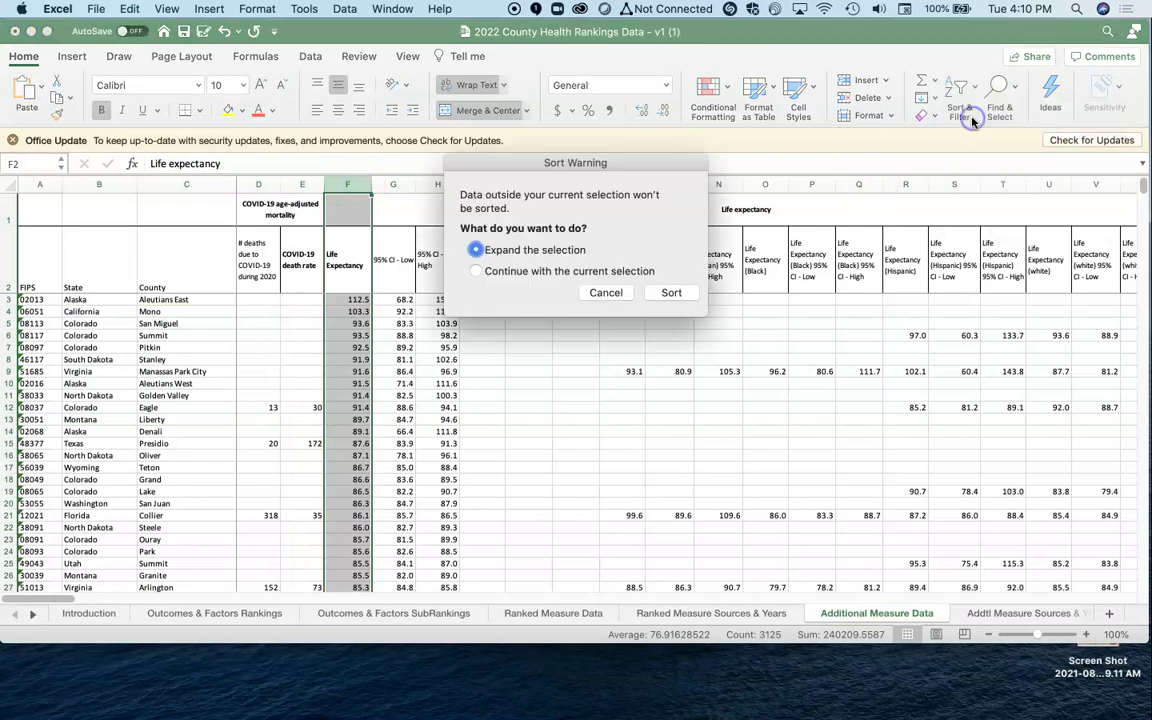
click(668, 290)
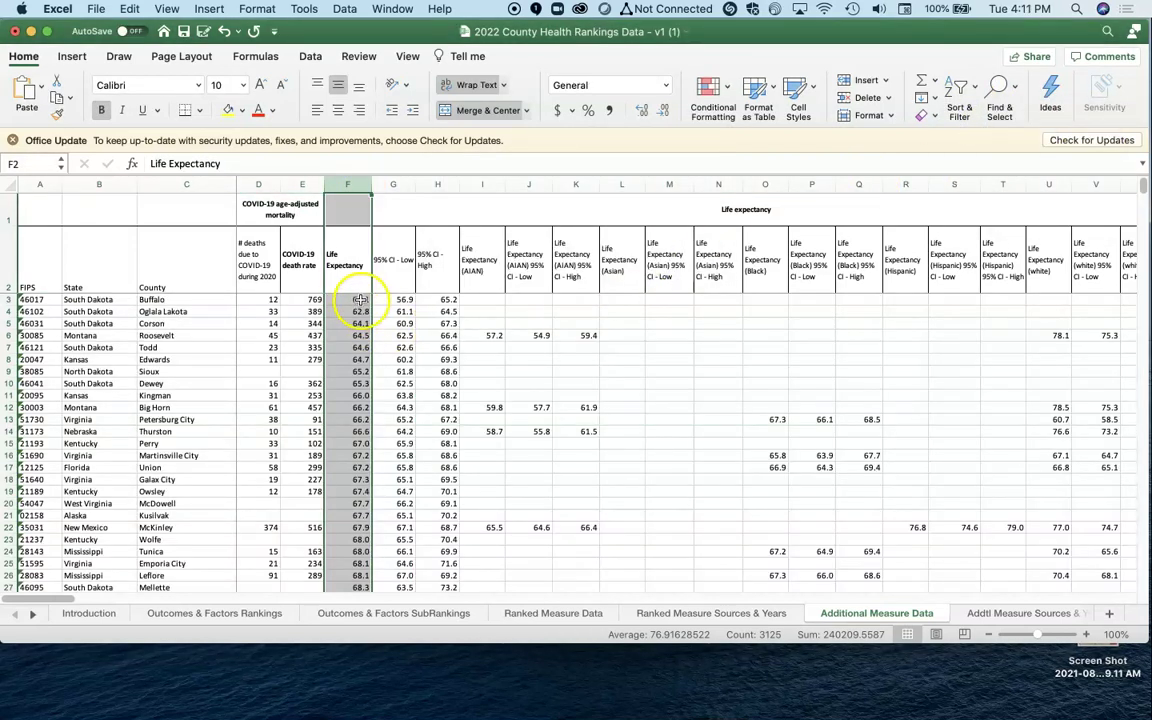
drag(102, 299, 145, 318)
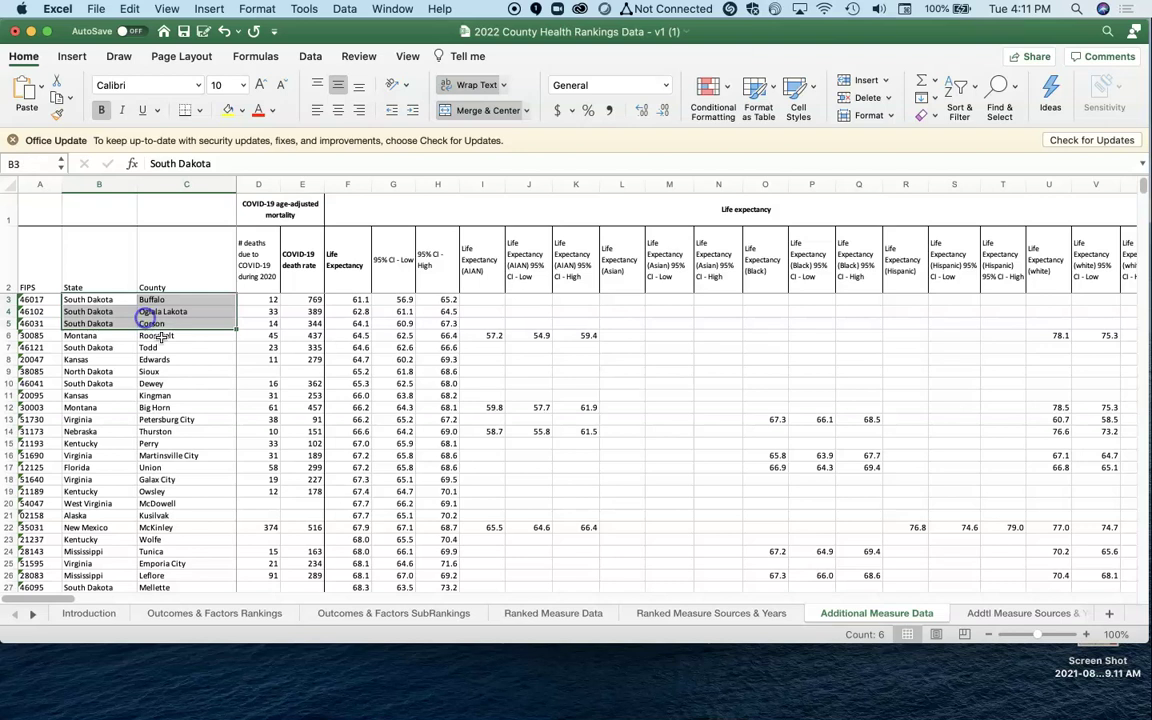
click(115, 347)
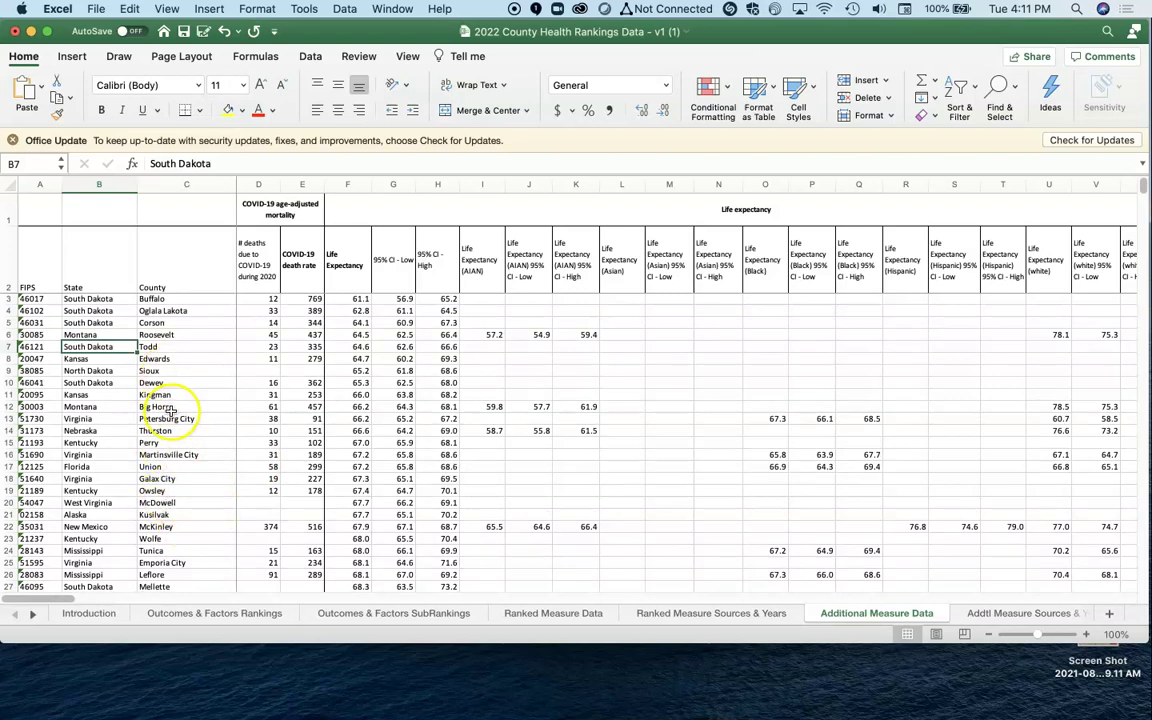
click(159, 442)
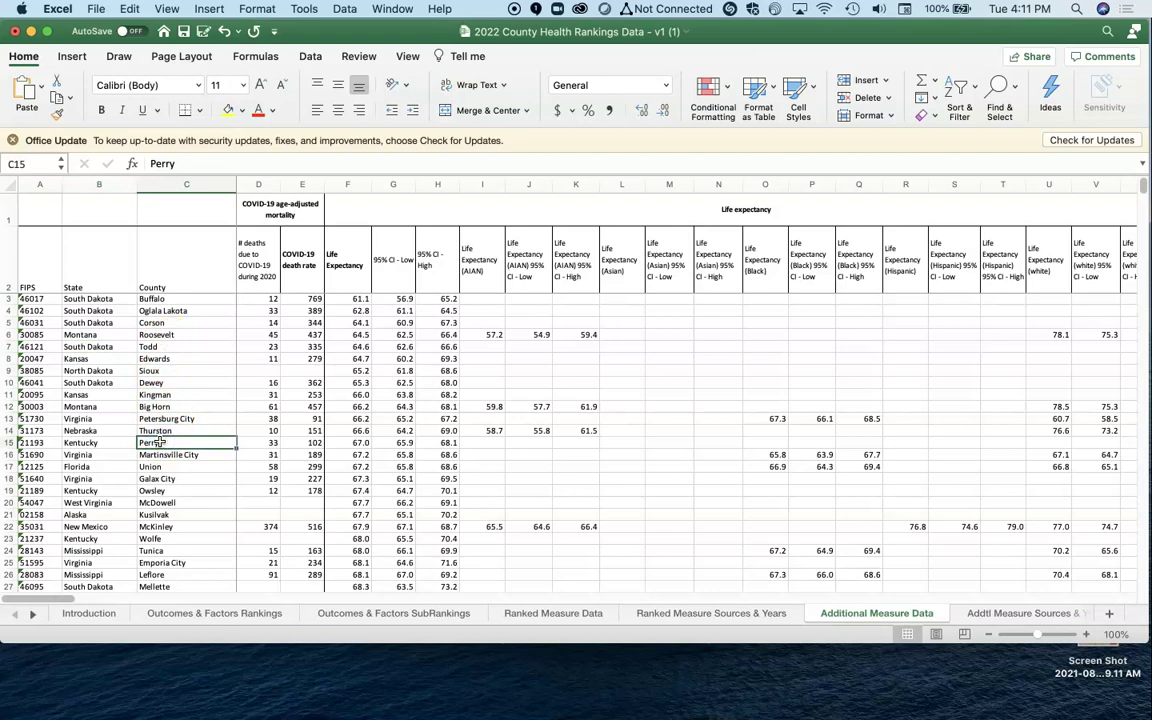
scroll(159, 442, down, 2)
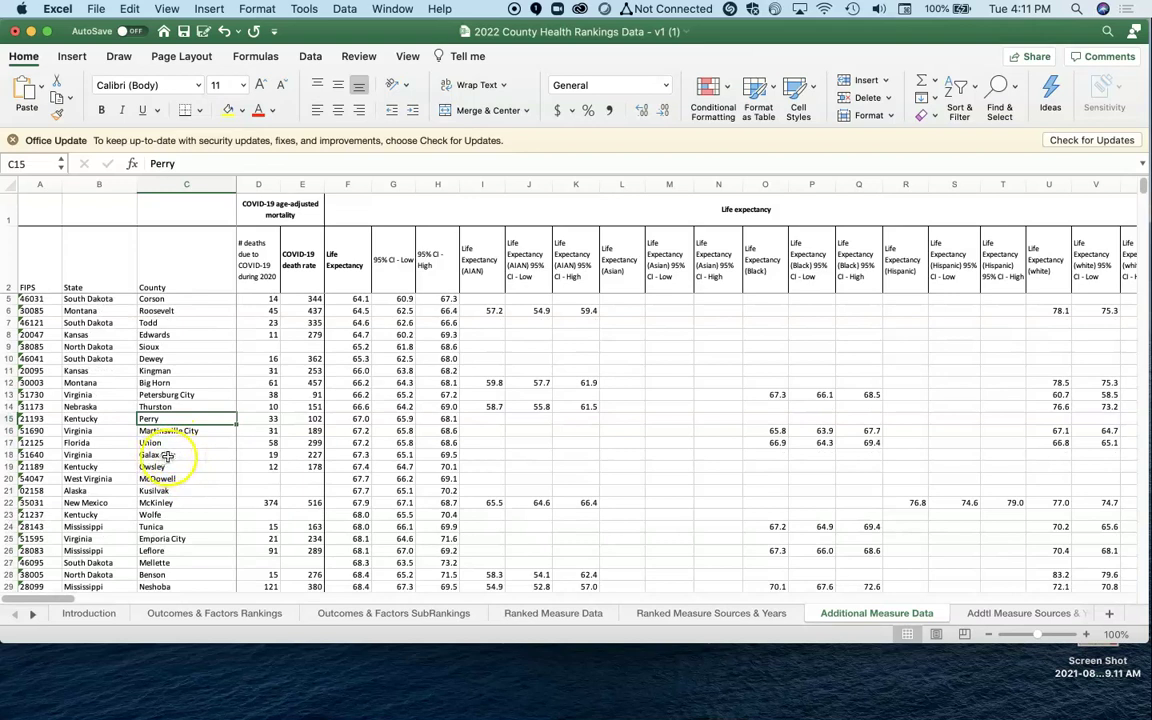
click(168, 456)
click(166, 467)
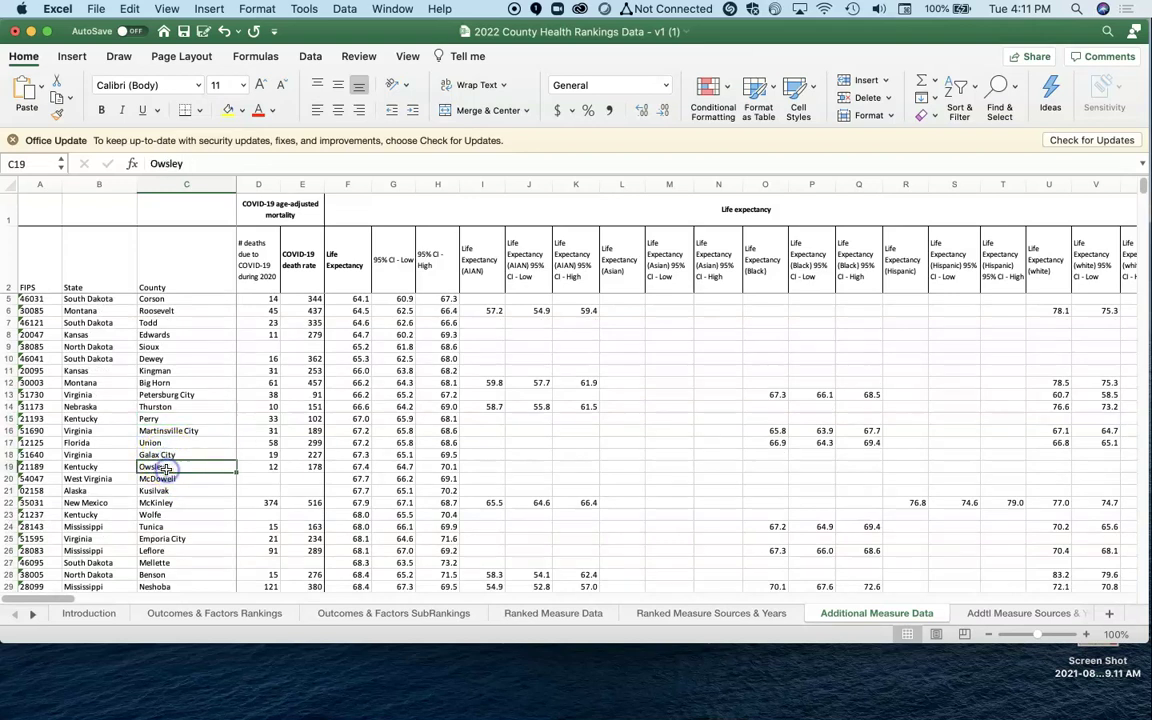
click(150, 514)
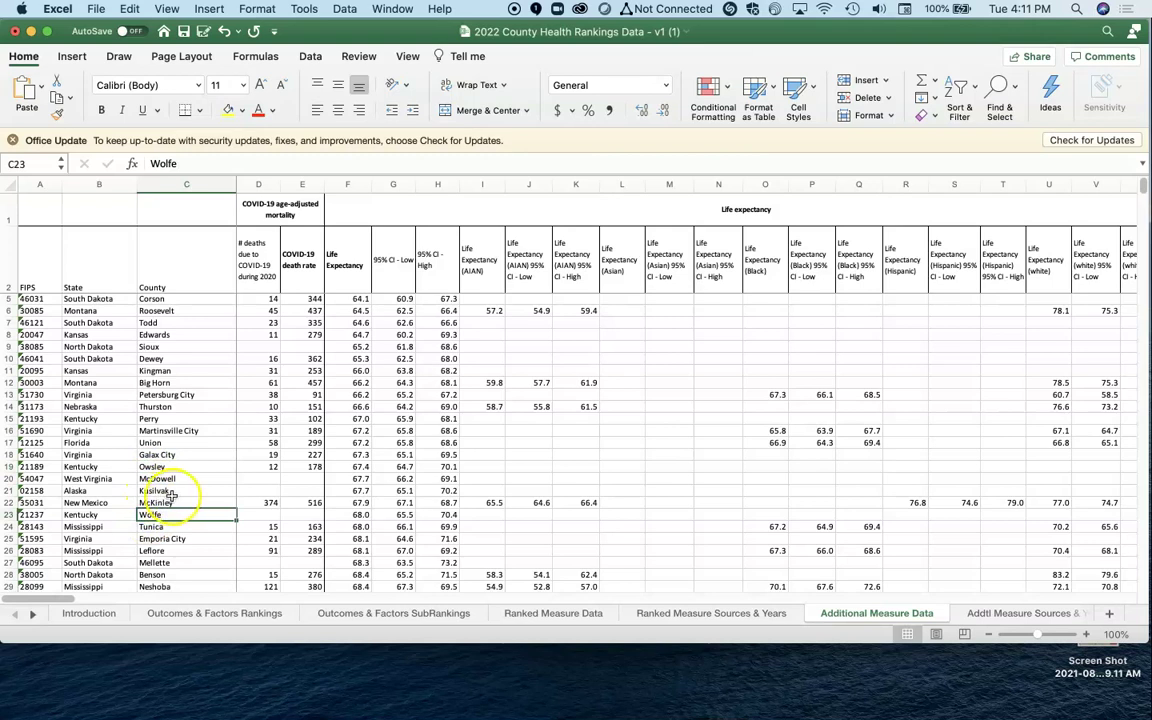
scroll(185, 575, down, 3)
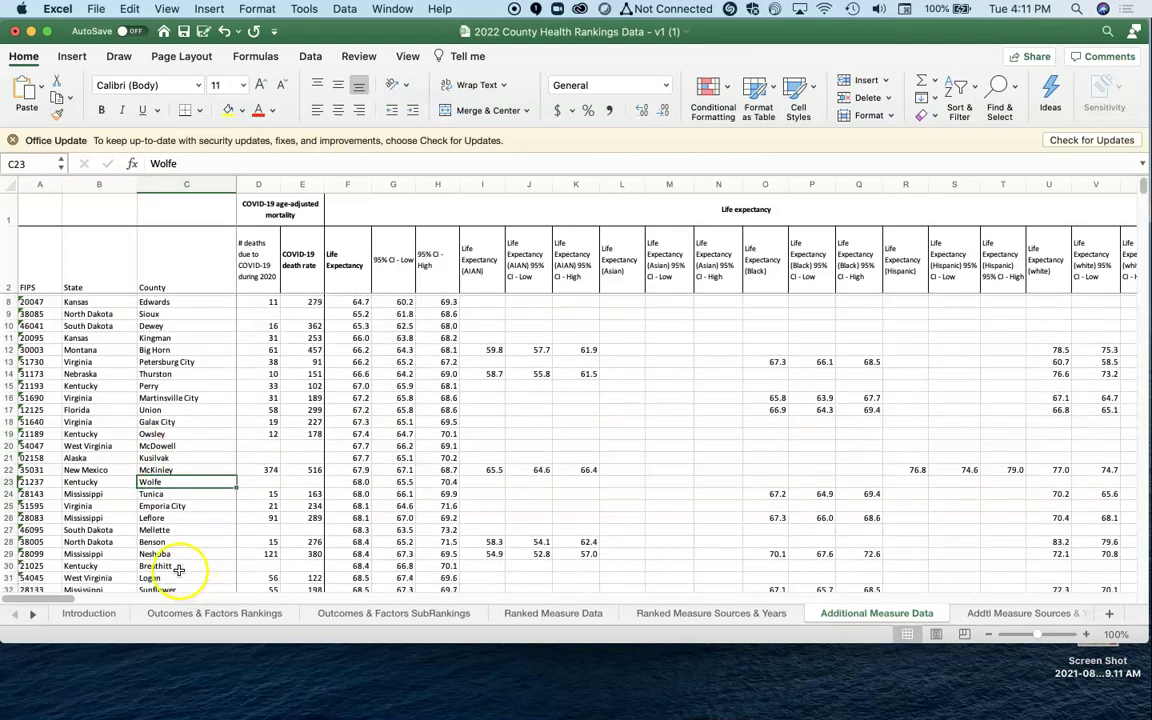
click(173, 568)
scroll(173, 568, down, 2)
click(170, 549)
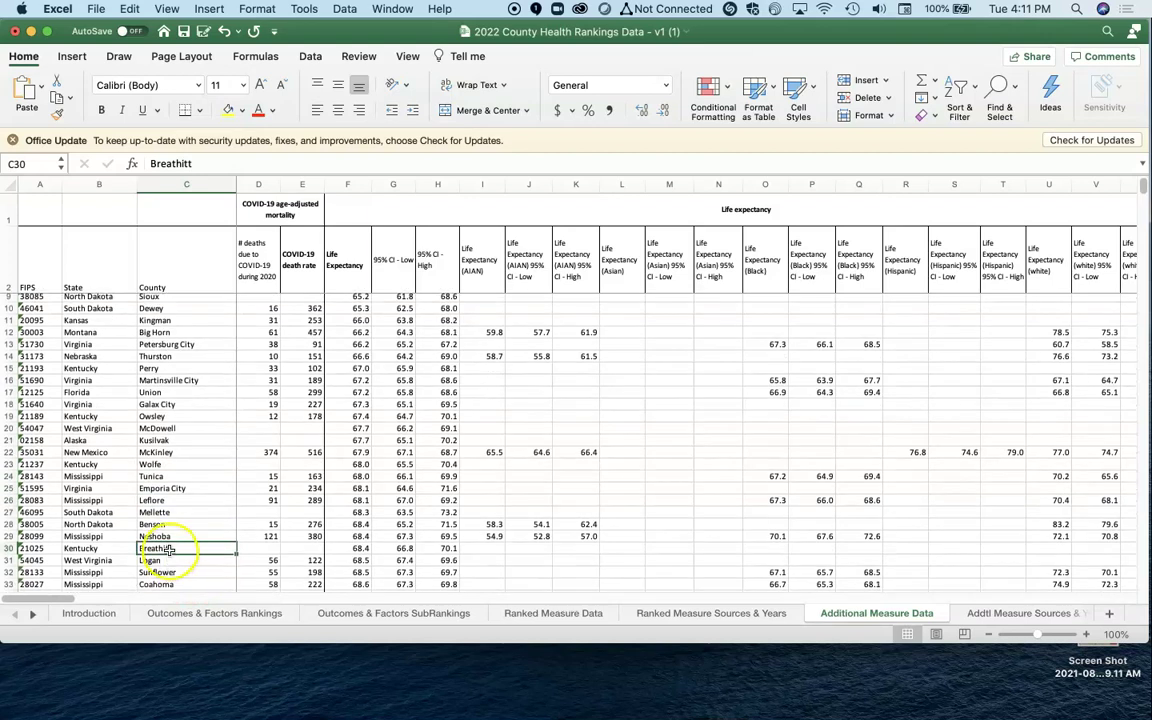
scroll(172, 548, down, 3)
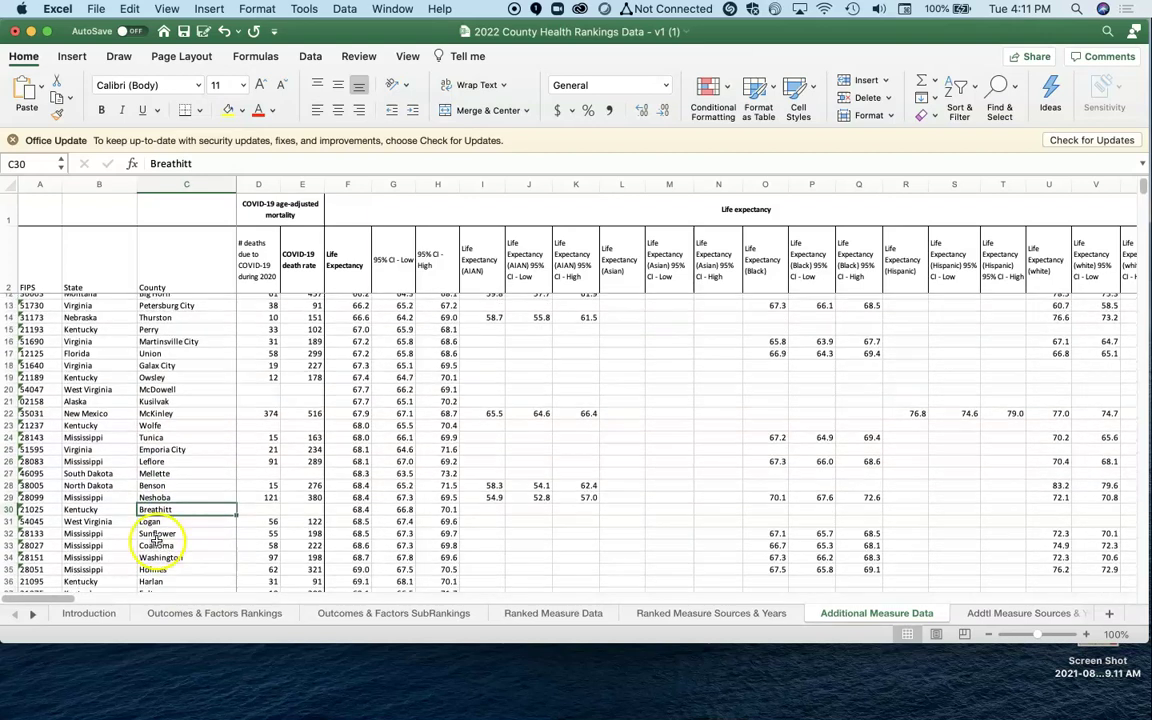
click(155, 522)
scroll(161, 553, down, 4)
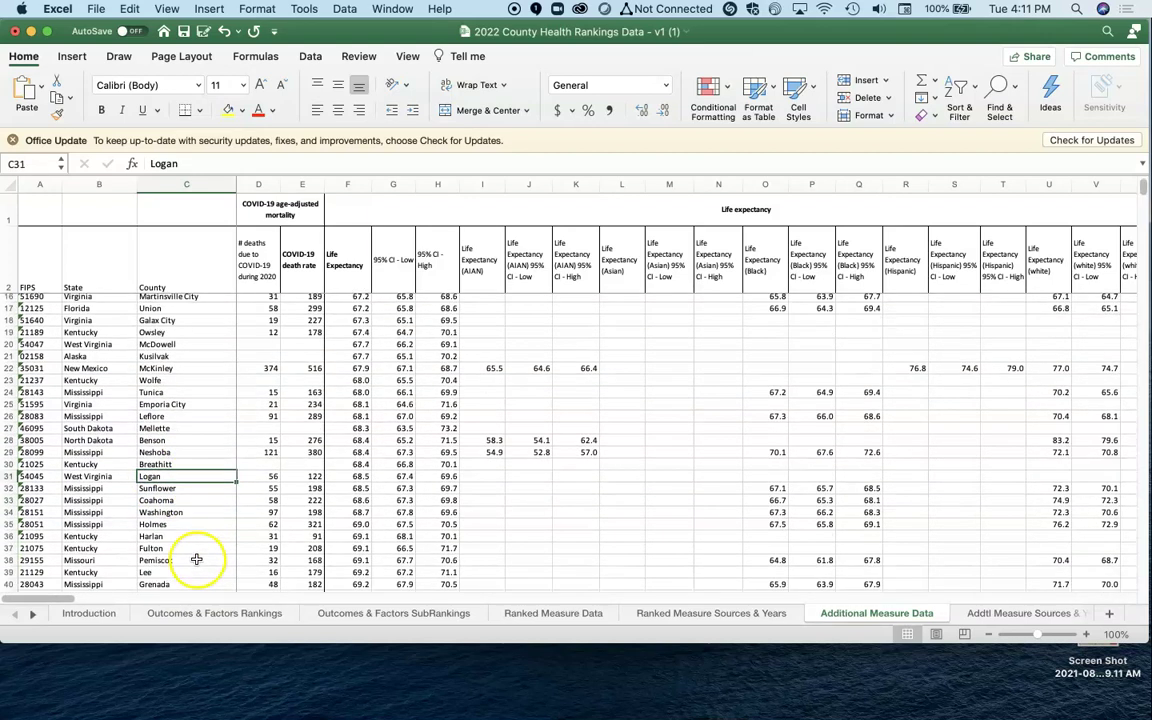
click(175, 537)
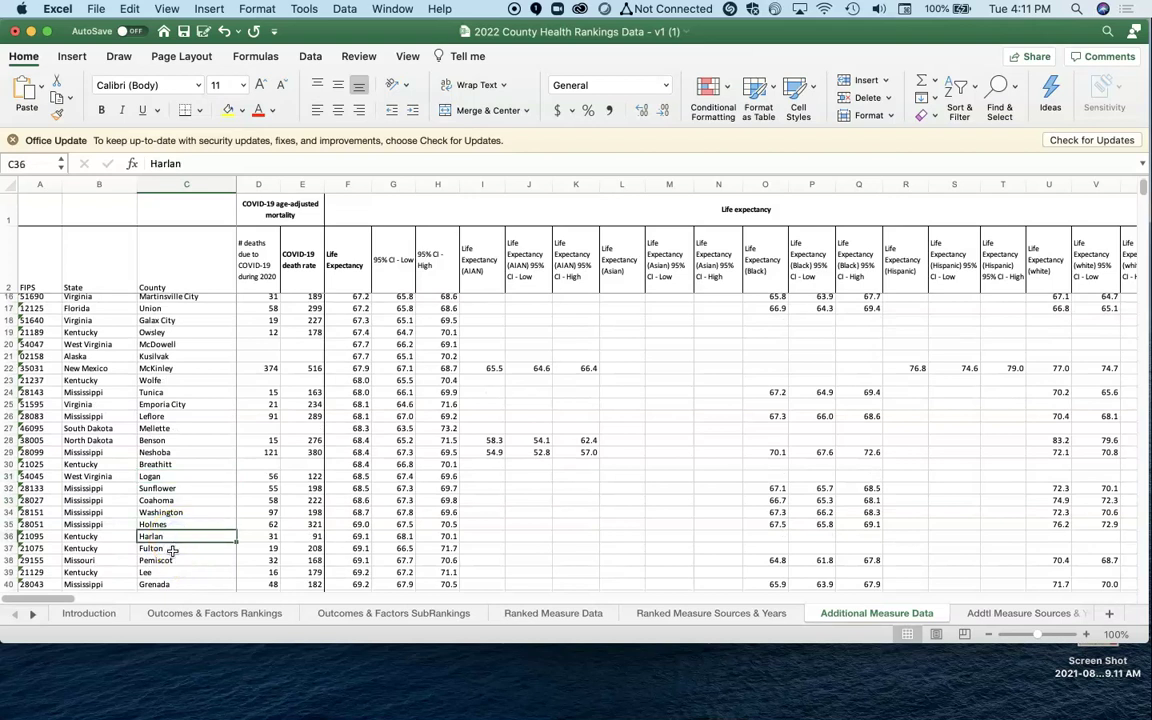
click(172, 549)
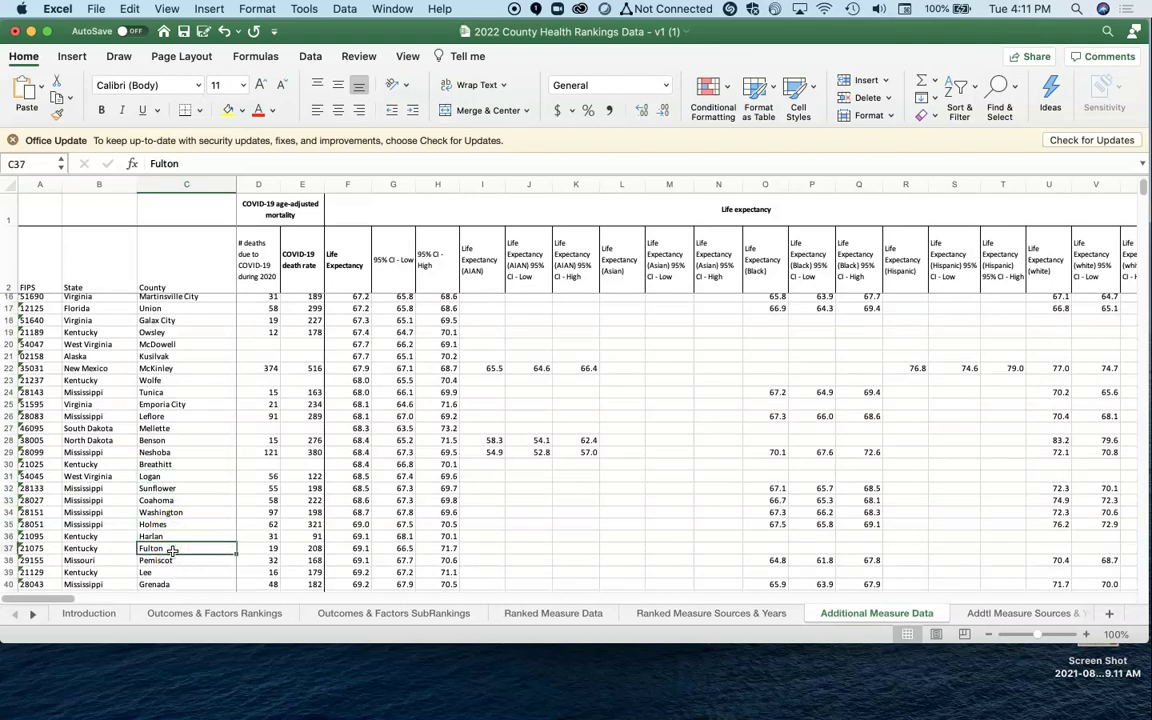
scroll(165, 556, down, 1)
click(160, 563)
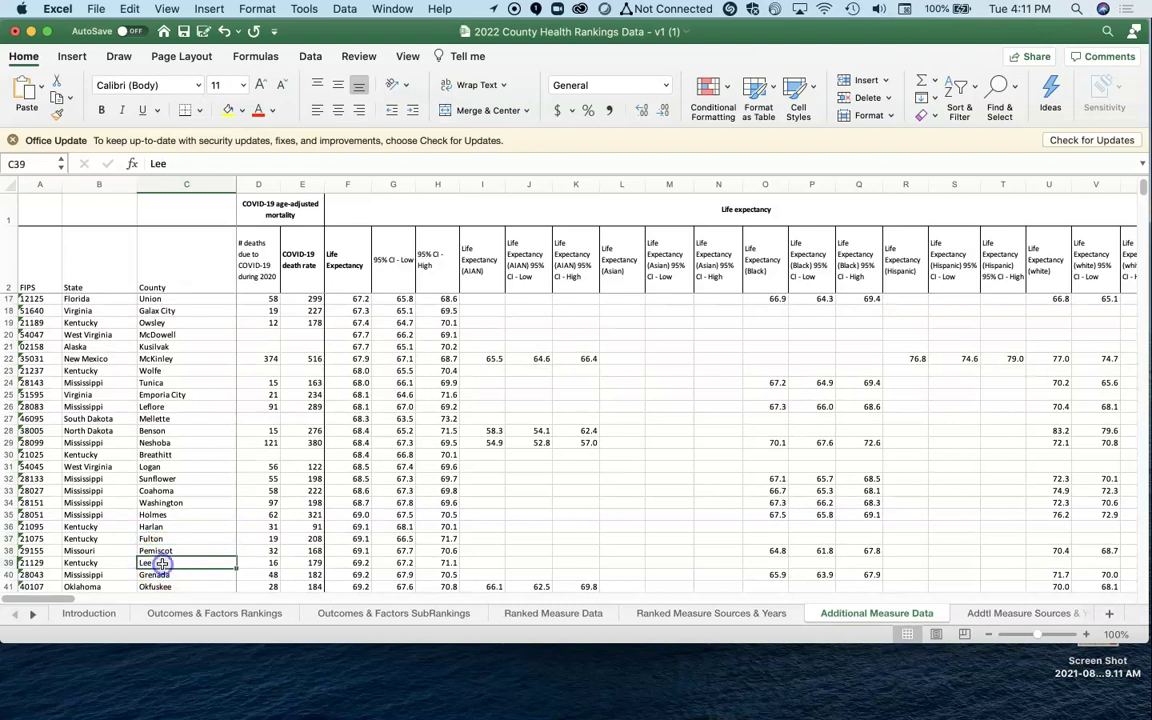
scroll(197, 563, down, 9)
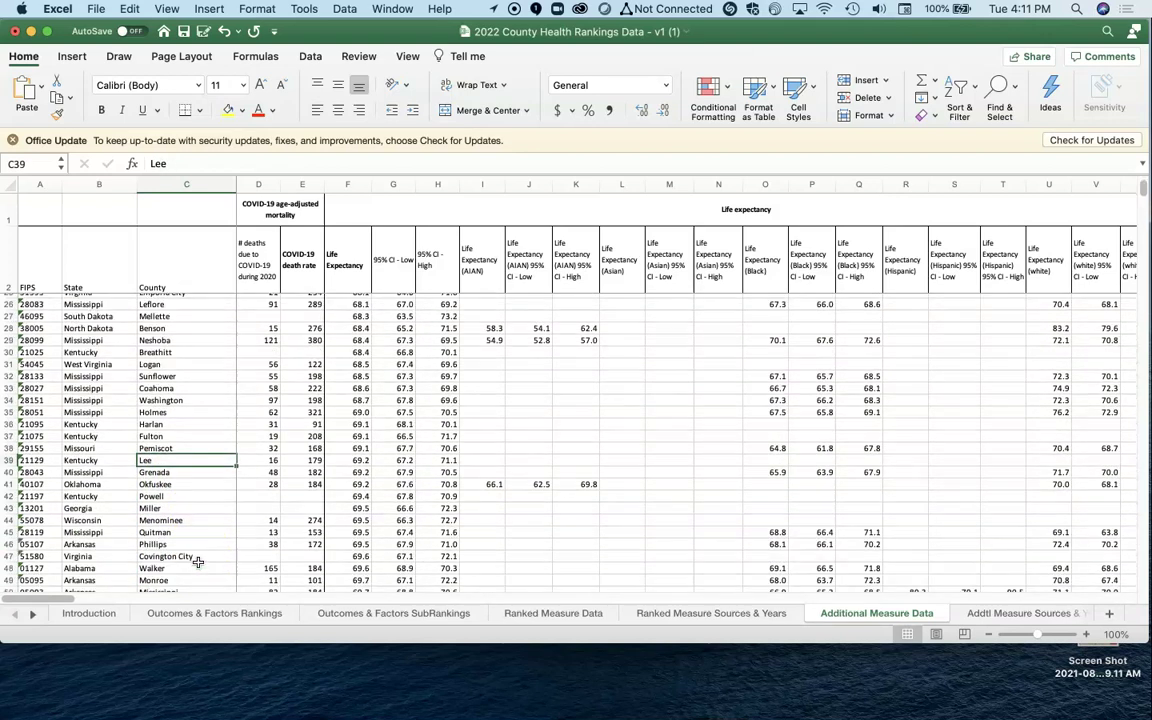
click(147, 497)
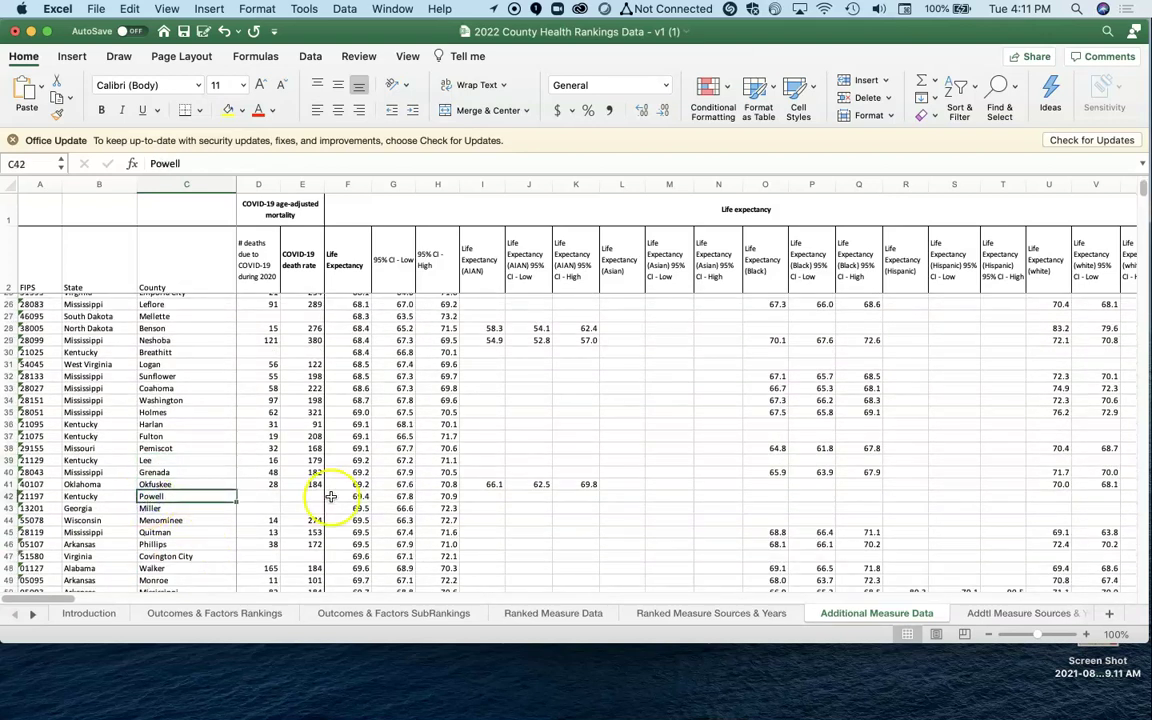
scroll(265, 530, down, 7)
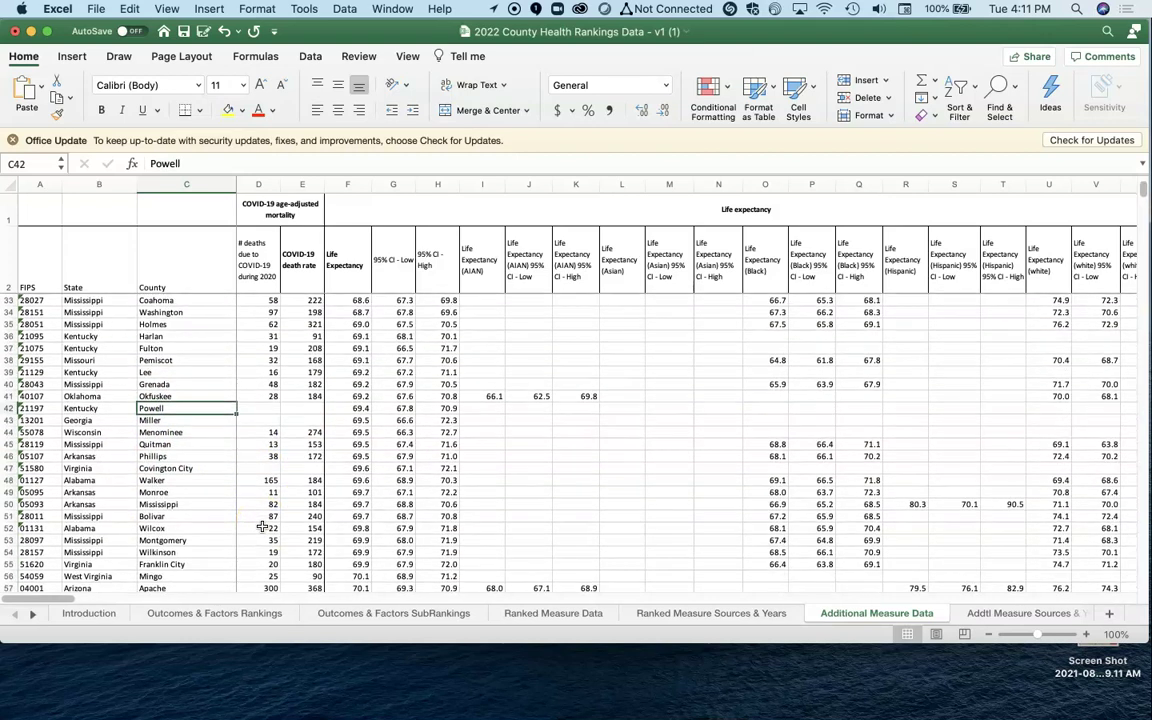
scroll(262, 527, down, 4)
scroll(262, 527, down, 2)
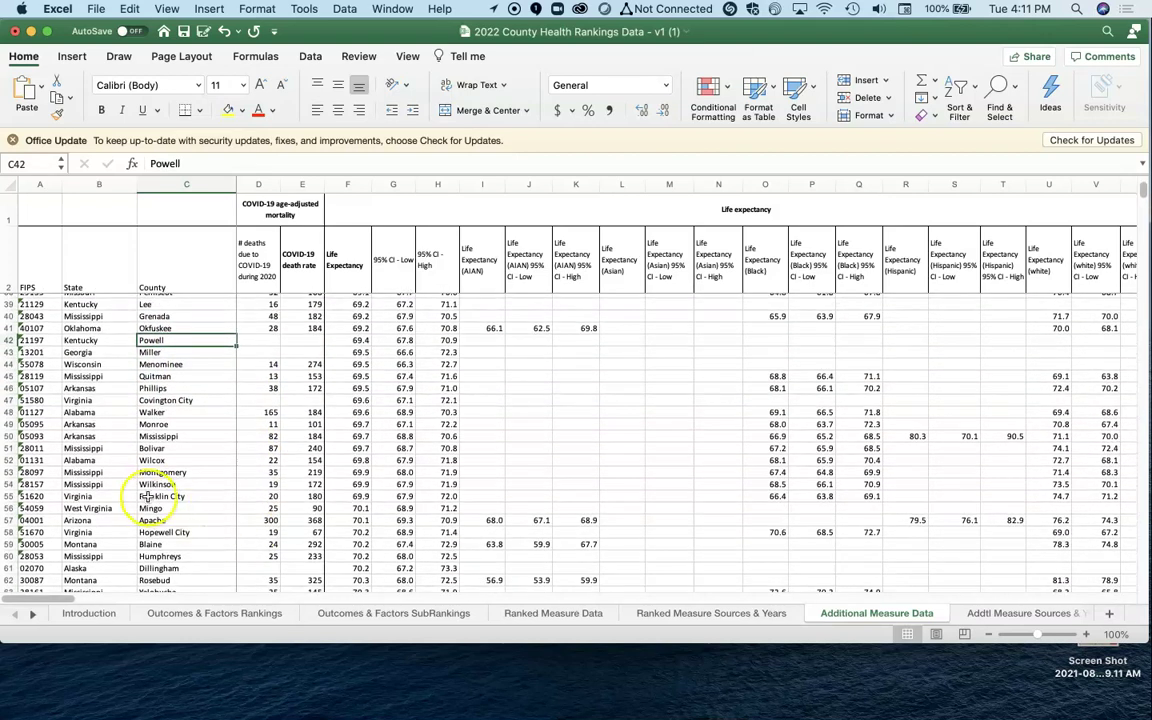
click(155, 509)
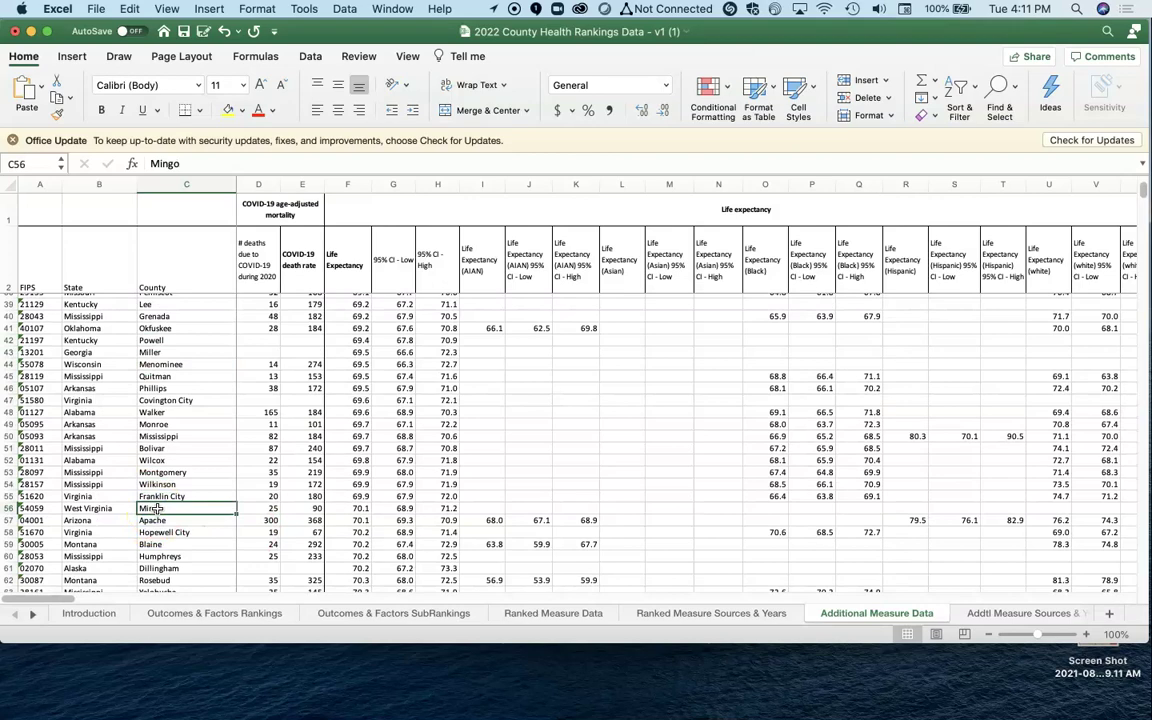
scroll(160, 508, up, 20)
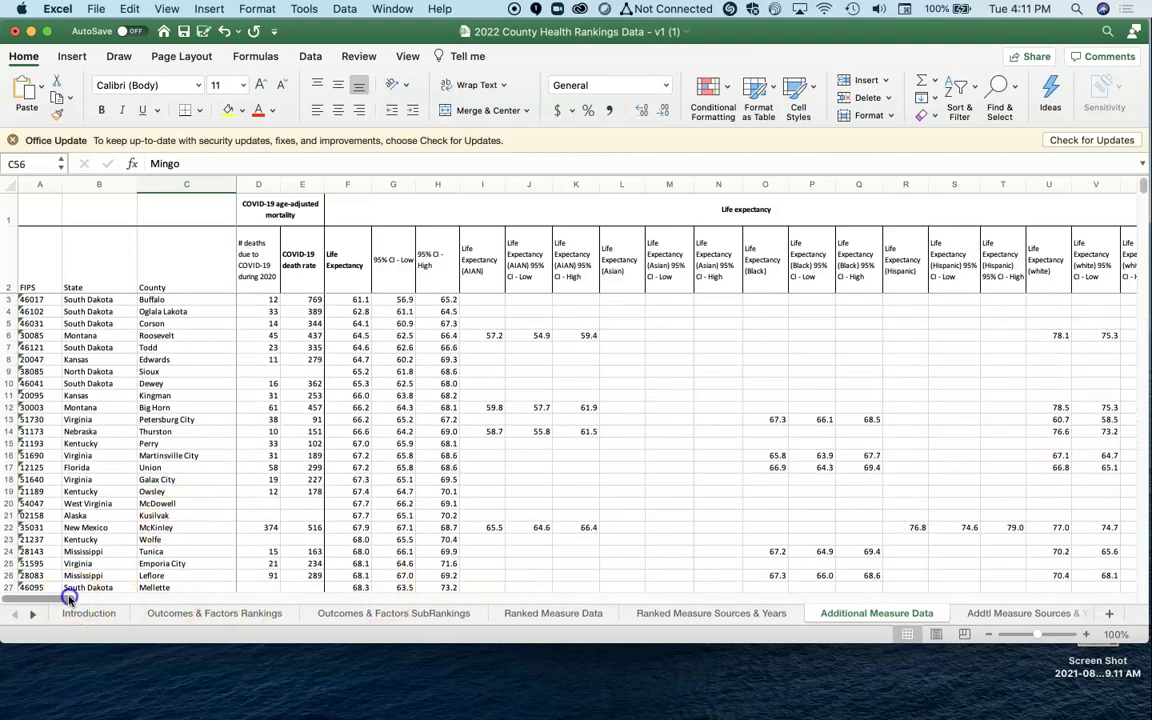
Step: Scroll to the sheet's right end and select the % rural column KC
drag(69, 596, 667, 600)
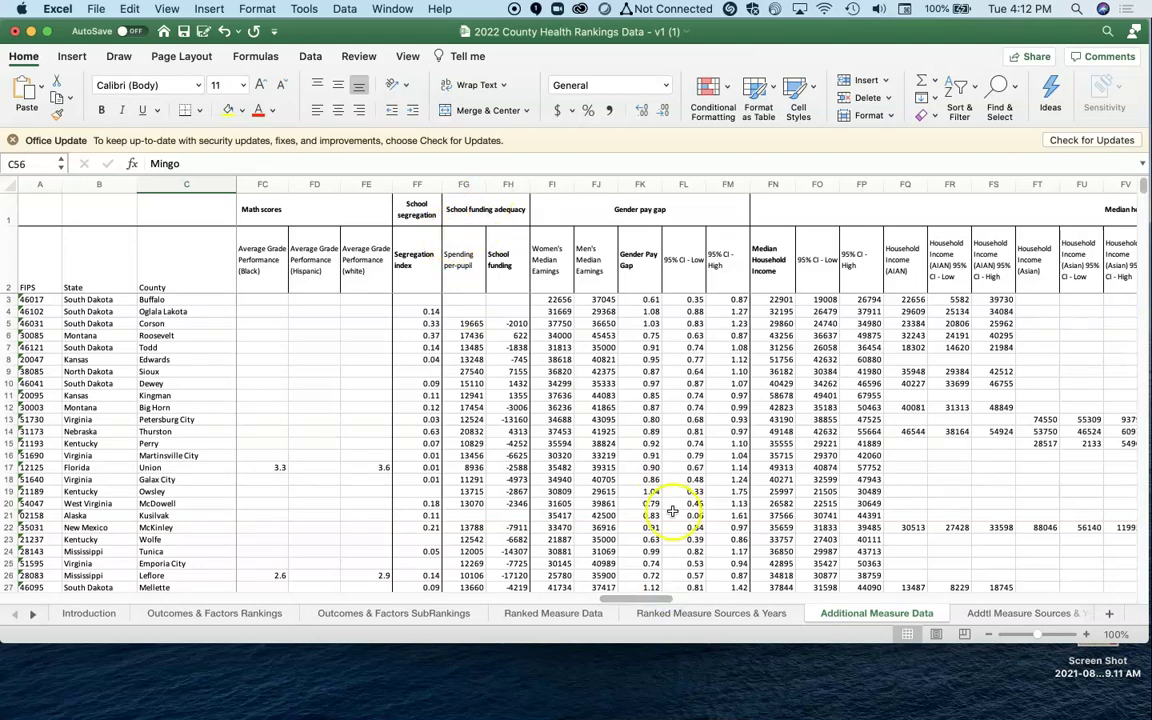
drag(630, 599, 970, 578)
scroll(985, 578, right, 4)
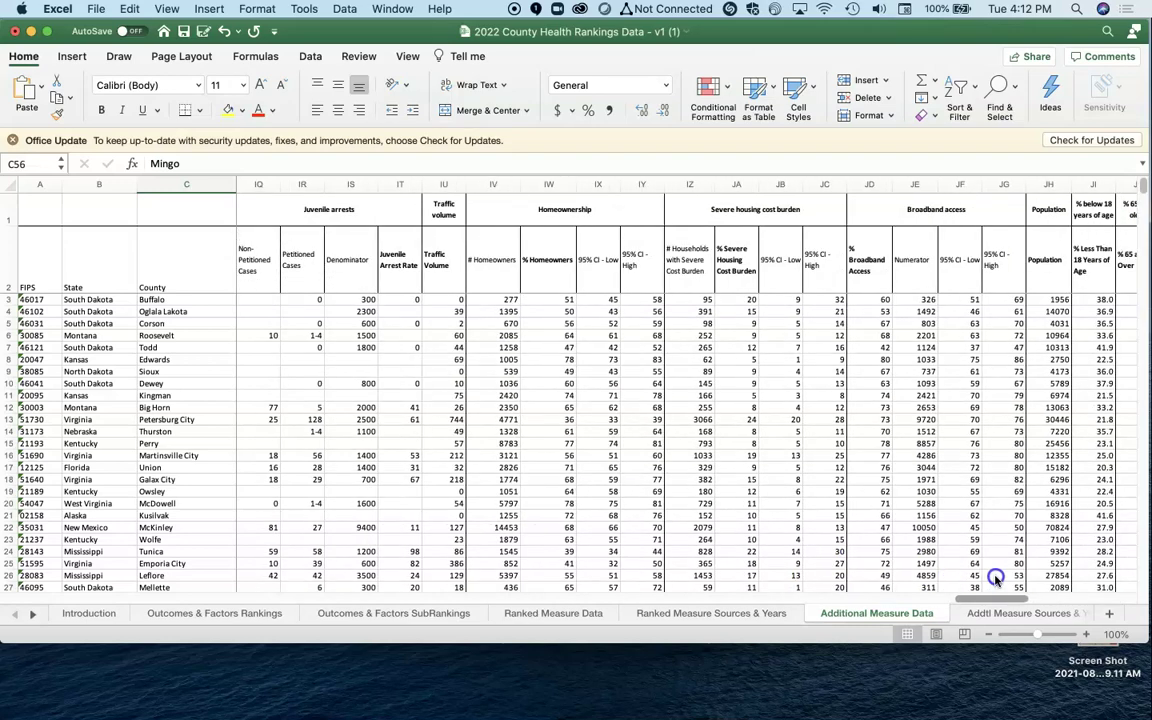
scroll(995, 578, right, 20)
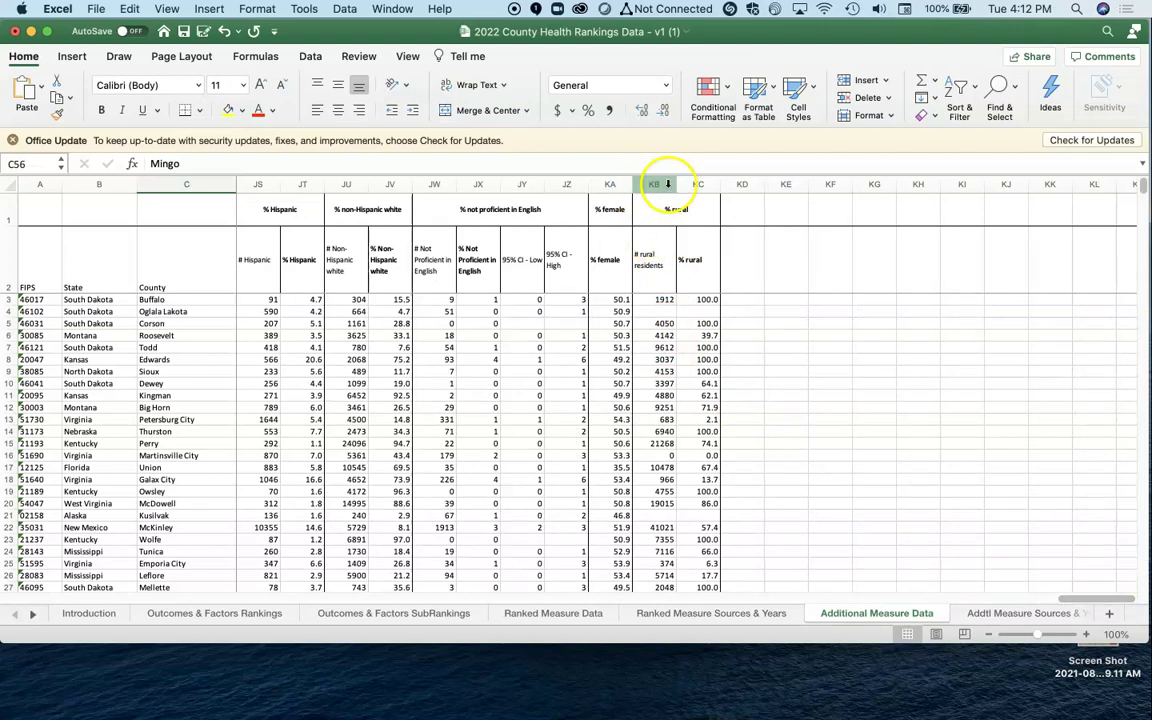
click(707, 184)
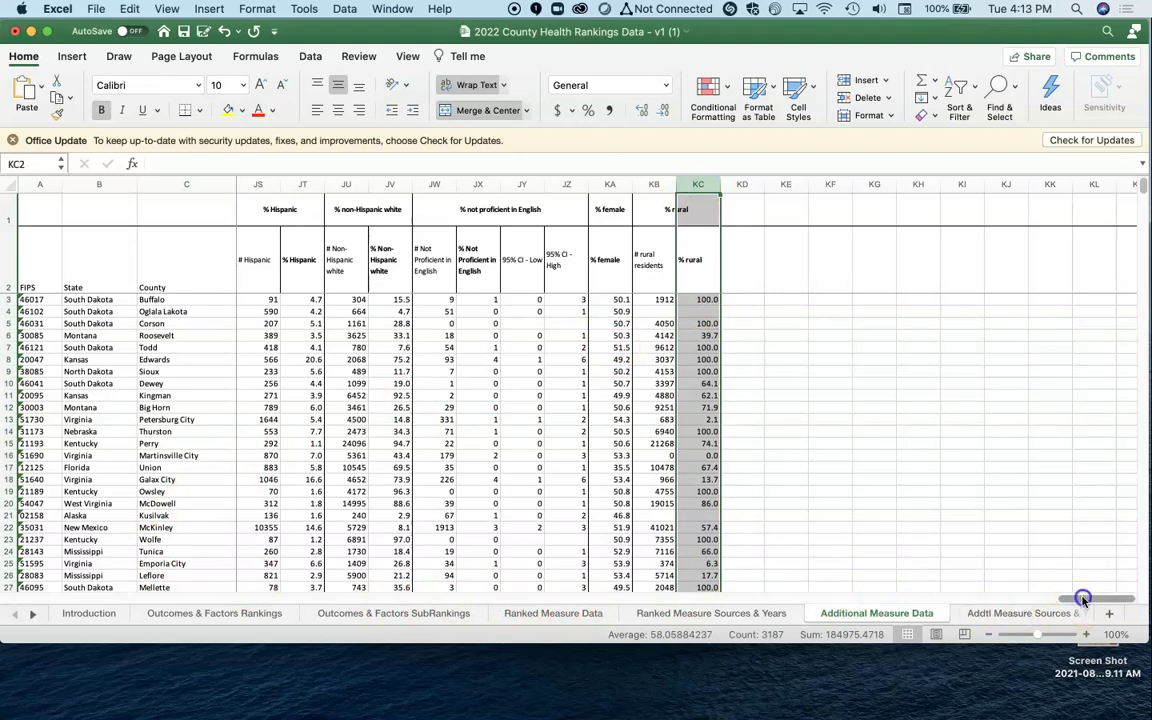
Step: Scroll Additional Measure Data back to the left edge and select the FIPS column A
drag(1083, 598, 14, 596)
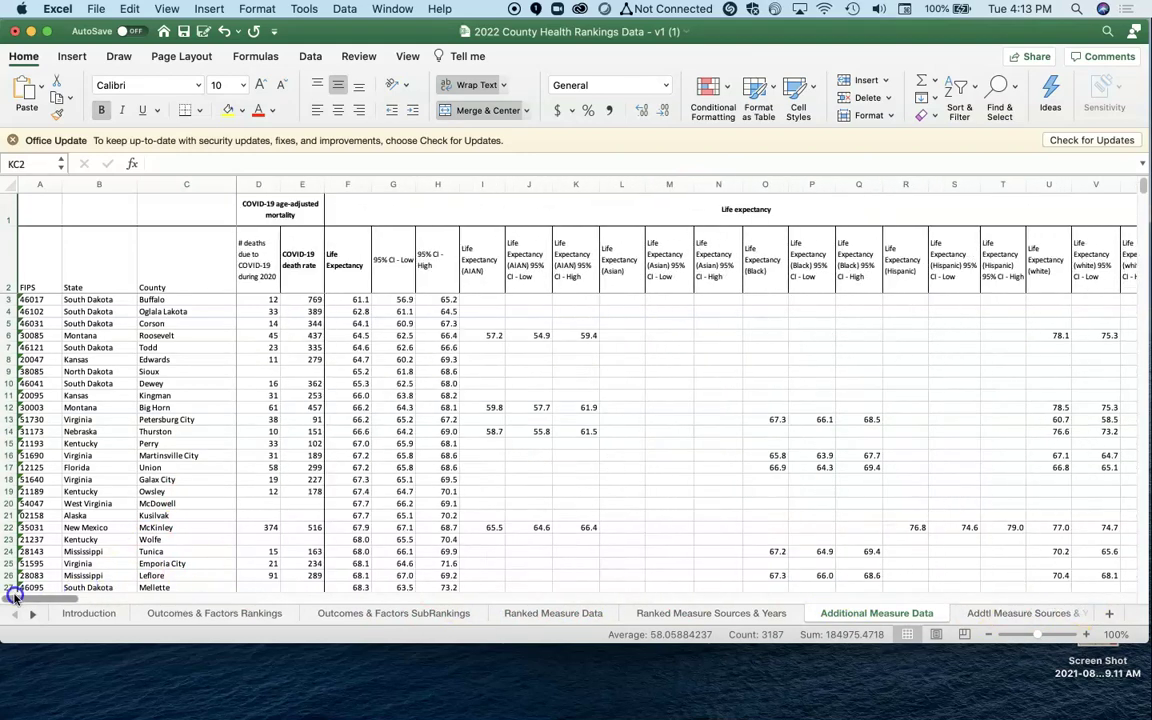
click(42, 262)
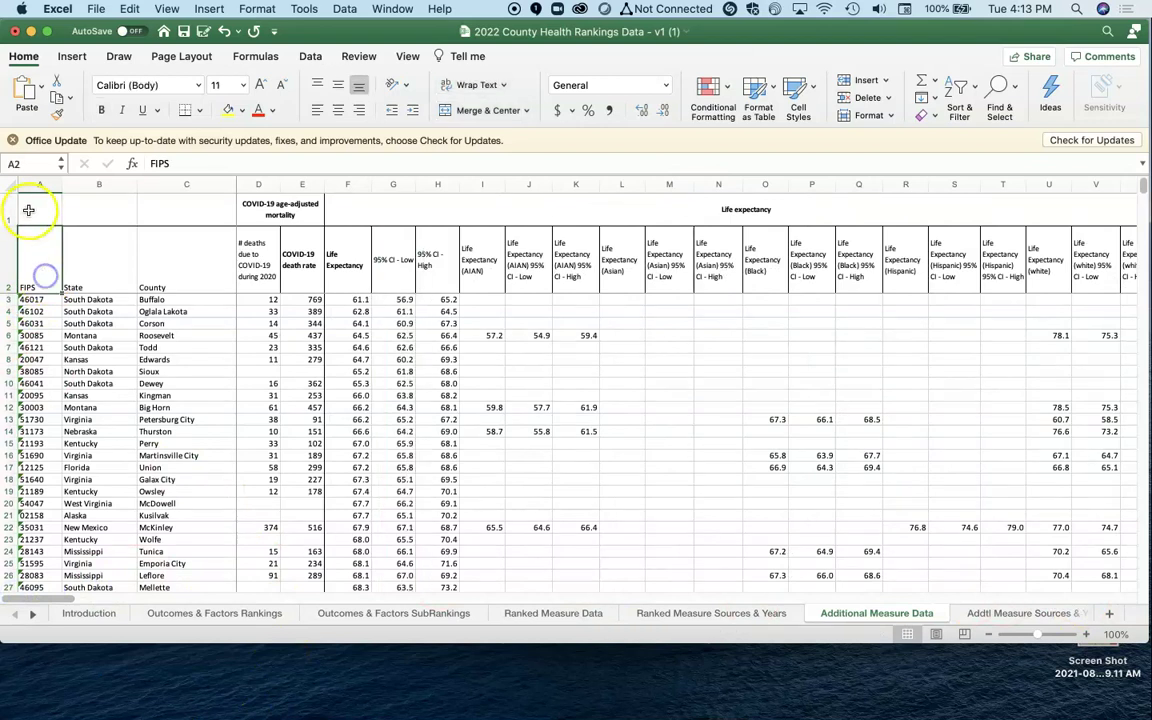
click(38, 185)
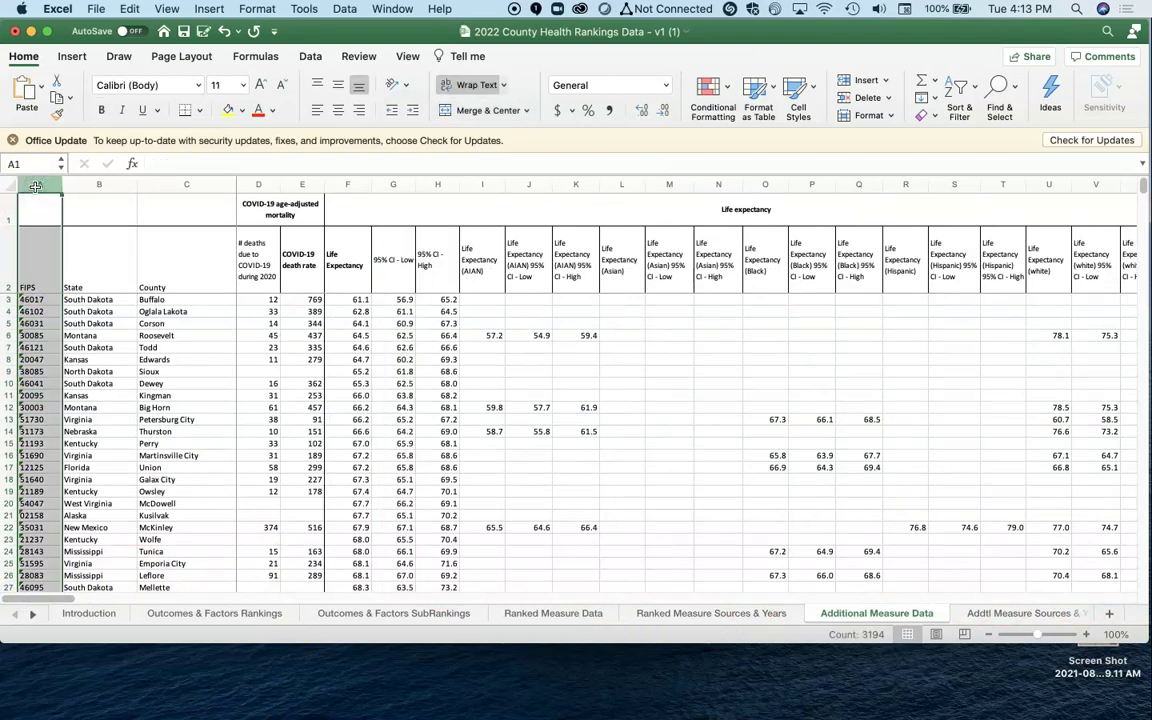
click(44, 187)
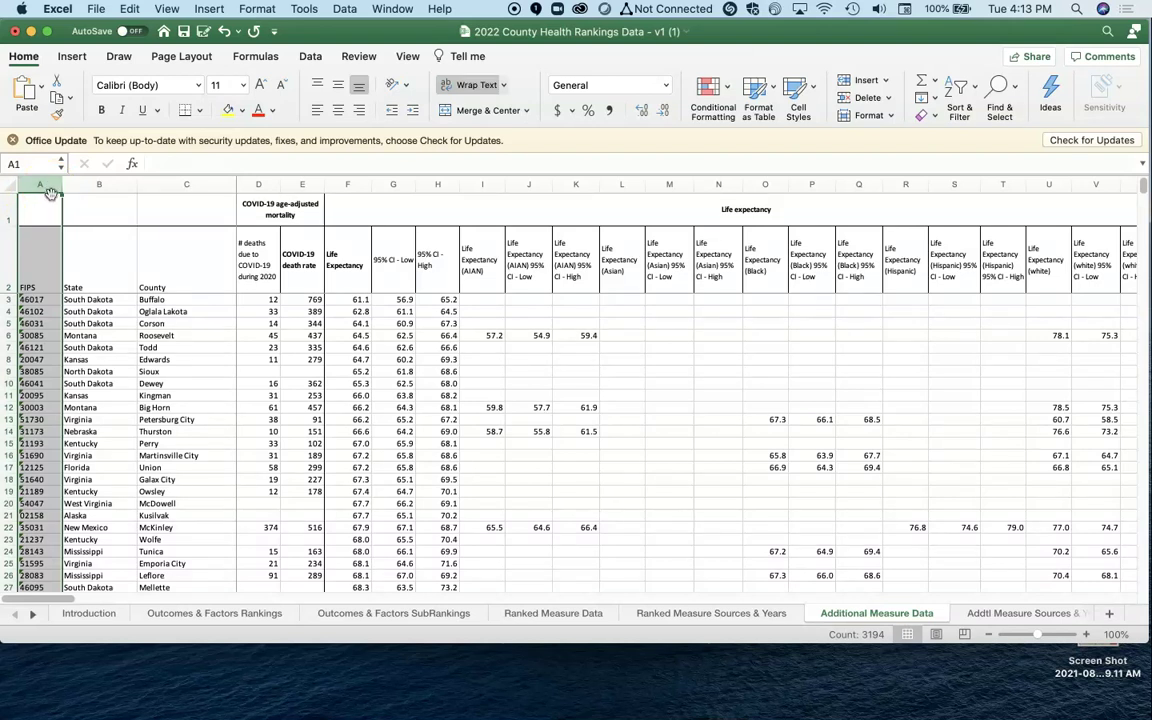
click(46, 254)
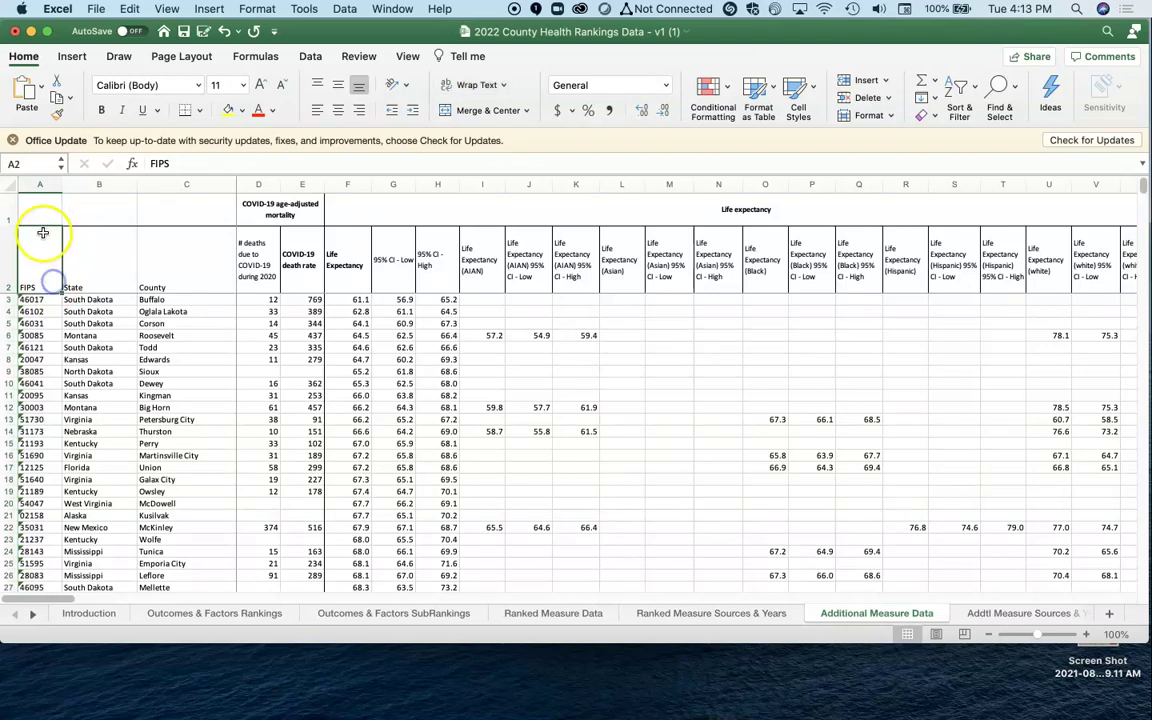
click(50, 185)
Step: Look at column B's options, then reselect FIPS column A, starting at 46017, for sorting
click(70, 186)
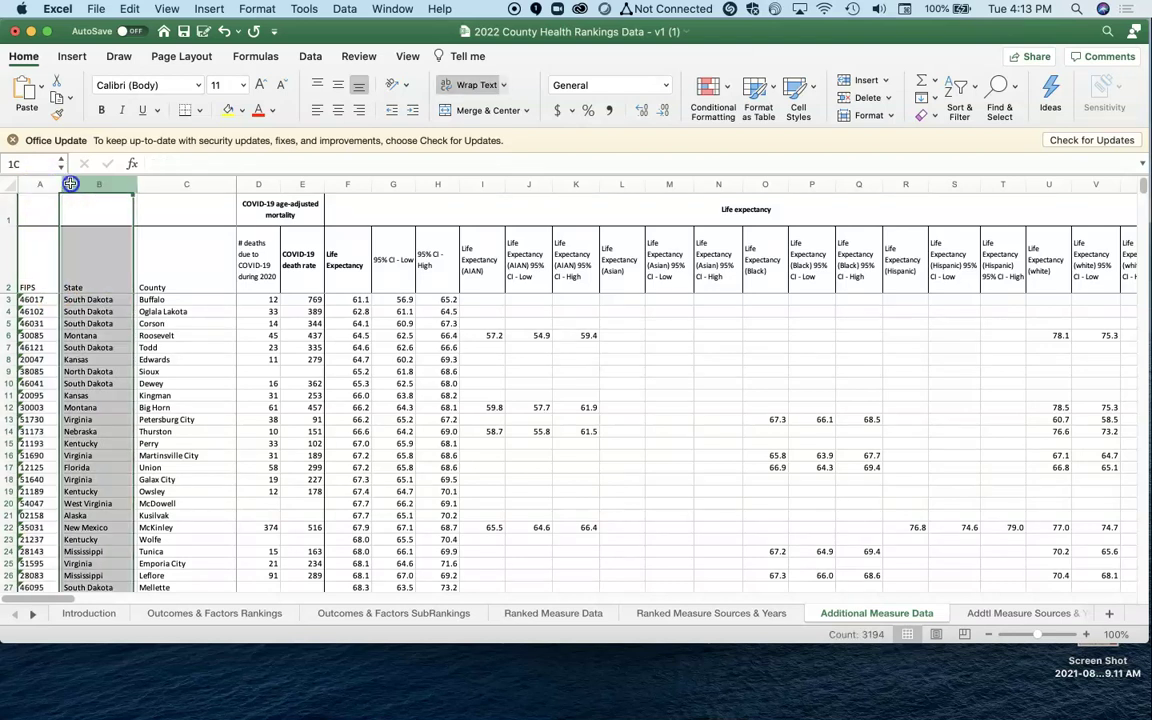
right_click(70, 187)
click(33, 270)
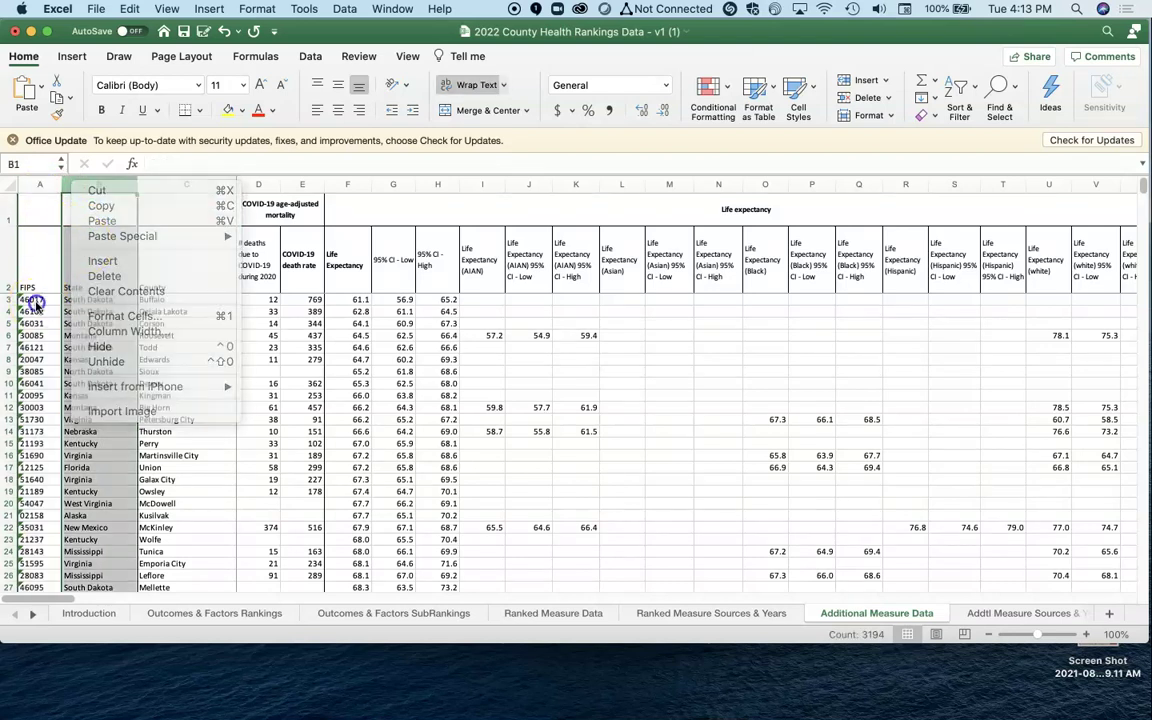
click(33, 299)
click(38, 184)
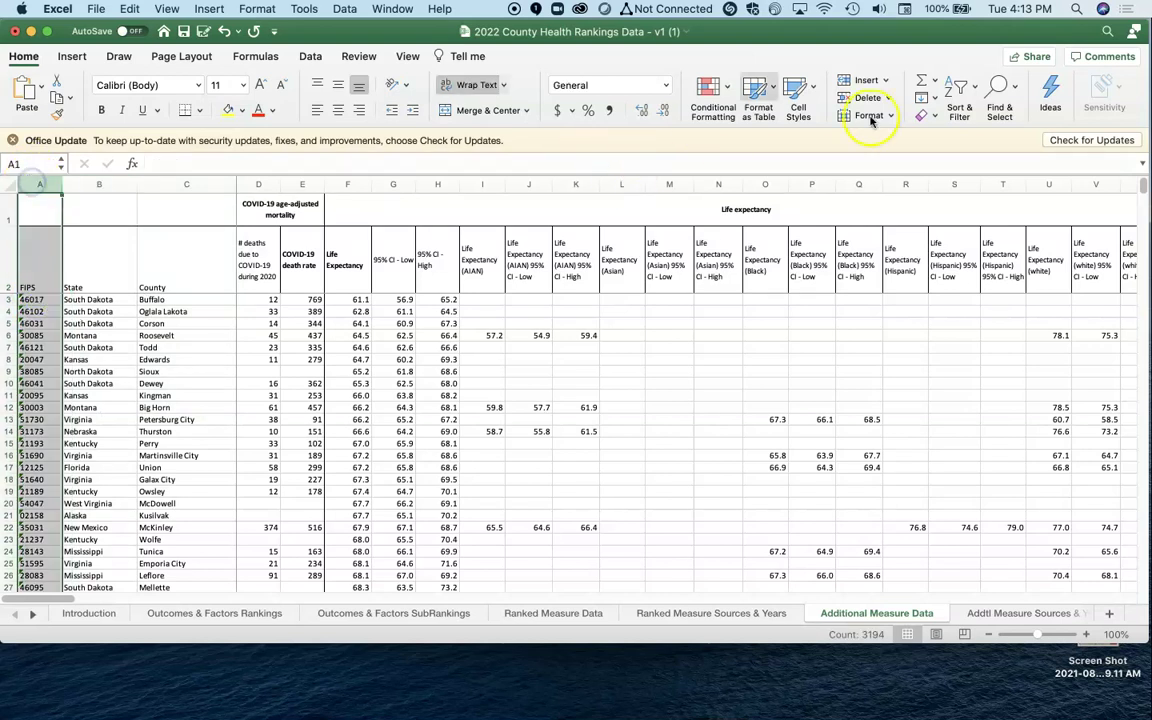